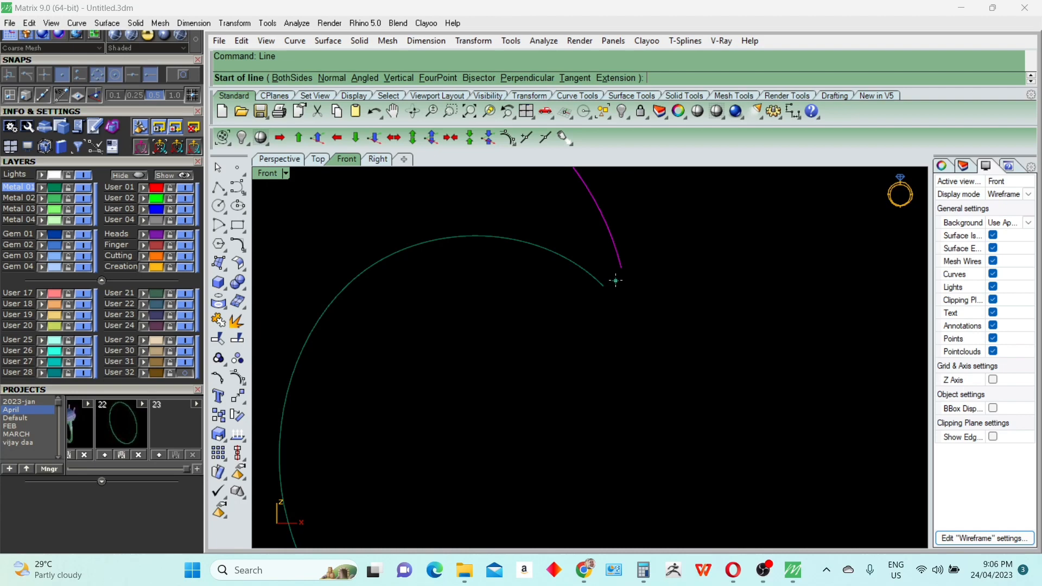
Extrude the two right-hand shank curves to both sides by a distance of 3.7/2
key("Escape")
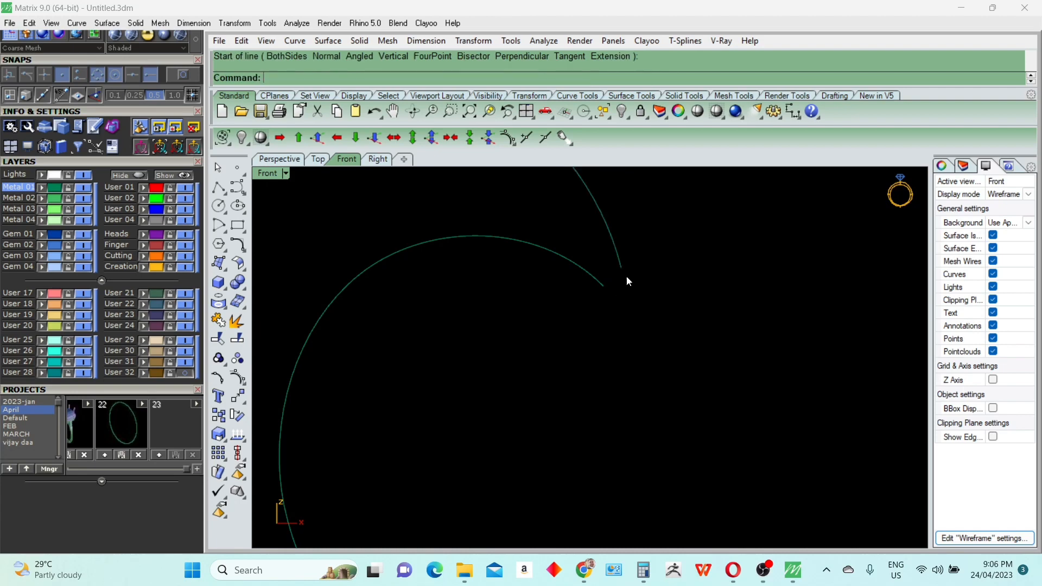
scroll(624, 279, "down", 2)
left_click_drag(613, 284, 601, 264)
scroll(601, 265, "down", 8)
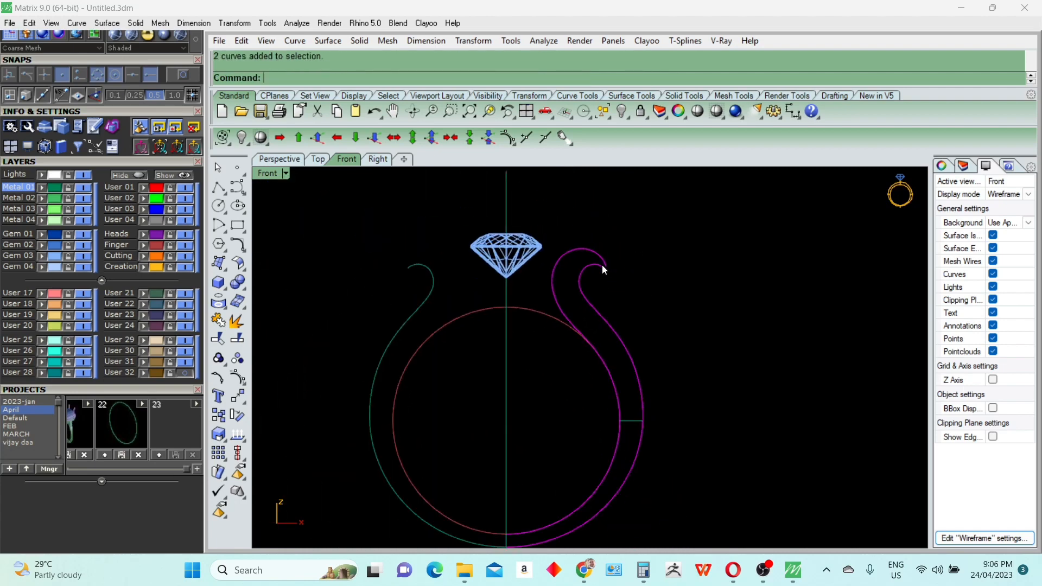
key("ctrl+F1")
right_click_drag(740, 337, 607, 305)
type("e")
key("Return")
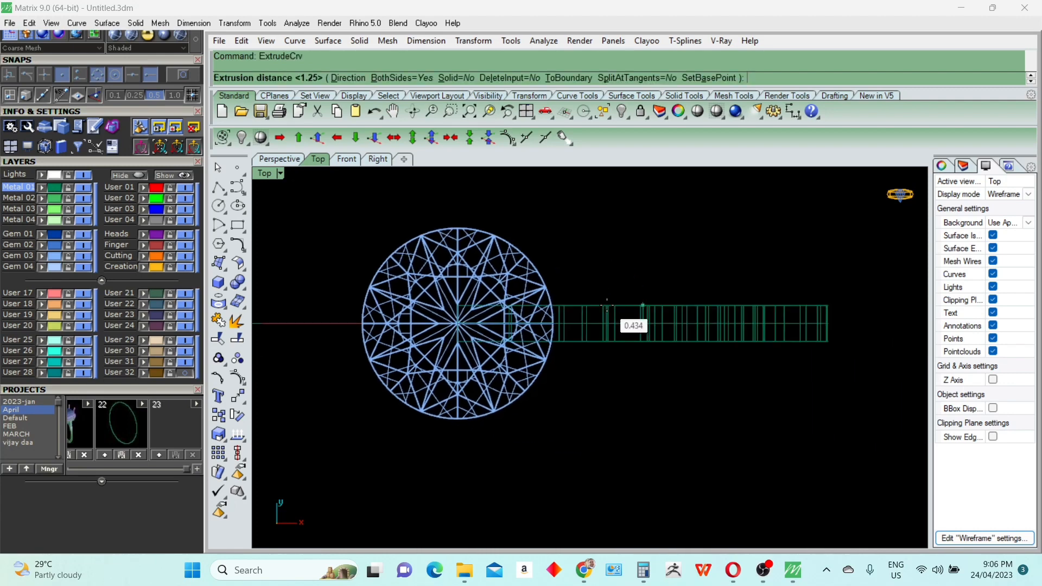
type("3")
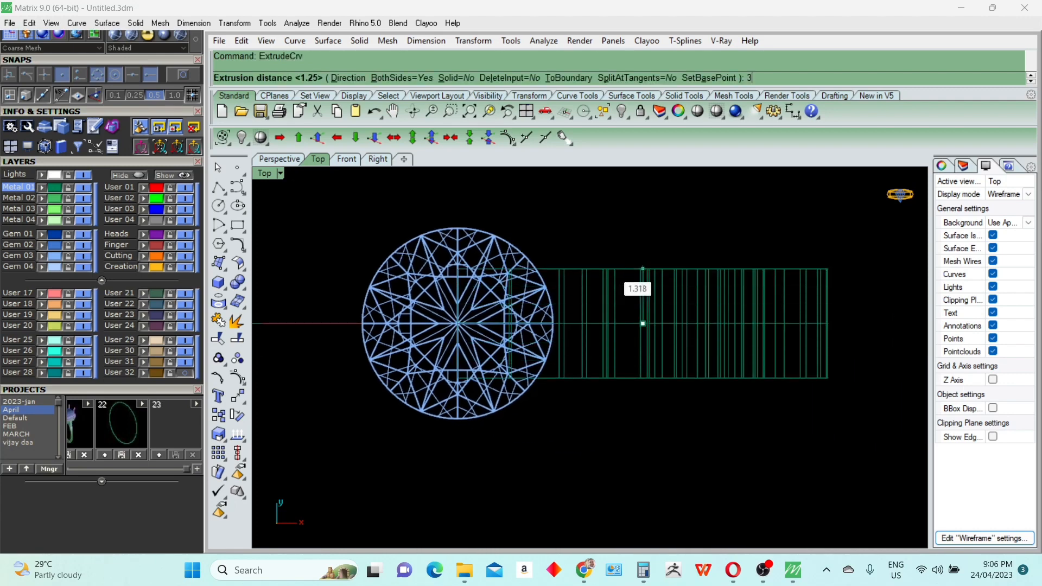
type(".7/2")
key("Return")
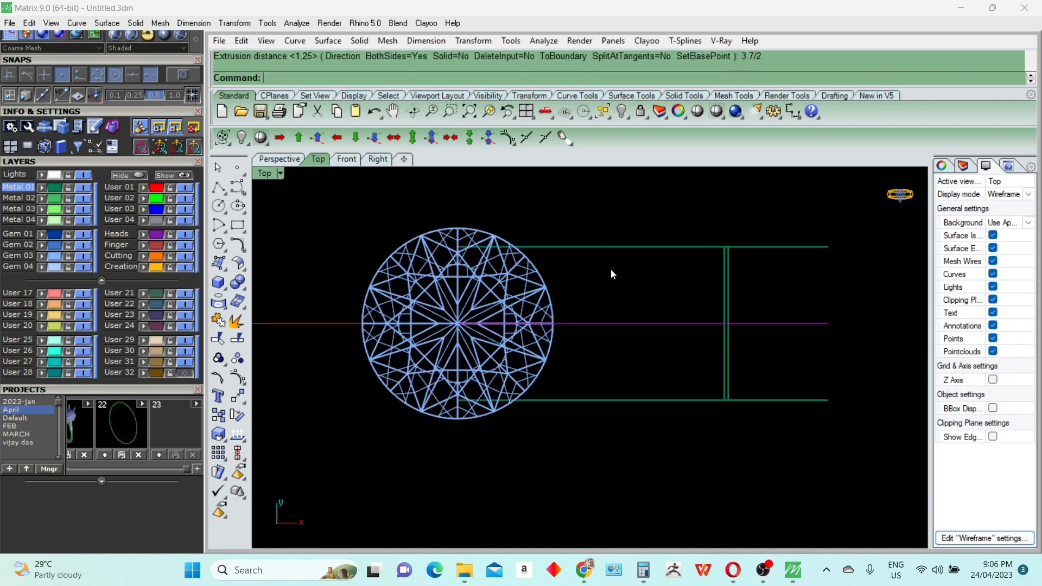
Check the extruded shank surfaces in the perspective view and undo the extrusion
key("ctrl+F4")
mouse_move(608, 267)
right_mouse_down()
mouse_move(702, 291)
mouse_move(609, 344)
mouse_move(699, 322)
mouse_move(681, 296)
mouse_move(675, 320)
mouse_move(657, 304)
mouse_move(716, 290)
mouse_move(683, 301)
right_mouse_up()
key("ctrl+z")
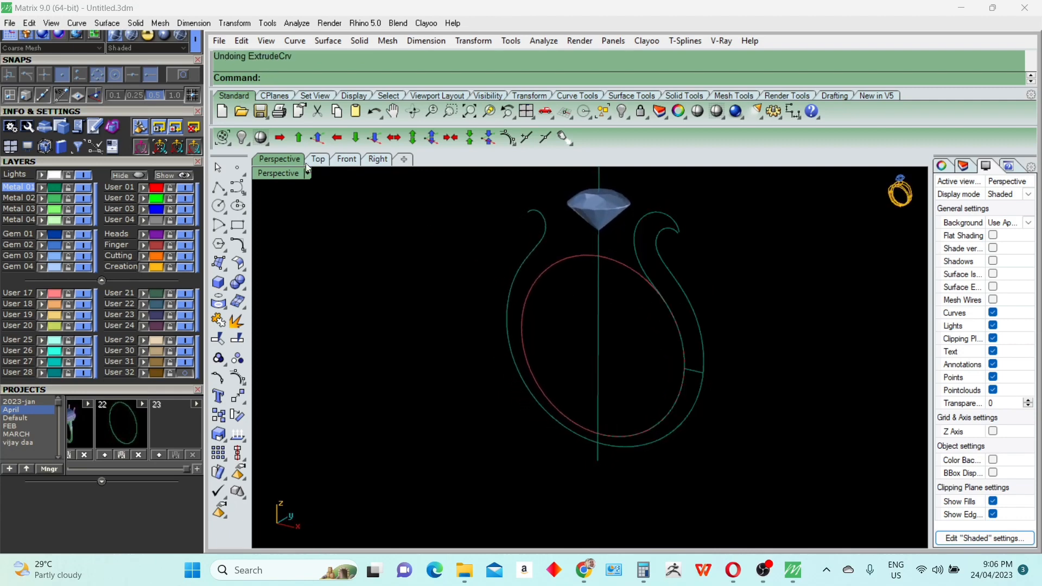
Draw a two-point circle in the front view spanning the open ends of the two right-hand shank curves
double_click(278, 173)
left_click(471, 460)
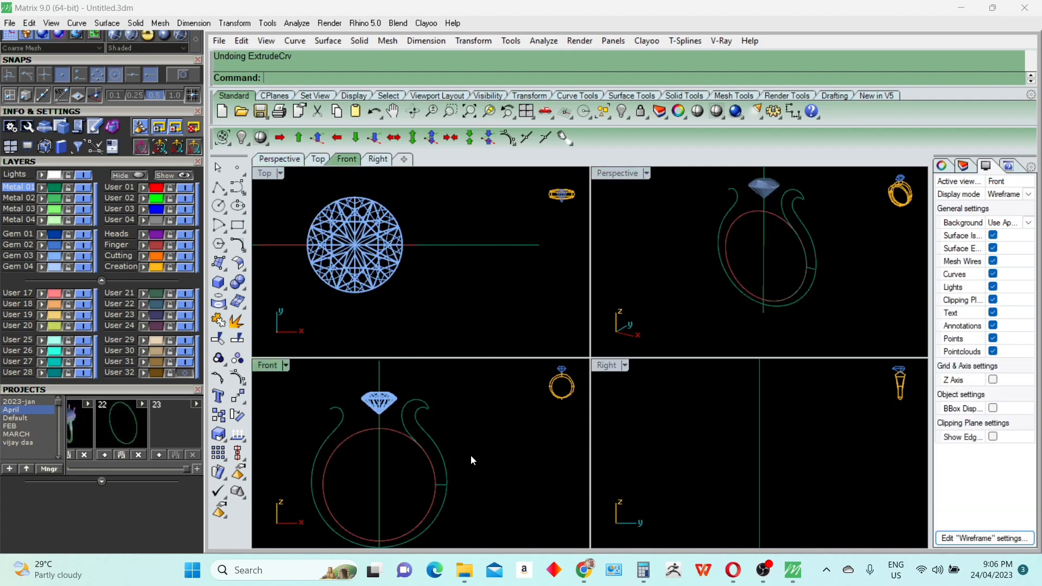
scroll(426, 410, "up", 8)
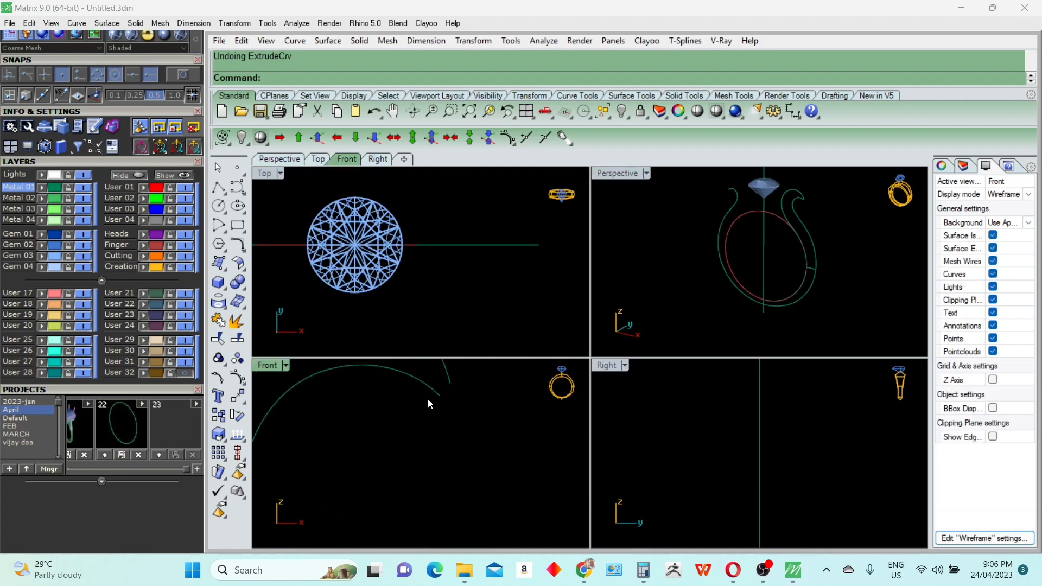
type("CC")
key("Return")
left_click(378, 77)
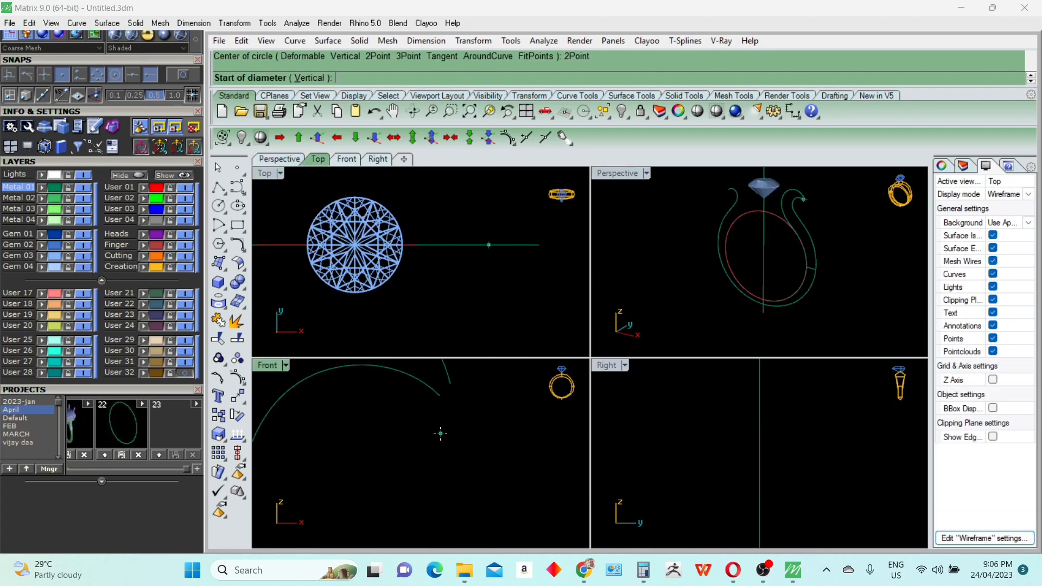
left_click(438, 397)
left_click(451, 383)
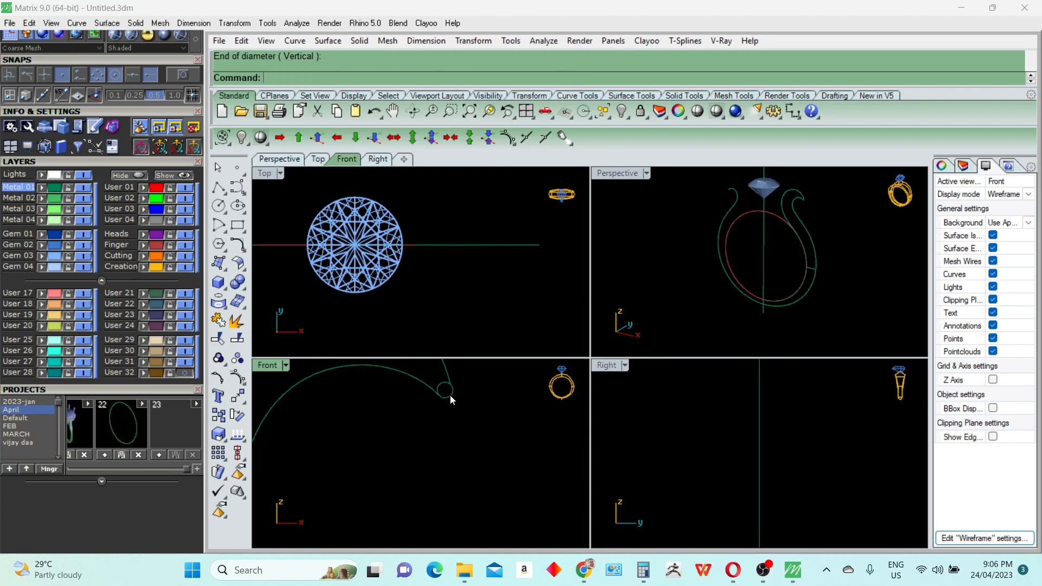
Split the small circle with the two shank curves and delete its inner part, keeping only the outer arc
left_click(450, 395)
key("ctrl+shift+s")
left_click(450, 378)
left_click(427, 380)
key("Return")
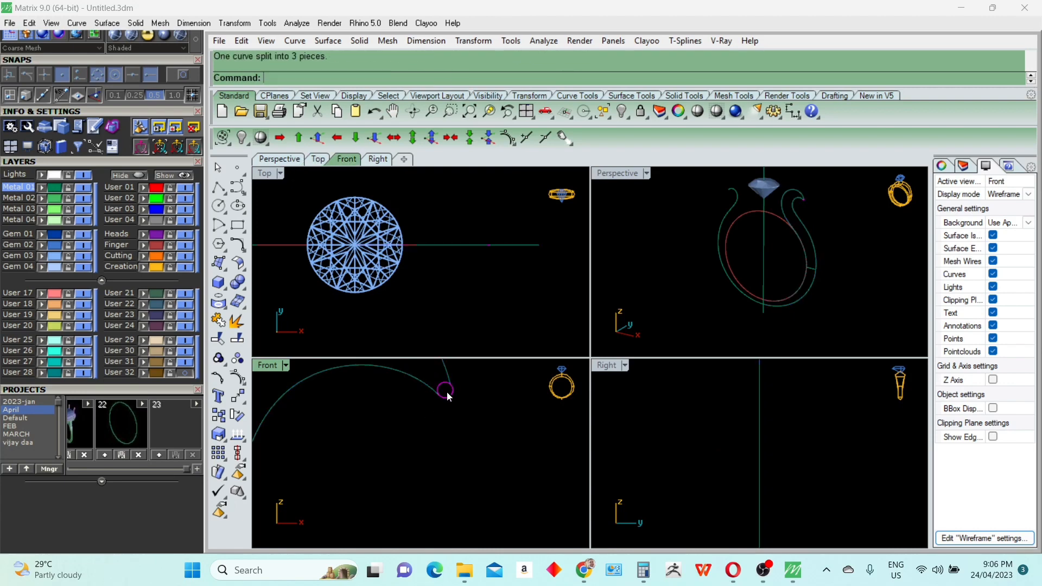
left_click(447, 393, "ctrl")
key("Delete")
Show the end arc's control points and move its right-hand outer point inward by about 0.031
left_click(448, 398)
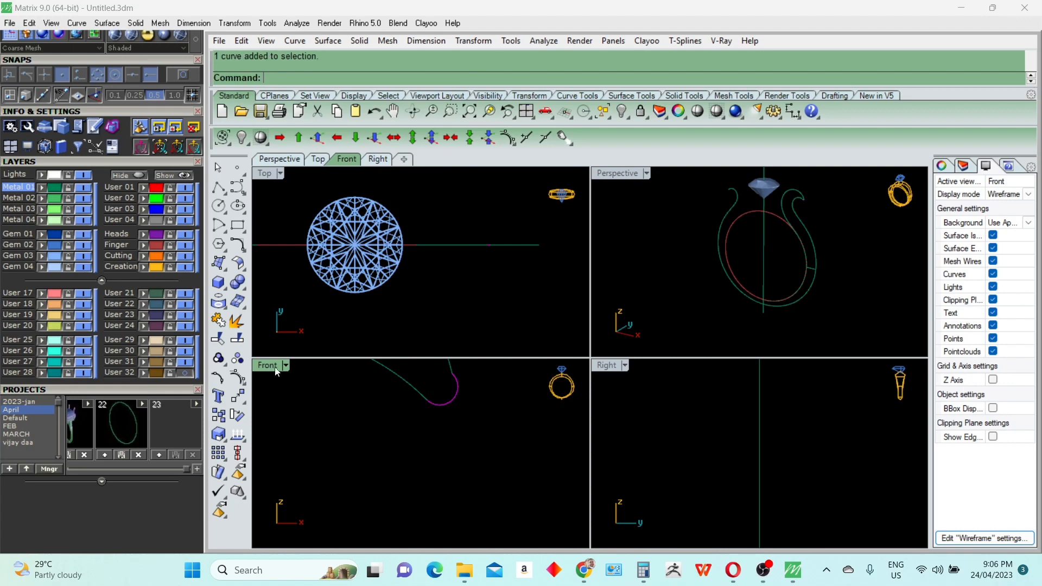
double_click(267, 365)
right_click_drag(732, 302, 677, 429)
scroll(671, 358, "up", 4)
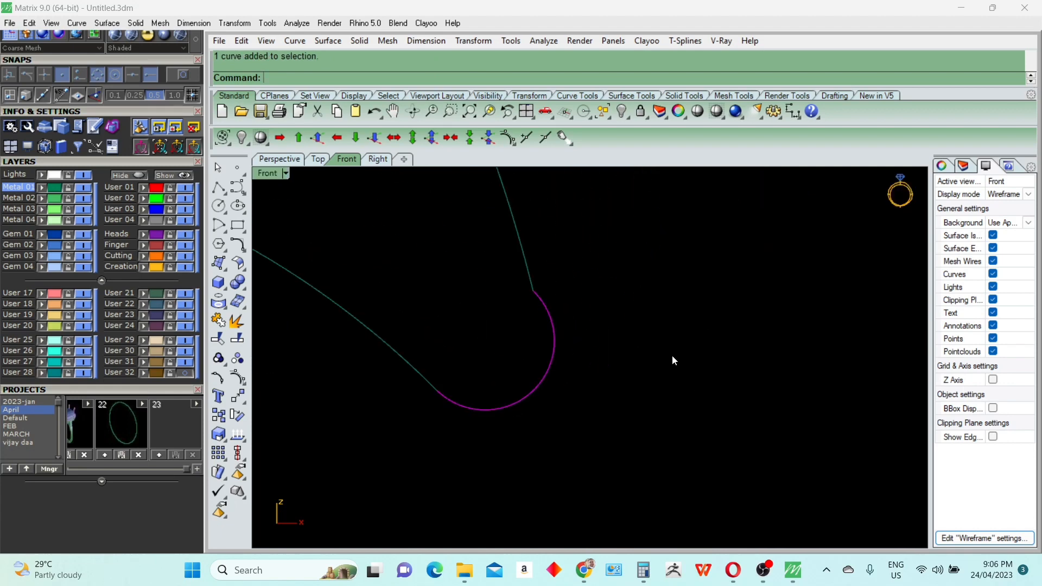
key("F10")
left_click_drag(565, 380, 630, 332)
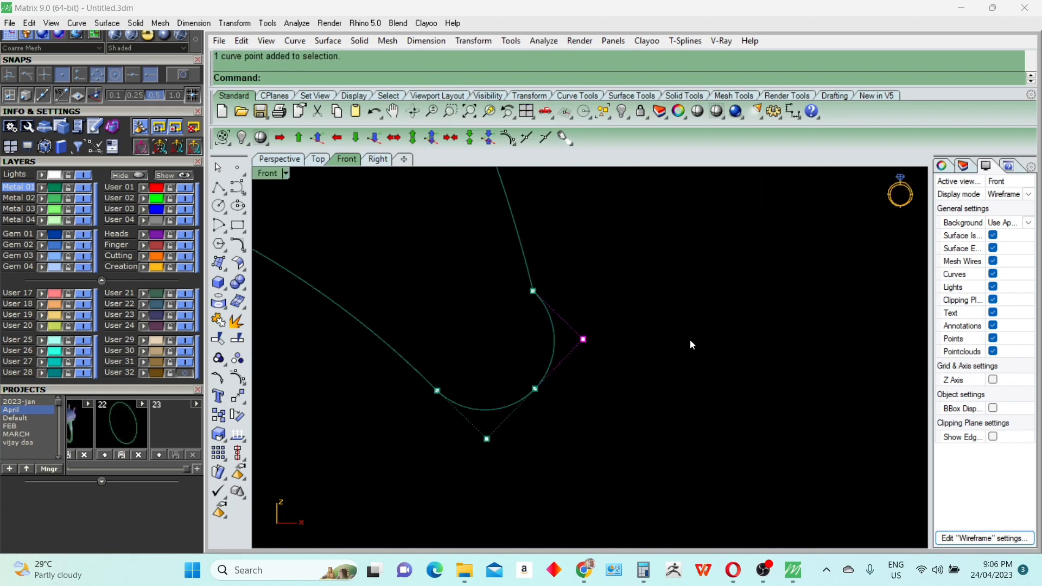
type("m")
key("Return")
left_click(711, 342)
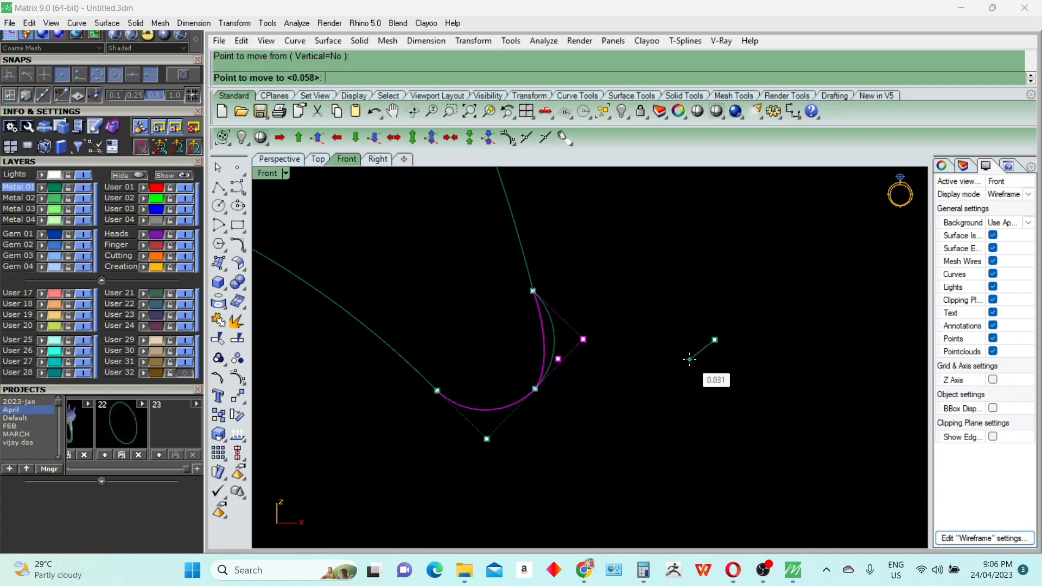
left_click(686, 360)
Move the end arc's middle control point inward by about 0.016 and nudge it slightly to even out the bend
left_click(535, 388)
key("Return")
left_click(634, 424)
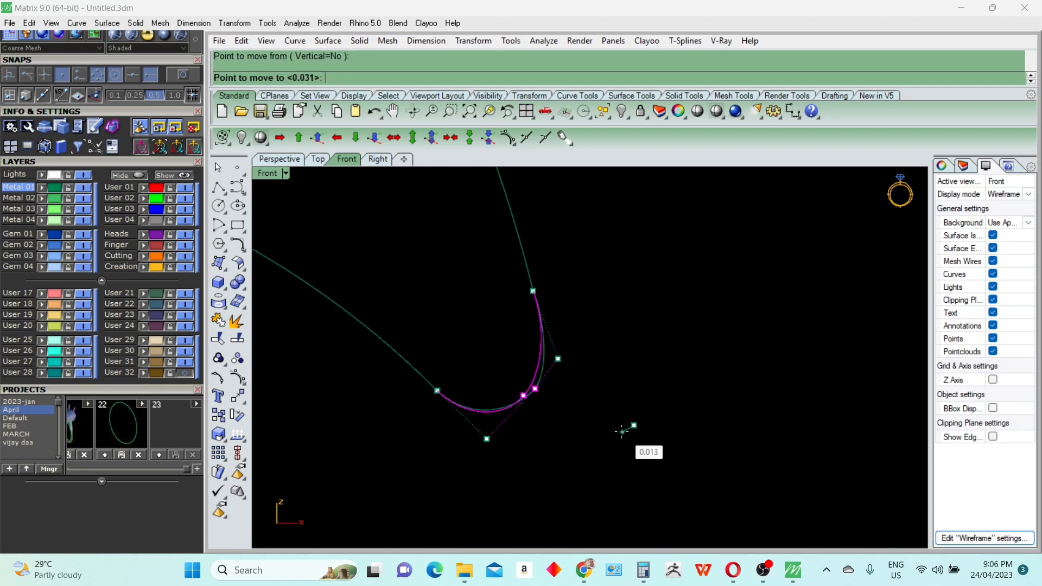
left_click(621, 434)
key("Return")
left_click(634, 433)
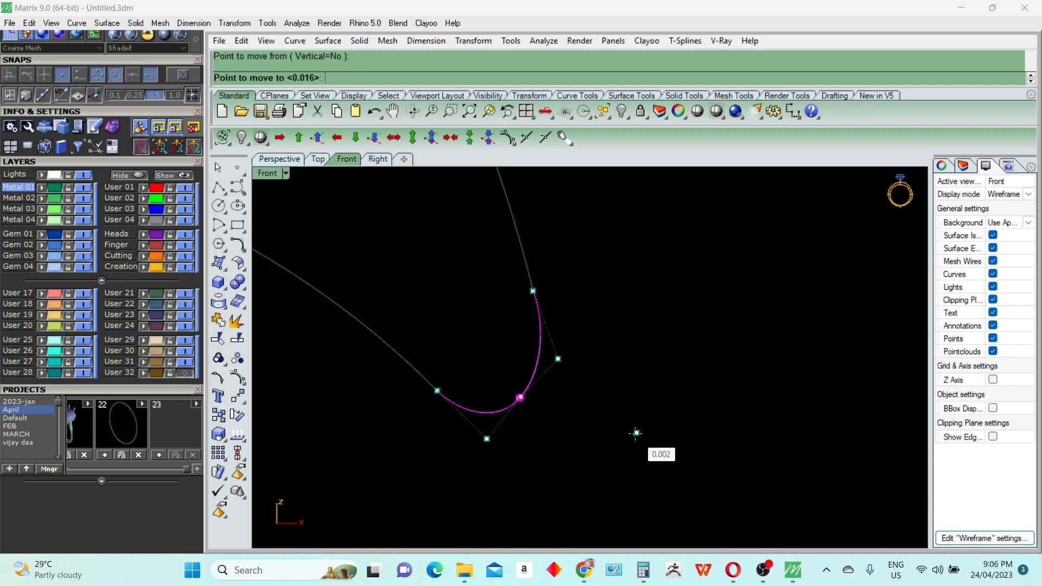
left_click(636, 433)
key("Escape")
Refine the end arc with small control-point moves, pulling its right side further inward and its underside slightly lower
left_click(553, 364)
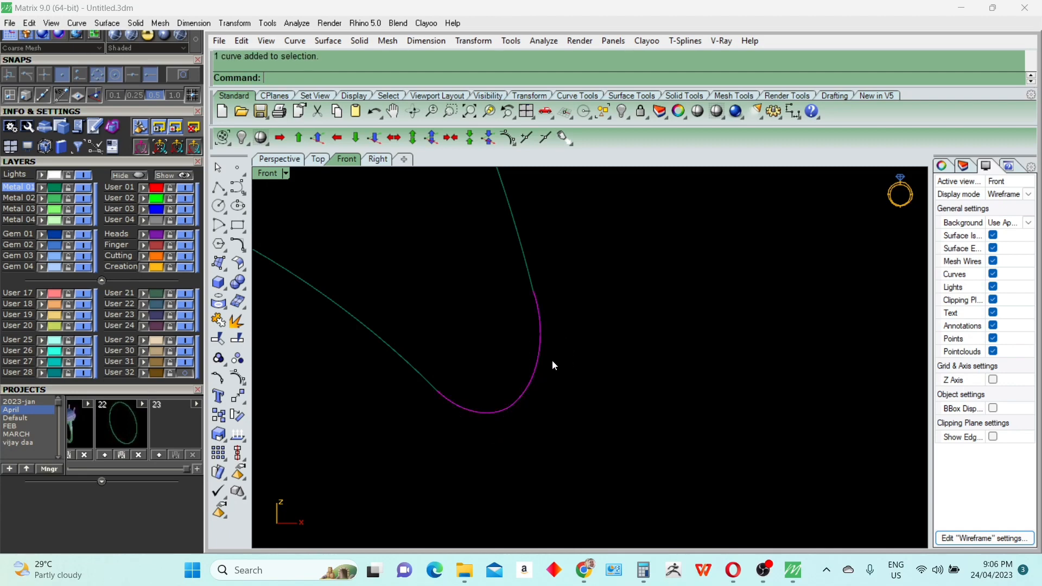
key("F10")
left_click(558, 356)
scroll(635, 352, "up", 3)
type("m")
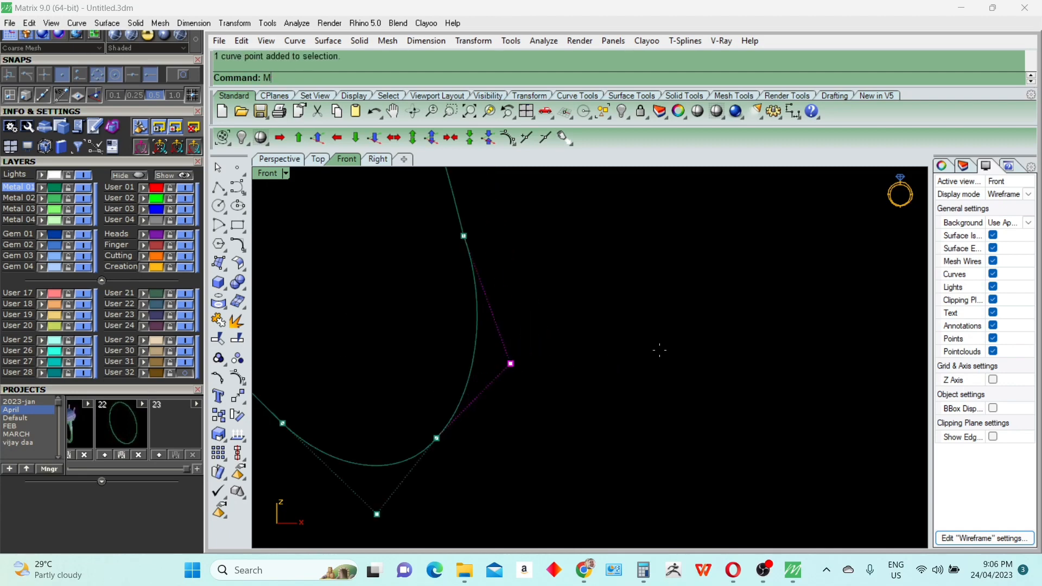
key("Return")
left_click(660, 350)
left_click(643, 353)
key("Return")
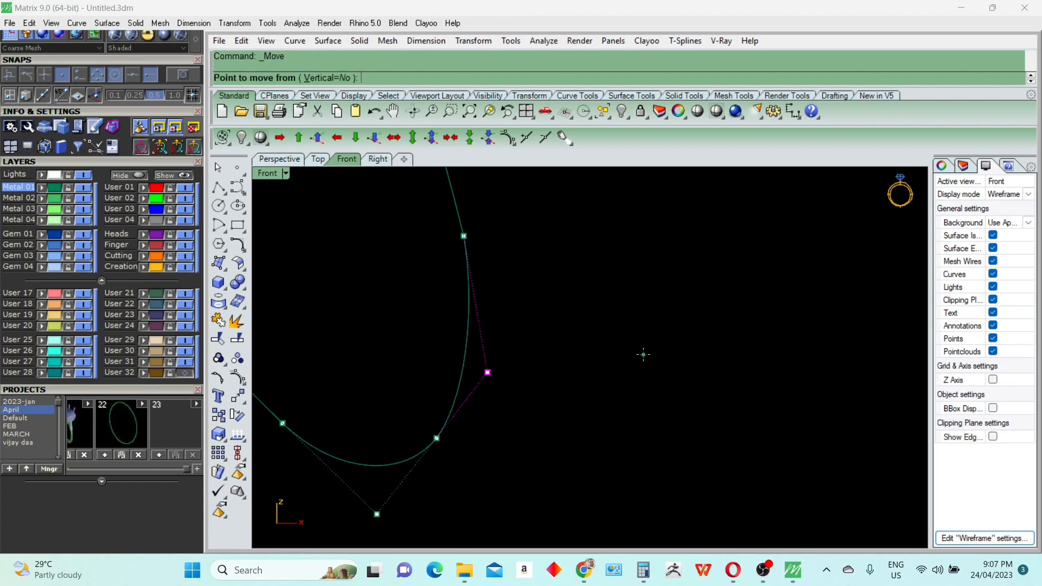
left_click(643, 355)
left_click(640, 359)
key("Escape")
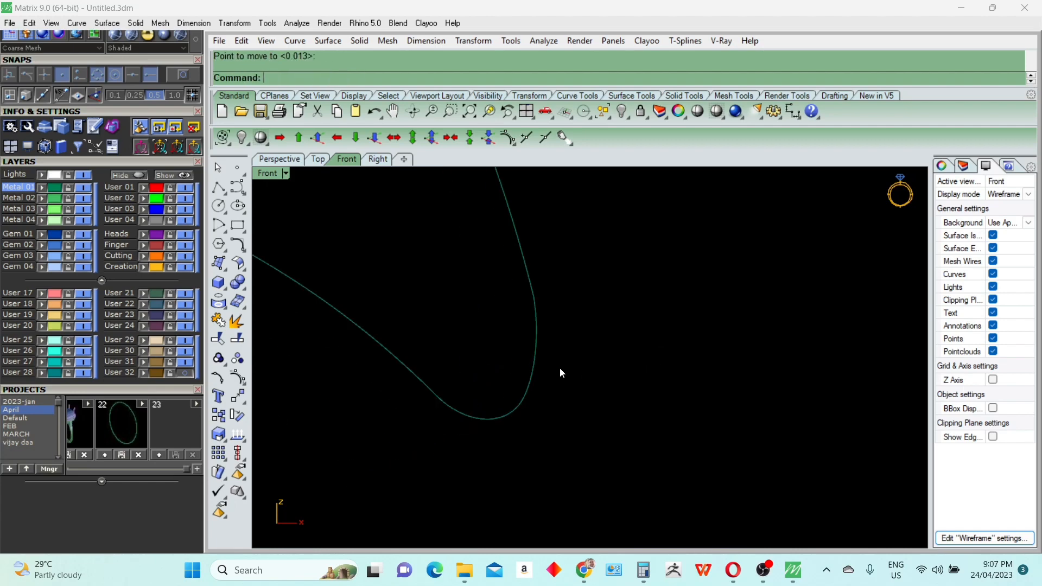
Rebuild the end arc with 25 points and degree 3, and smooth it with the Fair command
left_click(533, 386)
type("r")
key("Return")
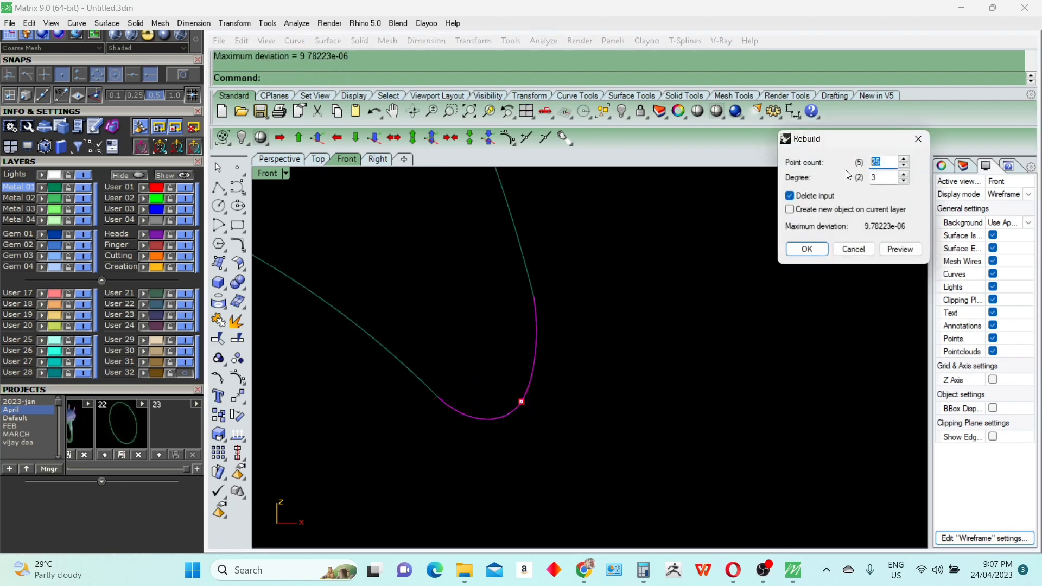
key("Return")
type("f")
key("Return")
key("Return")
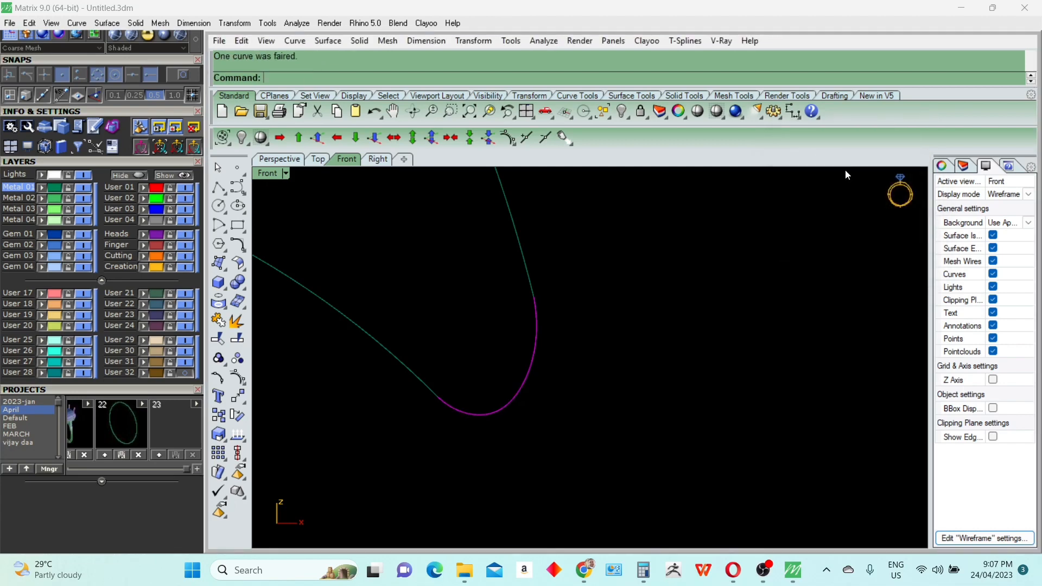
Move the control point below the faired arc's upper end inward by about 0.003 and fine-tune its position
key("F10")
left_click_drag(503, 329, 551, 312)
scroll(551, 311, "up", 12)
type("m")
key("Return")
left_click(610, 331)
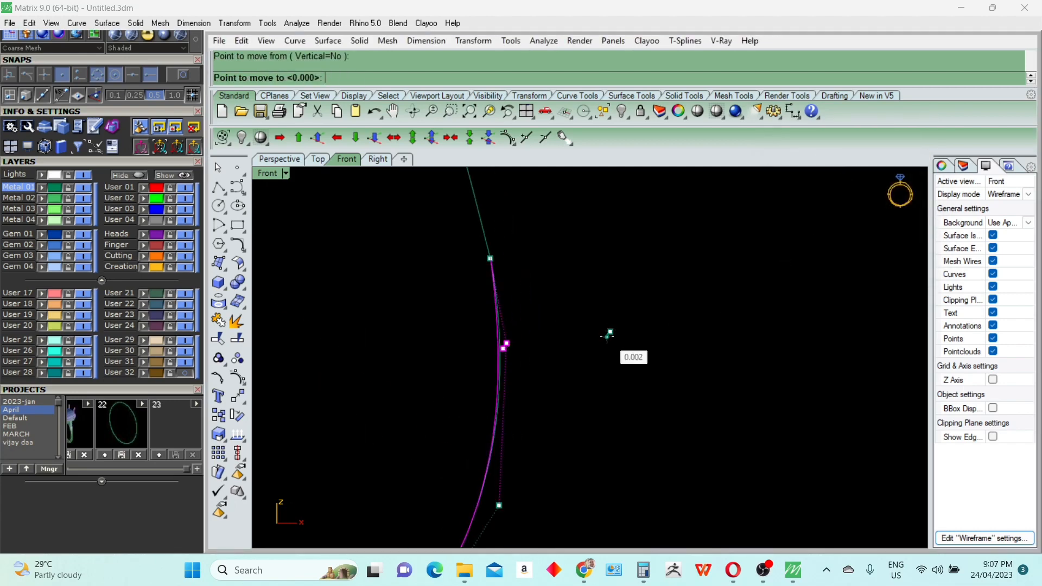
left_click(603, 341)
right_click(610, 337)
left_click(610, 337)
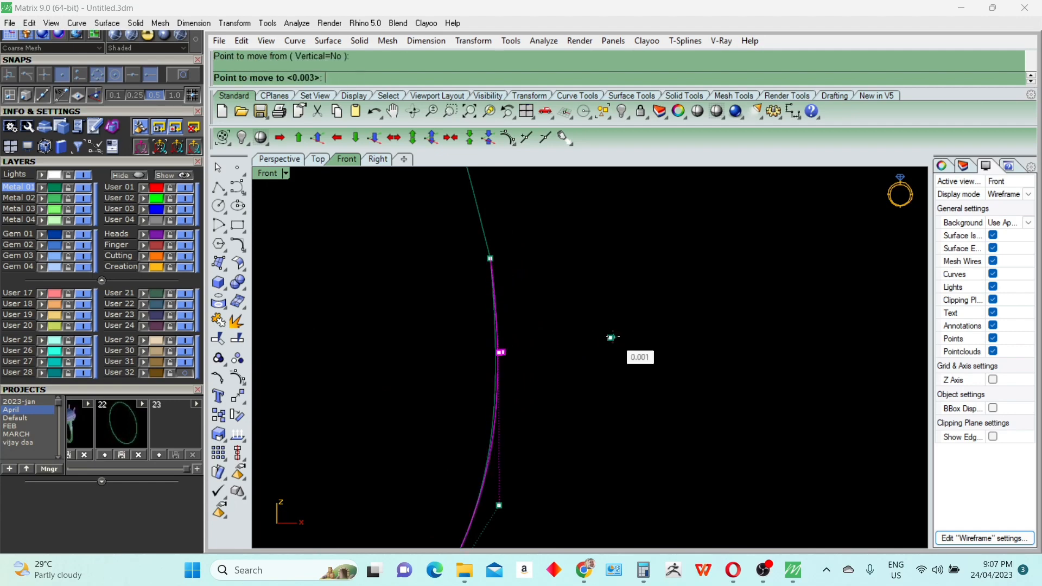
left_click(610, 337)
Move the faired arc's next control point down the right side outward by about 0.002
scroll(543, 276, "down", 6)
left_click_drag(470, 373, 556, 444)
right_click(572, 435)
left_click(572, 434)
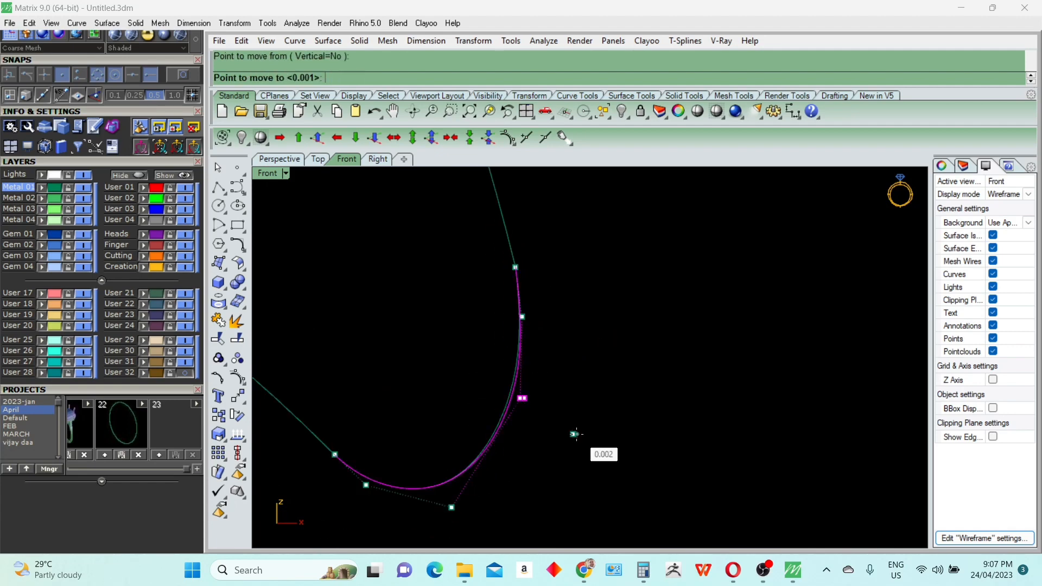
left_click(577, 434)
Move the control point beside the arc's lower-left end by about 0.003 and hide the control points
right_click_drag(561, 466, 652, 378)
left_click_drag(420, 417, 477, 377)
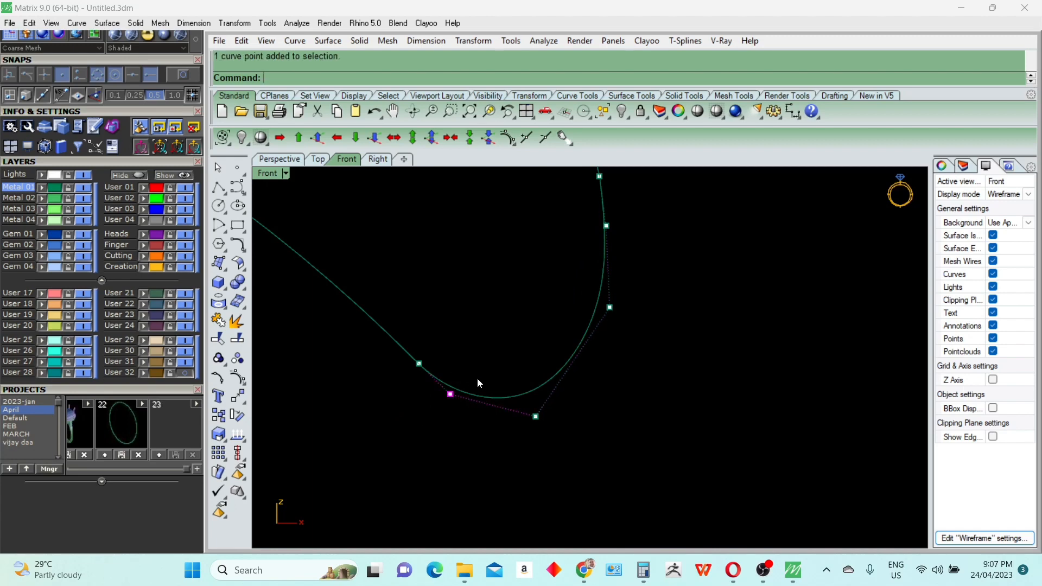
scroll(468, 379, "up", 8)
right_click(486, 371)
left_click(486, 371)
left_click(487, 368)
scroll(612, 337, "down", 8)
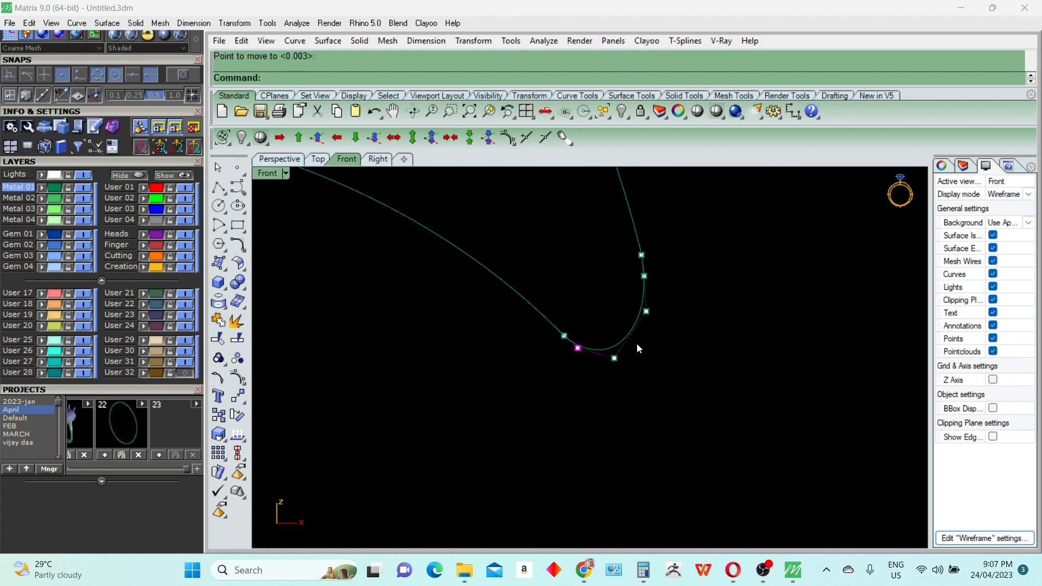
key("Escape")
key("Escape")
Show the arc's control points again and move the one below its upper end outward by about 0.001
left_click(644, 287)
scroll(658, 249, "up", 8)
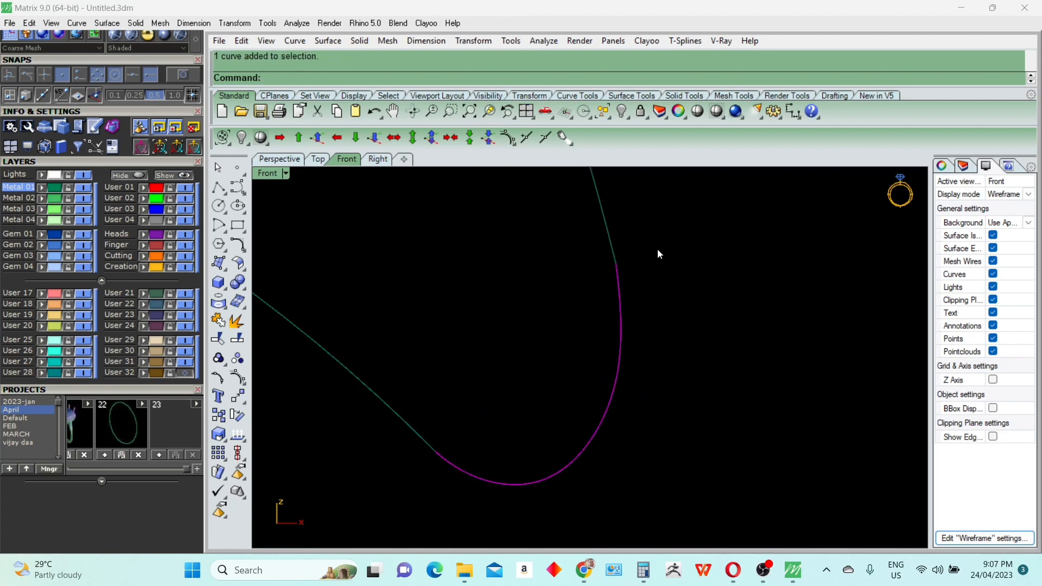
key("F10")
left_click_drag(580, 326, 670, 303)
scroll(668, 306, "up", 4)
right_click(666, 306)
left_click(685, 316)
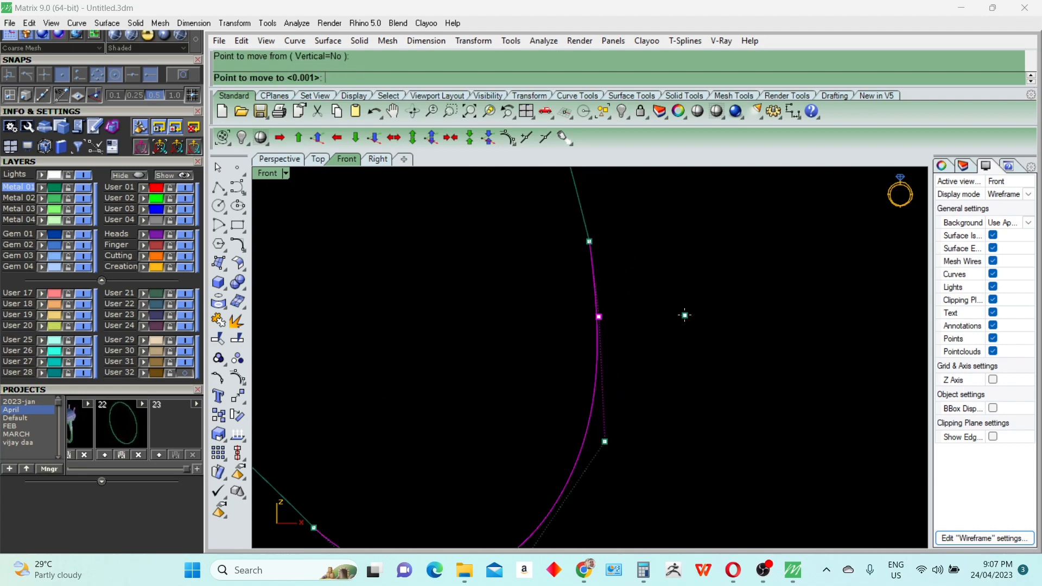
left_click(690, 312)
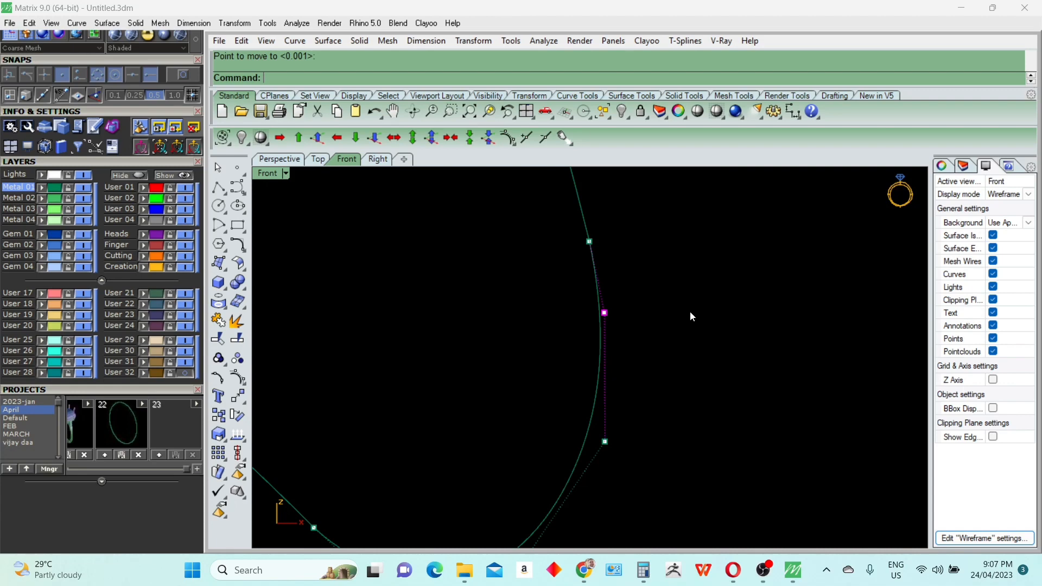
Move the control point beside the arc's lower-left end by about 0.002 to smooth the transition into the shank curve
scroll(659, 326, "down", 3)
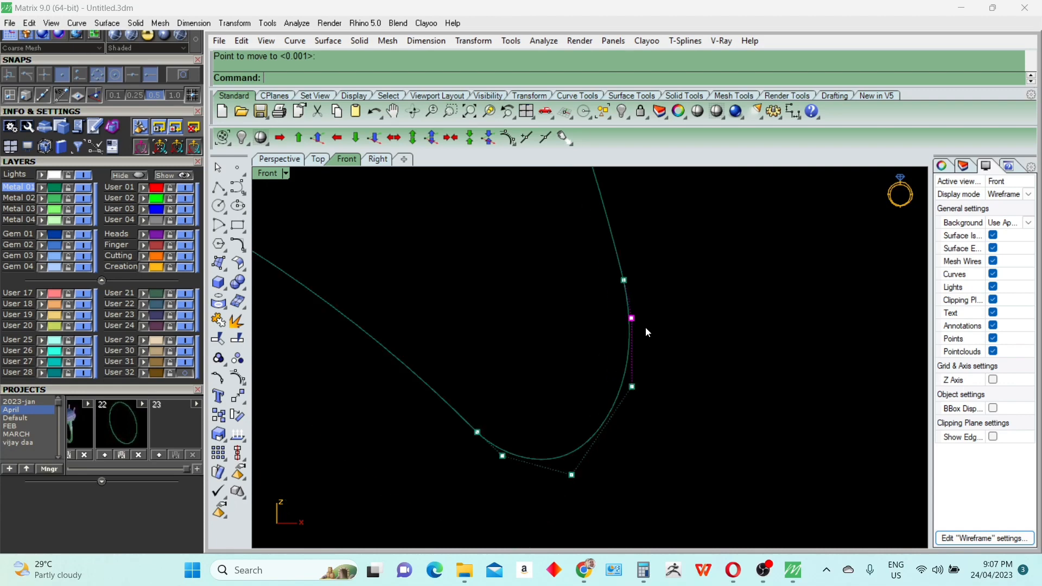
scroll(504, 470, "up", 3)
left_click(499, 455)
scroll(536, 421, "up", 2)
right_click(536, 421)
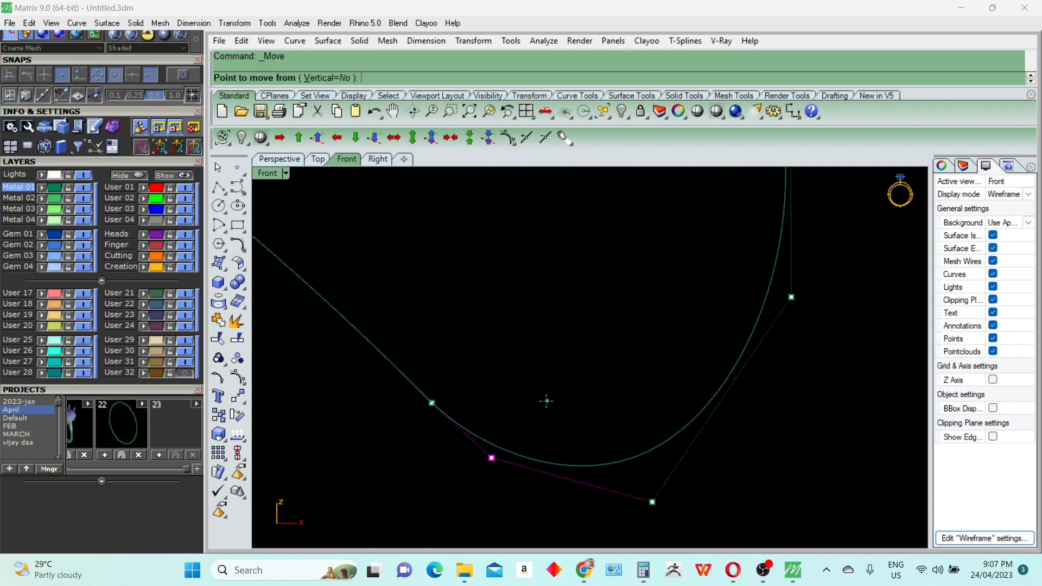
left_click(546, 401)
left_click(540, 402)
scroll(540, 401, "down", 2)
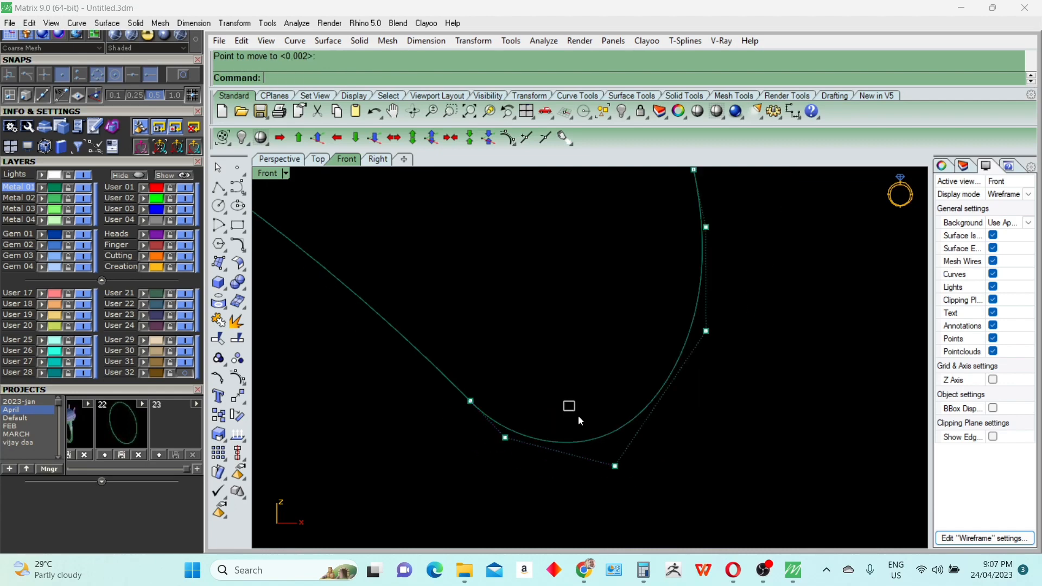
Move the tip arc's lowest control point slightly downward and to the left in two small moves
left_click_drag(578, 416, 654, 488)
right_click(723, 451)
left_click(724, 451)
left_click(721, 464)
right_click(745, 461)
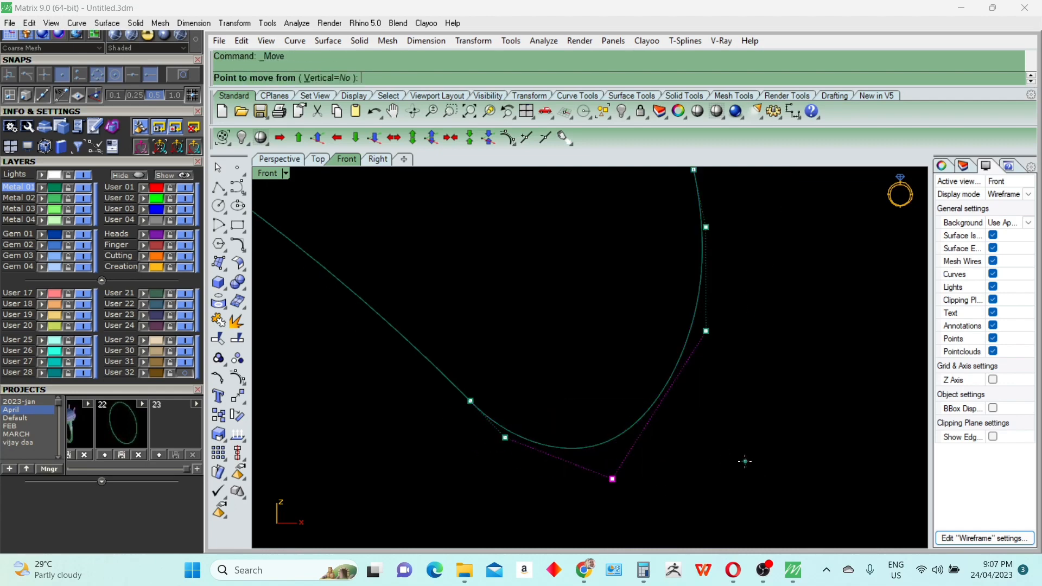
left_click(744, 461)
left_click(739, 462)
Move the control point on the arc's lower right side slightly down and outward
left_click(706, 331)
right_click(764, 361)
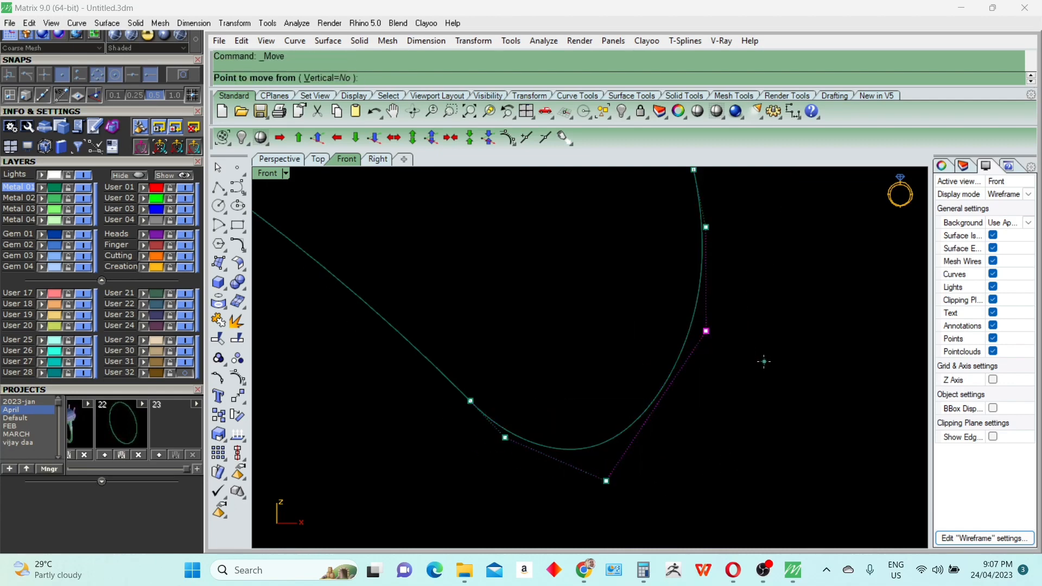
left_click(764, 361)
left_click(769, 372)
scroll(786, 323, "down", 2)
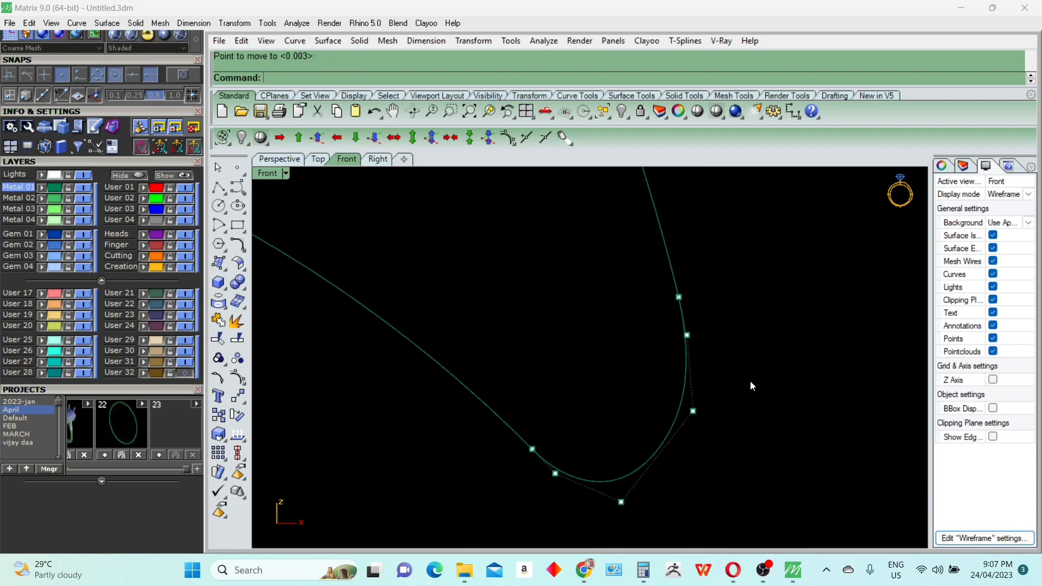
Hide the control points and smooth the tip arc with the Fair command
key("Escape")
left_click(680, 411)
type("DFA")
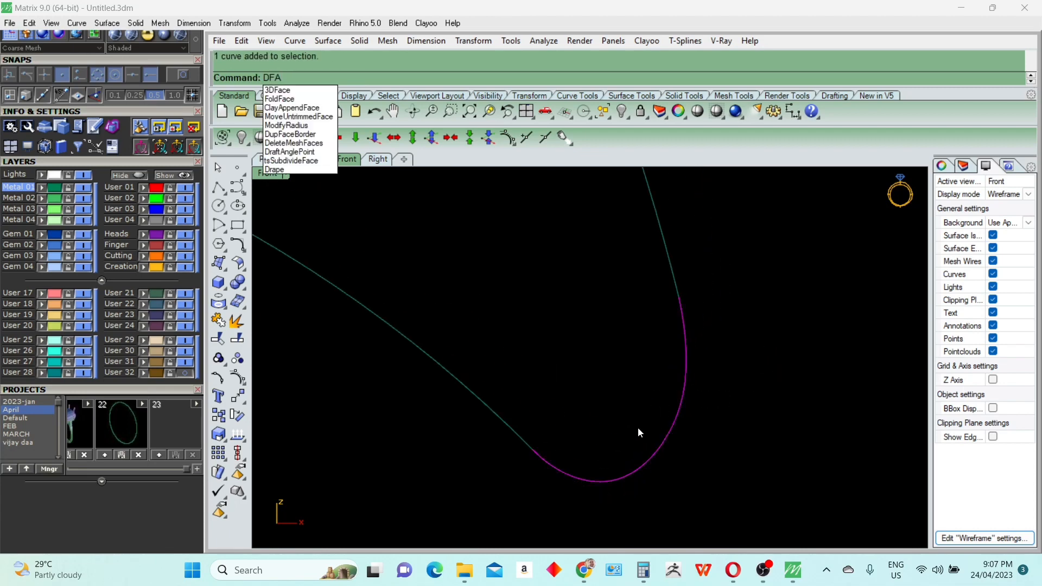
key("Escape")
type("Fair")
key("Return")
key("Return")
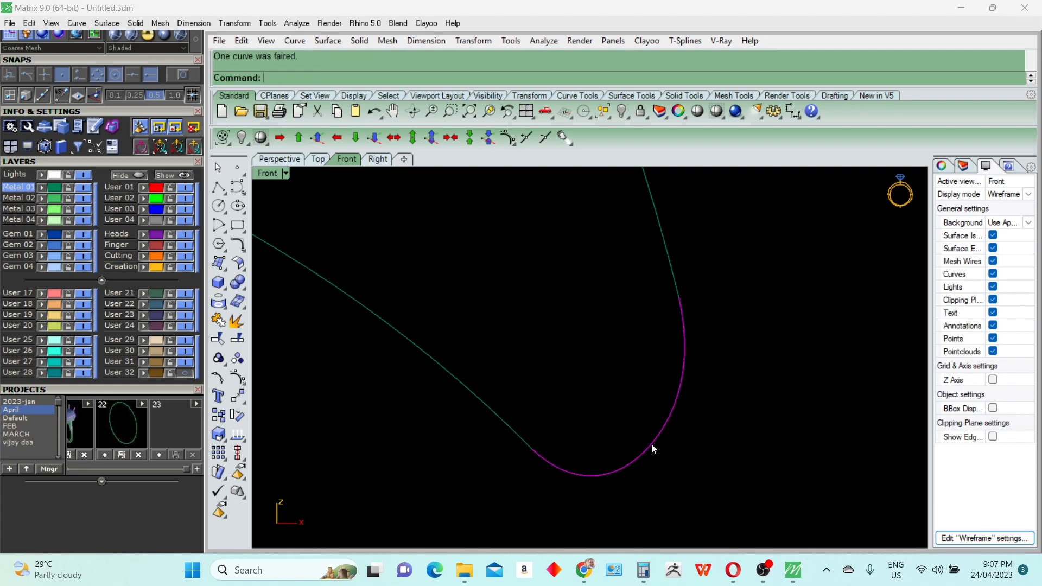
Repeat the Fair command on the tip arc several times and undo the last two repetitions
key("Return")
key("Return")
key("Return")
key("Return")
key("Return")
key("Return")
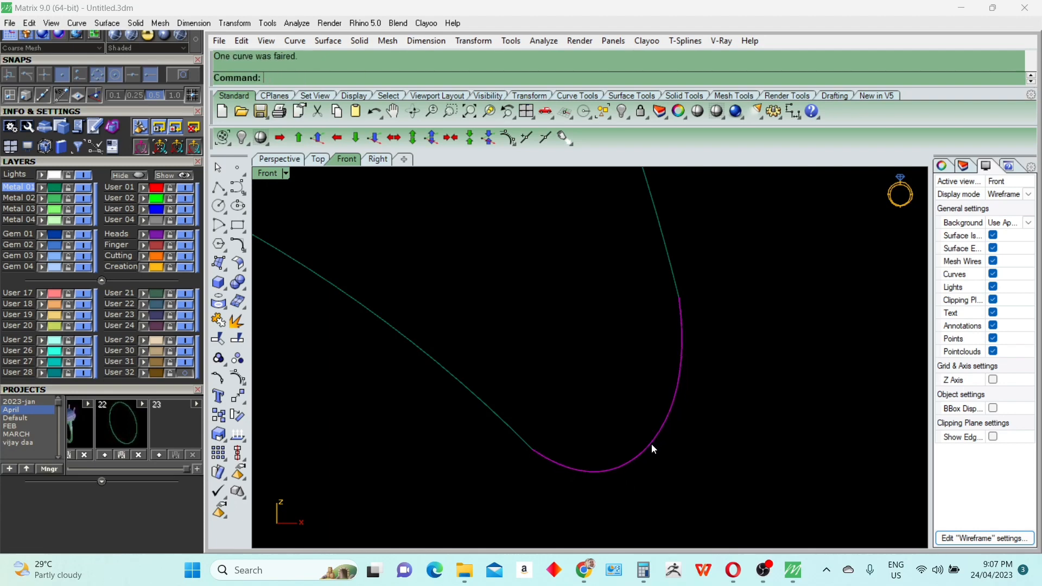
key("ctrl+z")
key("ctrl+z")
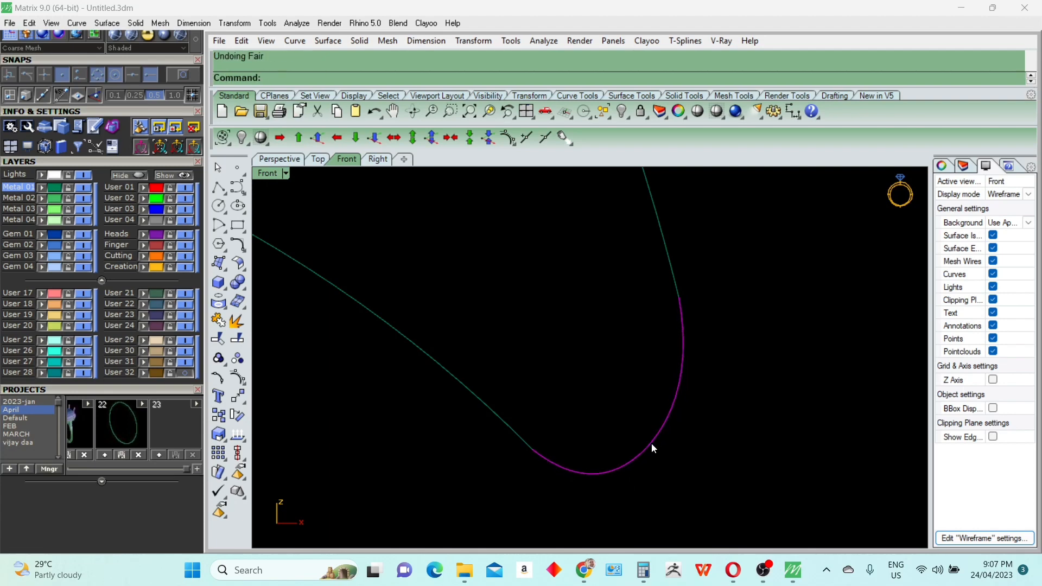
Show the faired arc's control points and slightly move the one below its upper end
key("F10")
left_click_drag(662, 372, 714, 337)
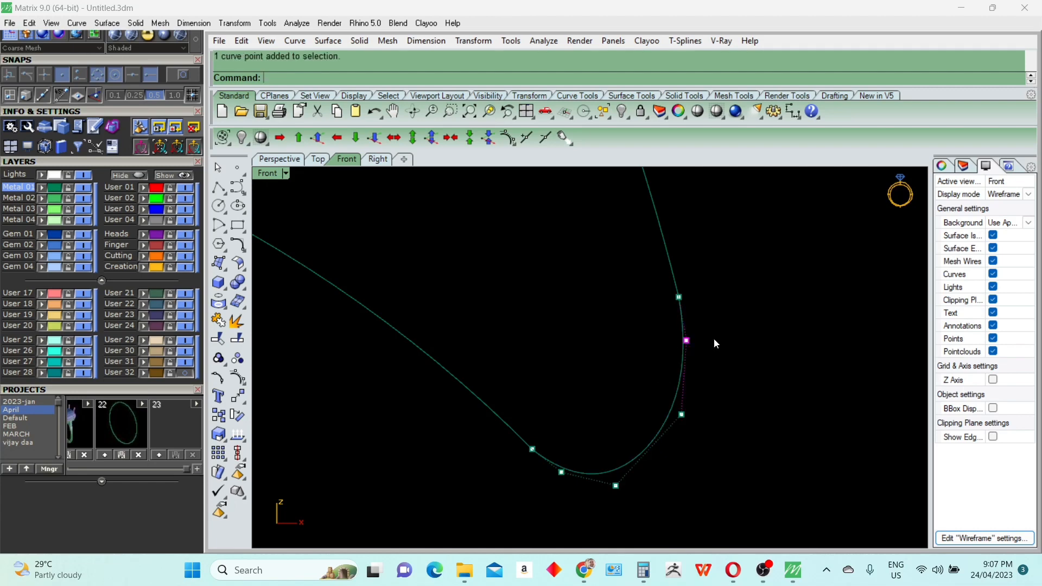
scroll(714, 338, "up", 1)
key("m")
key("Return")
left_click(735, 361)
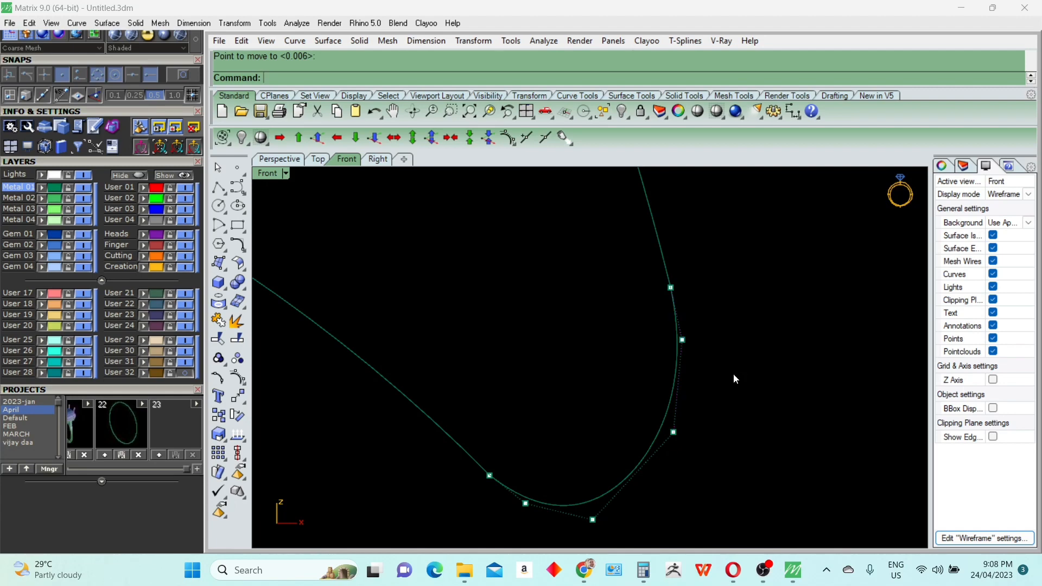
Move the control point beside the arc's lower-left end by about 0.002 toward the left
key("Escape")
left_click(525, 503)
right_click_drag(555, 494, 606, 380)
right_click(606, 379)
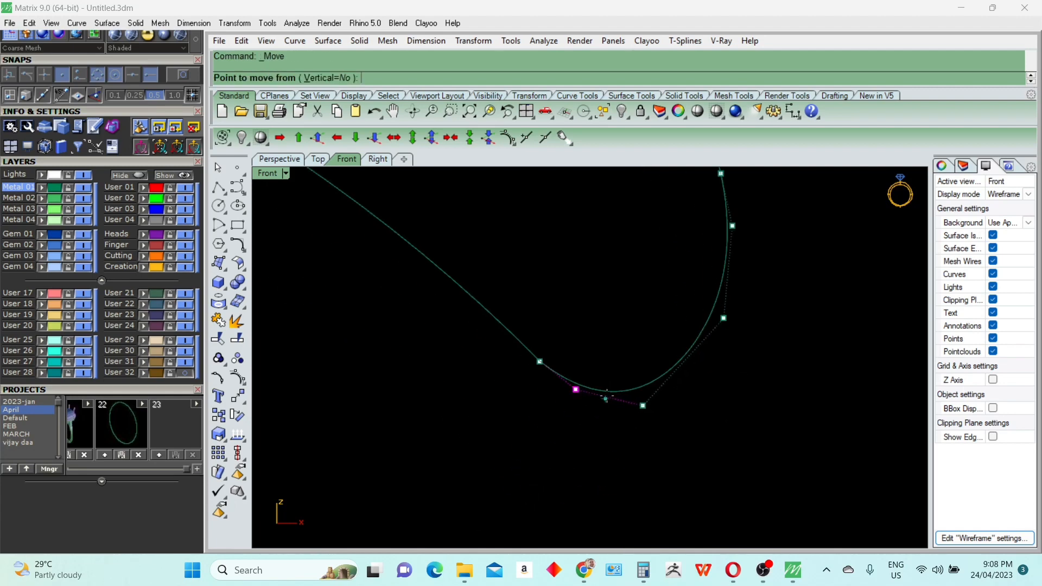
scroll(606, 380, "up", 3)
left_click(636, 355)
left_click(628, 357)
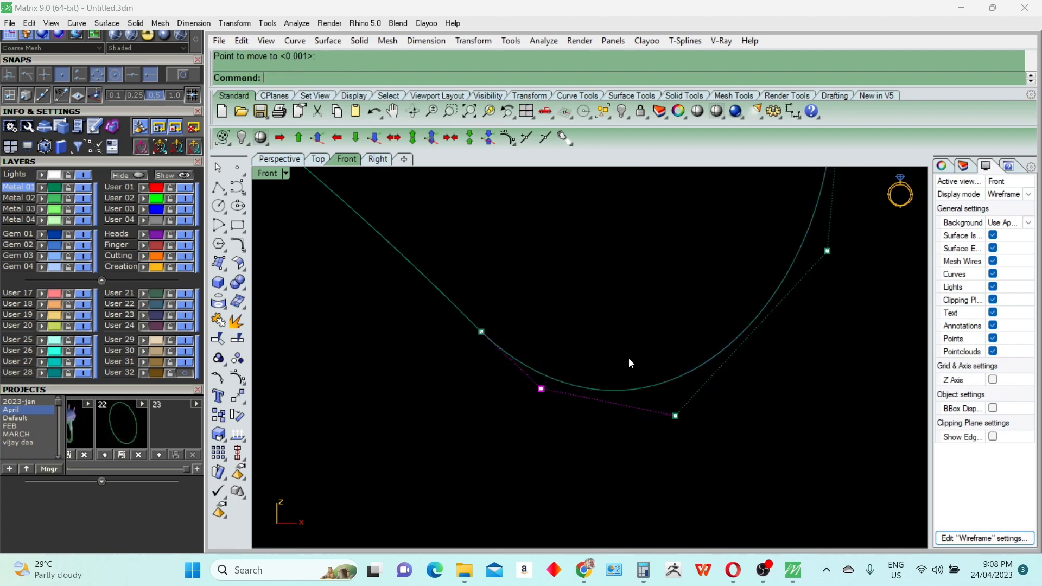
Move the arc's lowest control point down and left by about 0.003
left_click_drag(652, 353, 696, 424)
right_click(762, 404)
left_click(762, 405)
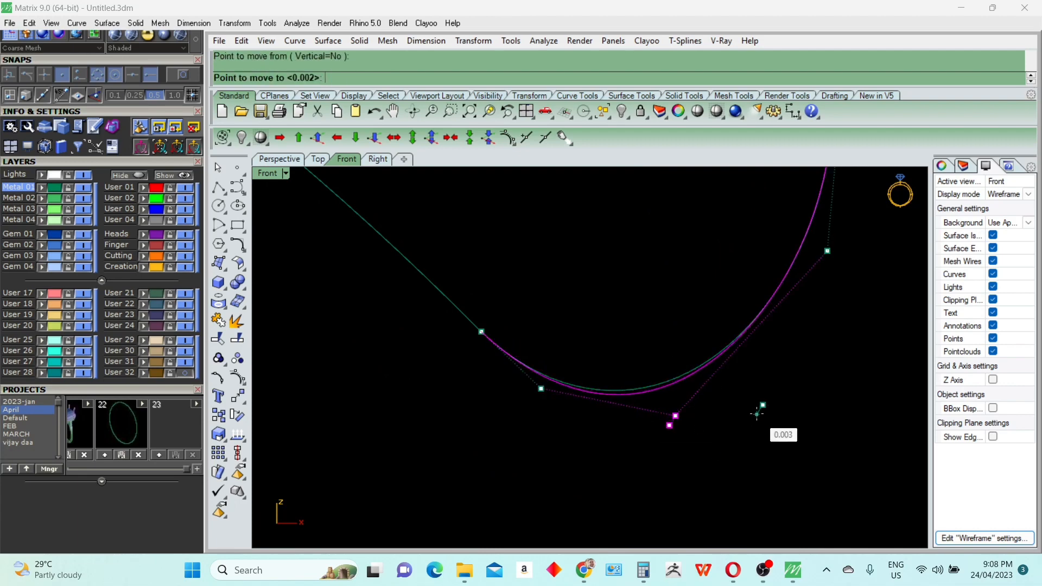
left_click(757, 415)
scroll(635, 442, "down", 4)
right_click(737, 419)
left_click(737, 418)
left_click(737, 417)
scroll(737, 417, "down", 4)
key("Escape")
key("Escape")
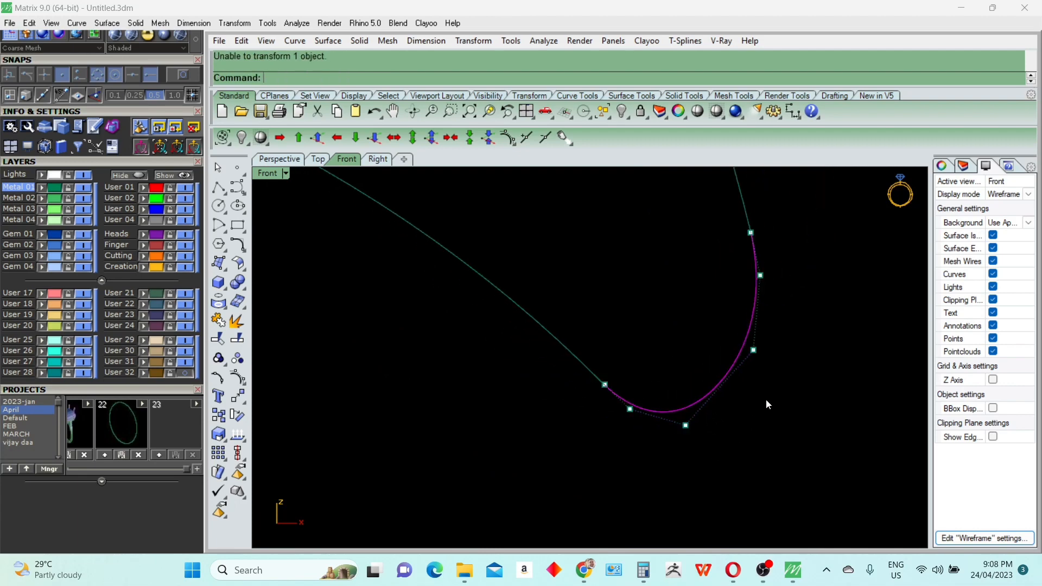
Nudge the control point on the arc's right side very slightly outward and hide the control points
left_click(741, 353)
key("F10")
left_click_drag(688, 337, 771, 394)
scroll(744, 388, "up", 3)
right_click(758, 361)
left_click(759, 363)
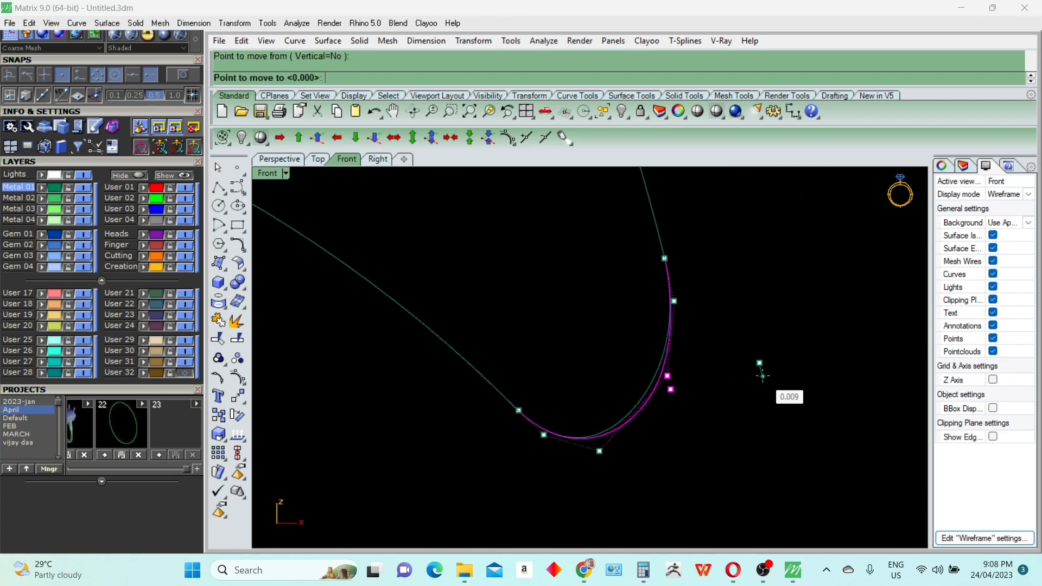
left_click(760, 364)
key("Escape")
key("Escape")
scroll(700, 395, "down", 4)
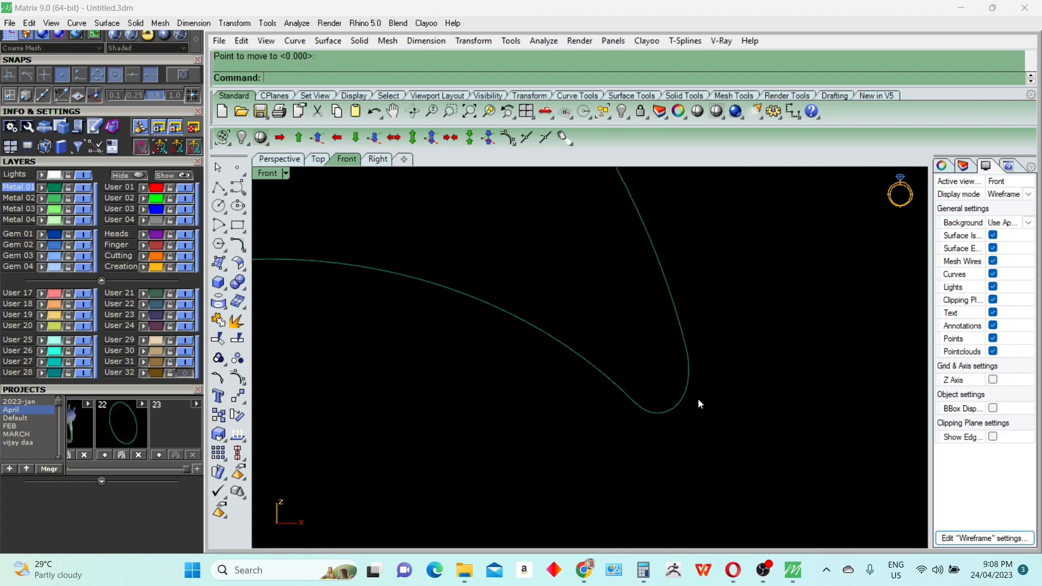
Join the inner and outer shank curves with the rounded tip arc into one curve
key("ctrl+a")
scroll(686, 359, "down", 5)
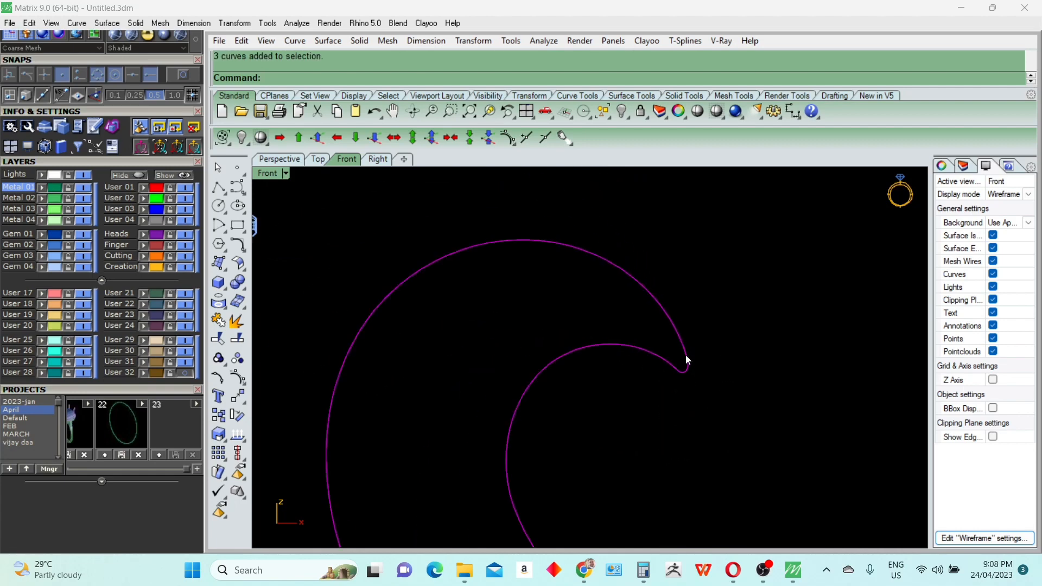
key("ctrl+j")
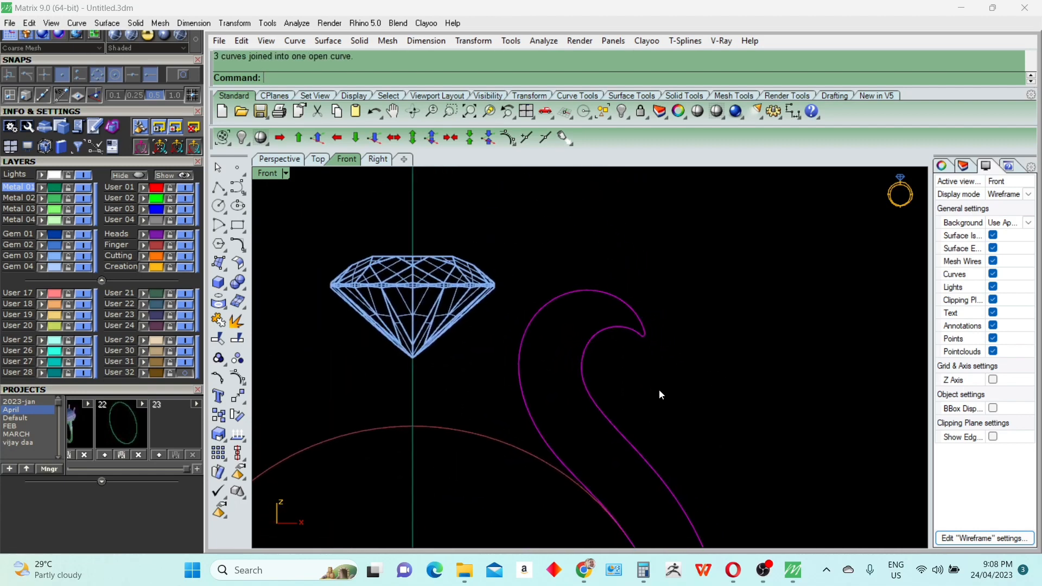
scroll(626, 394, "down", 4)
left_click(585, 372)
scroll(585, 372, "down", 3)
scroll(565, 494, "up", 10)
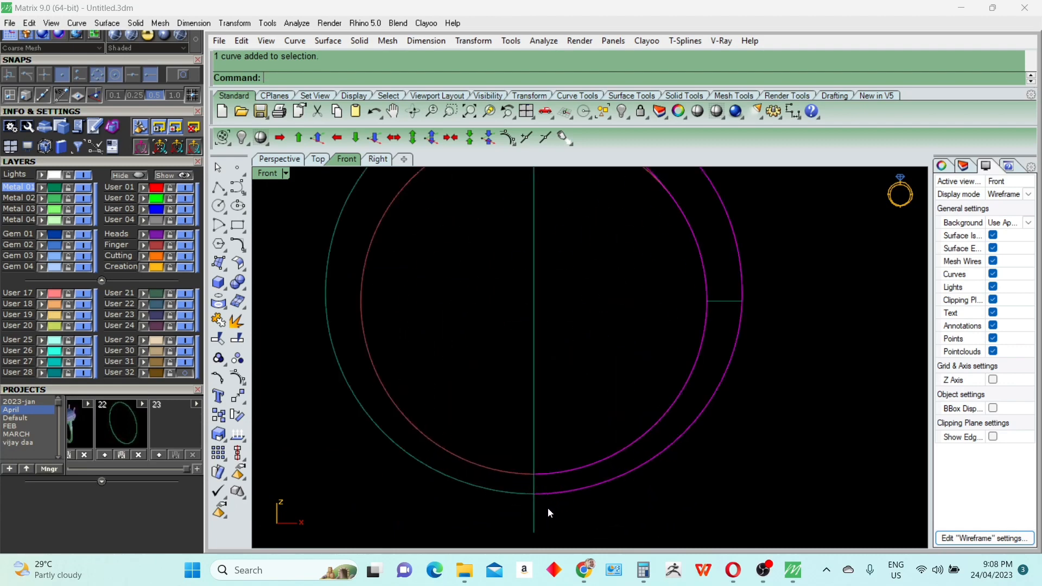
type("L")
key("Return")
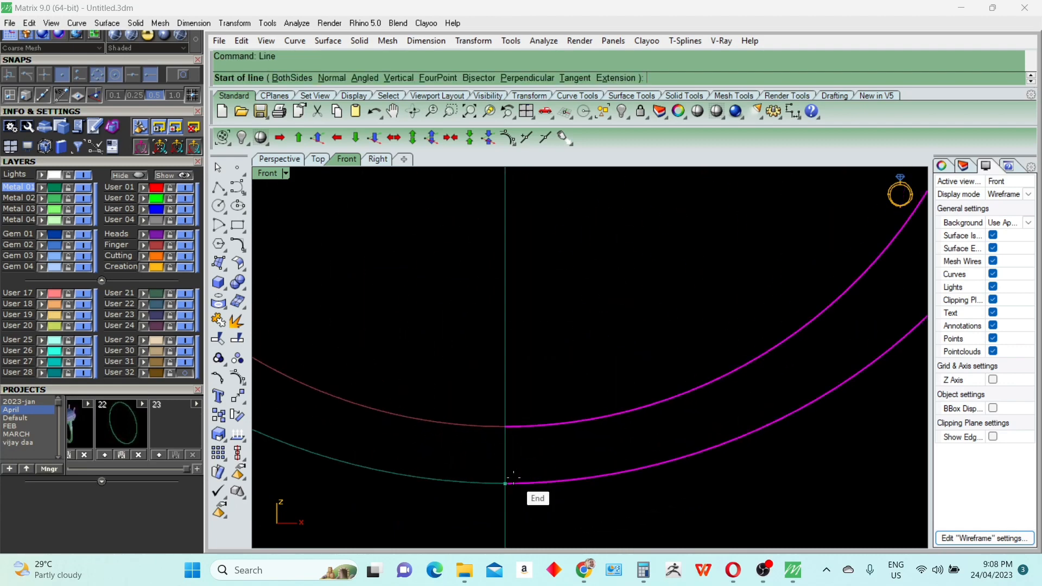
left_click(513, 477)
key("Escape")
Delete the vertical centre line and the left half of the outer ring curve, and hide the Finger layer
left_click(505, 462)
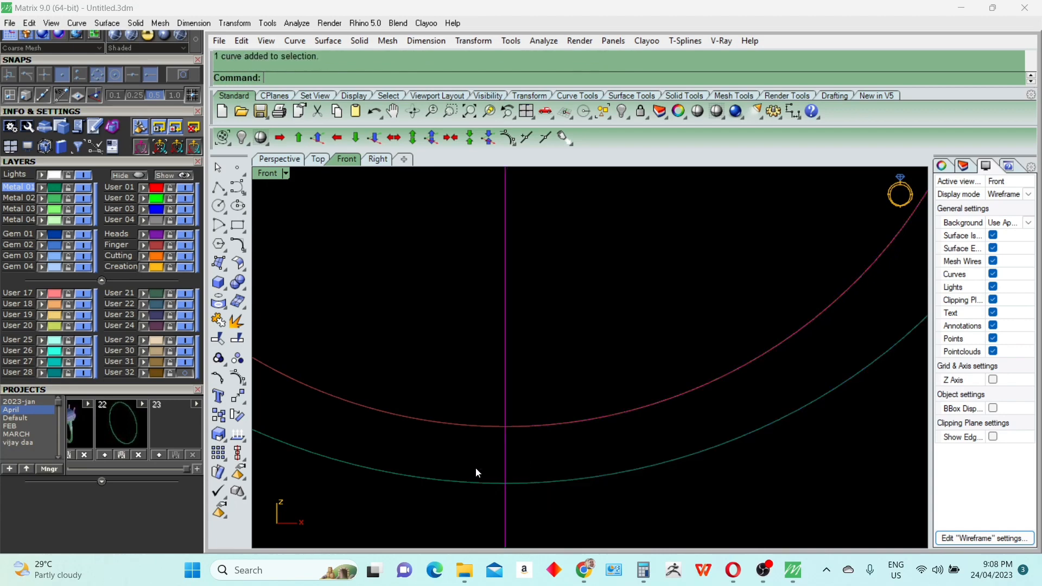
key("Delete")
left_click(472, 471)
key("Delete")
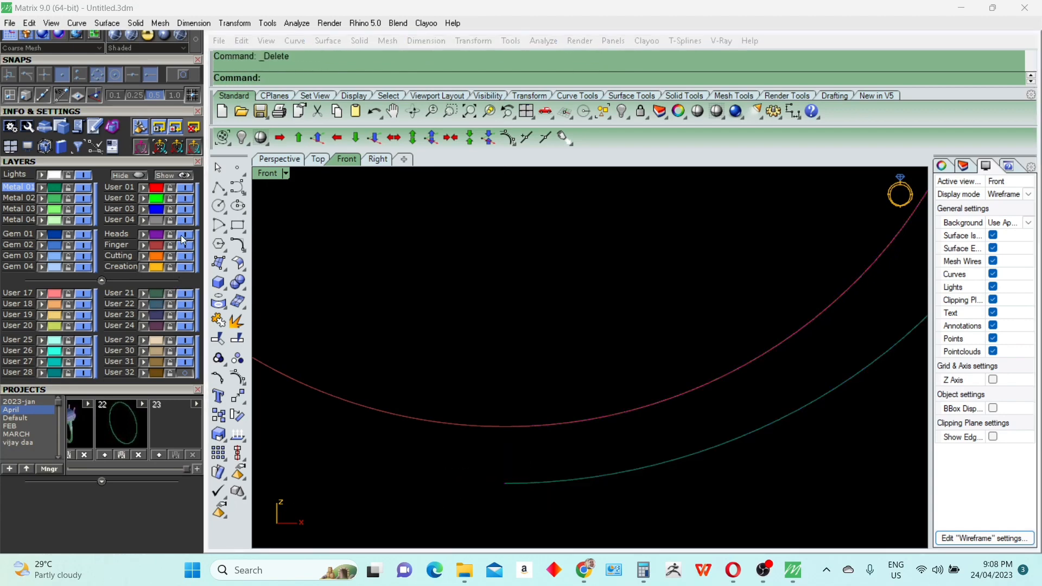
left_click(183, 244)
Draw a vertical line through the shank curve's two lower ends, split it there, and delete the excess length
right_click(519, 480)
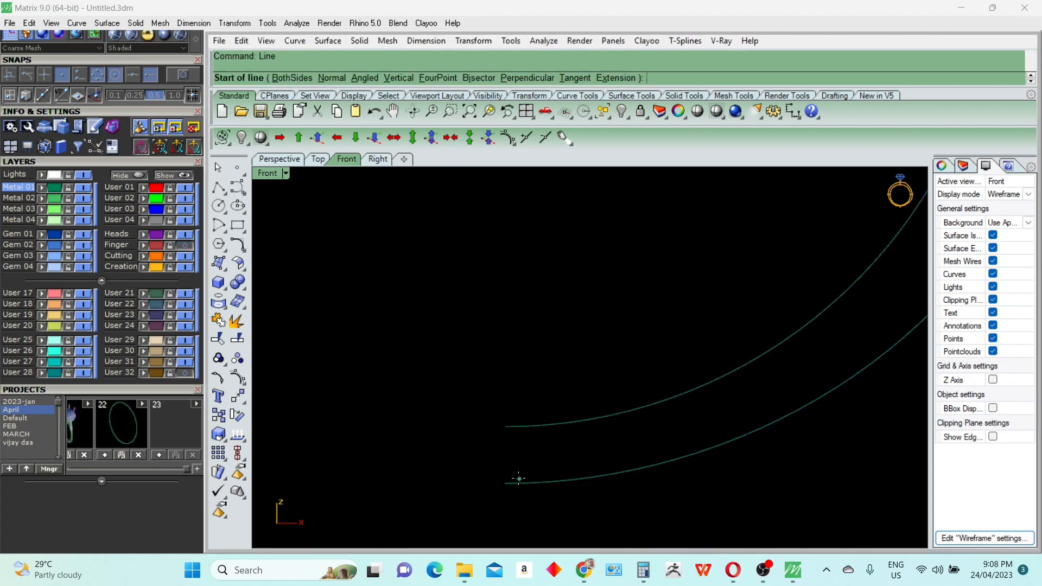
left_click(505, 483)
left_click_drag(525, 453, 478, 473)
key("ctrl+shift+s")
left_click_drag(597, 502, 572, 387)
right_click(559, 418)
left_click_drag(526, 451, 486, 464, "ctrl")
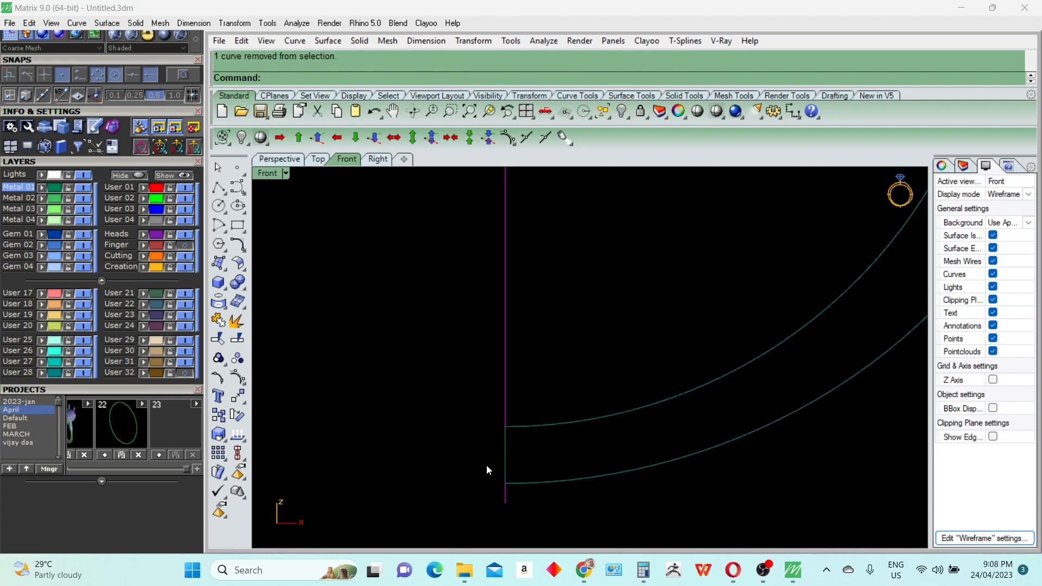
key("Delete")
Delete the short vertical line between the shank's lower ends and undo that deletion
left_click_drag(570, 512, 476, 394)
scroll(493, 444, "down", 3)
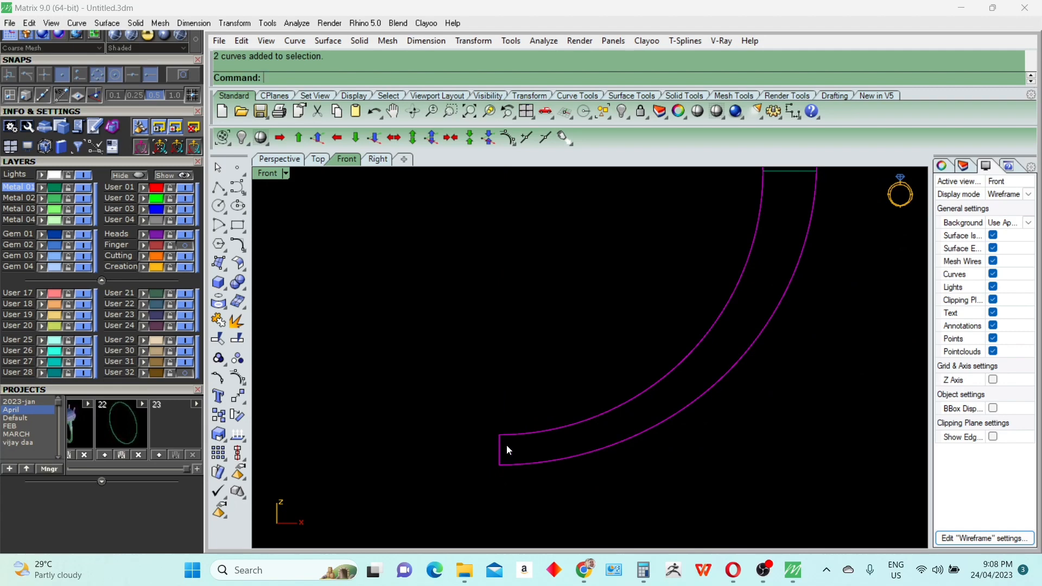
left_click(500, 448)
key("Delete")
scroll(508, 454, "up", 2)
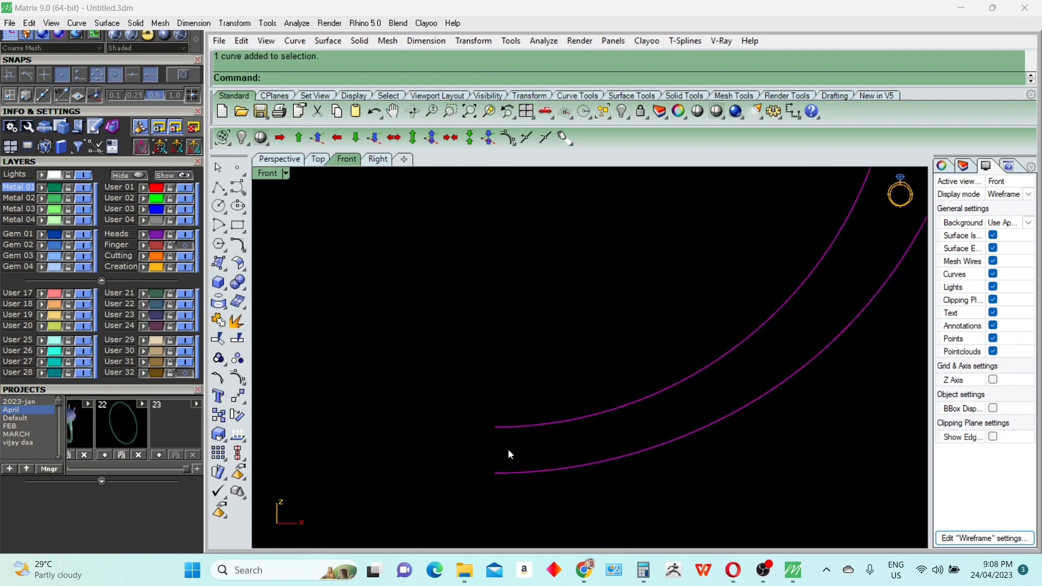
scroll(494, 437, "up", 2)
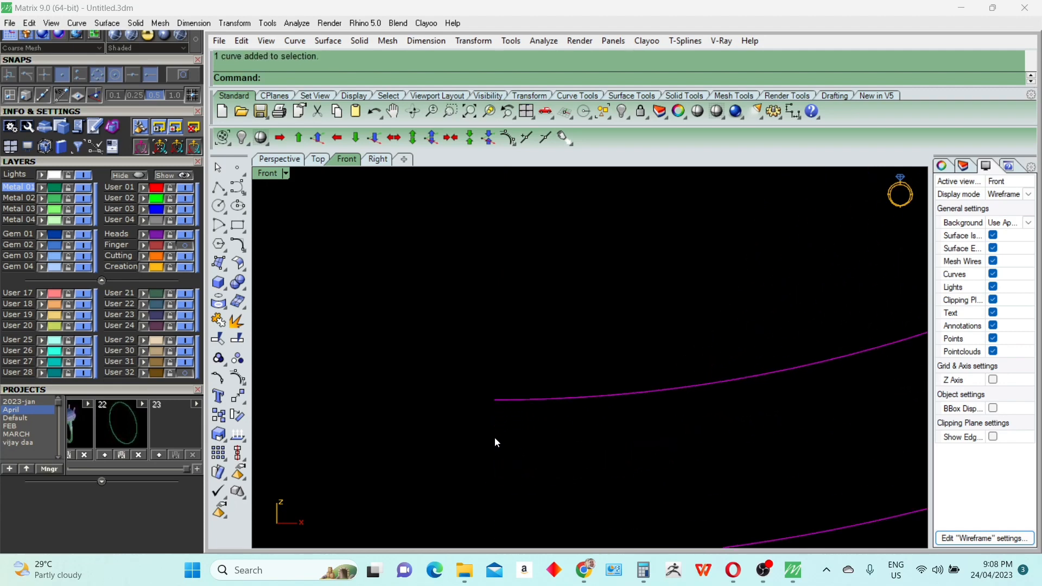
key("ctrl+z")
Try to split the shank curve at the short vertical line, and delete that line from the lower ends
left_click_drag(616, 356, 579, 456)
key("Return")
key("Return")
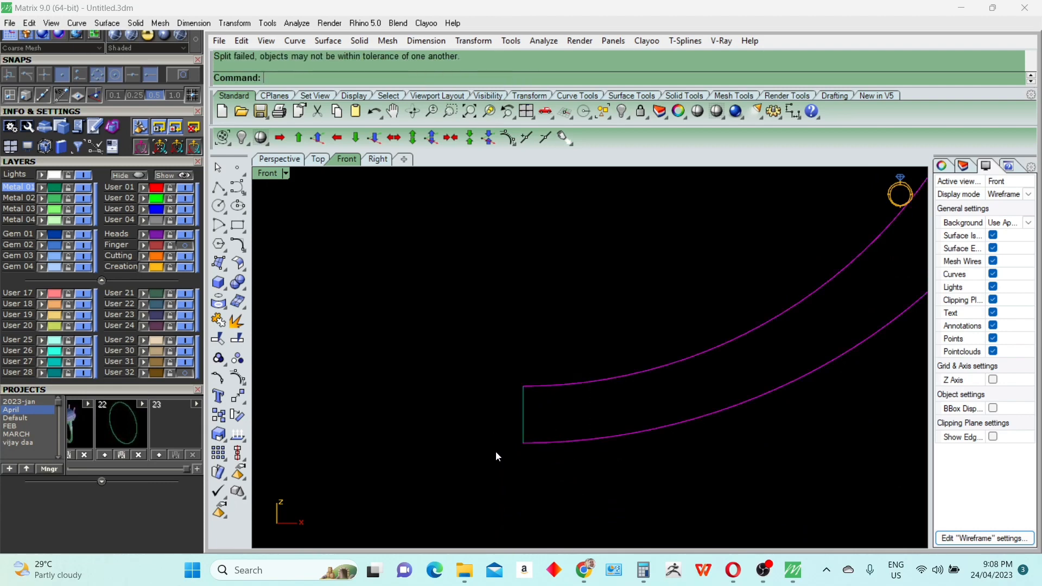
left_click_drag(490, 413, 546, 374)
scroll(529, 394, "up", 1)
key("Delete")
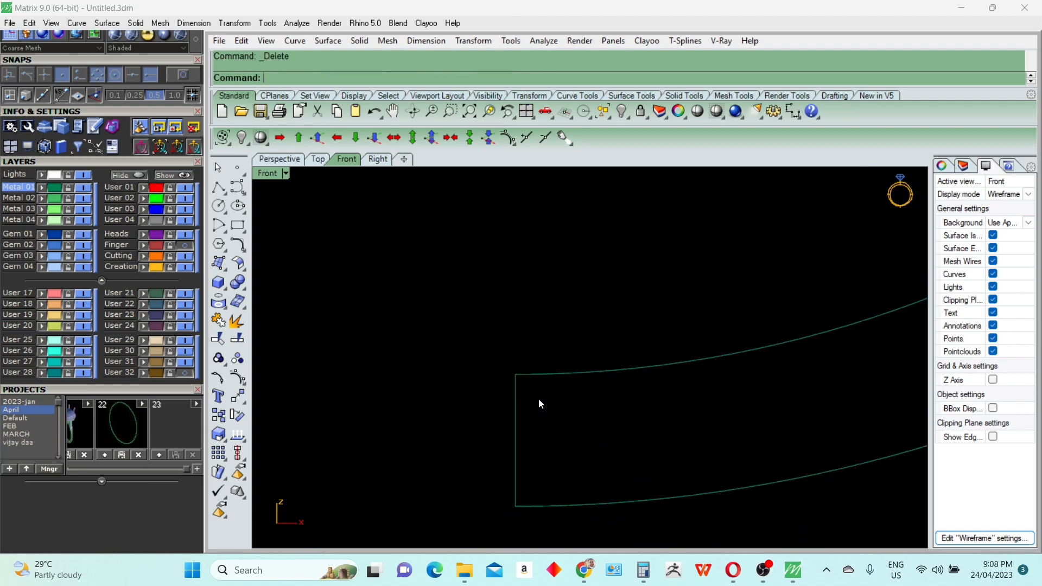
scroll(545, 401, "down", 1)
left_click_drag(506, 419, 503, 415)
scroll(503, 416, "up", 1)
key("Delete")
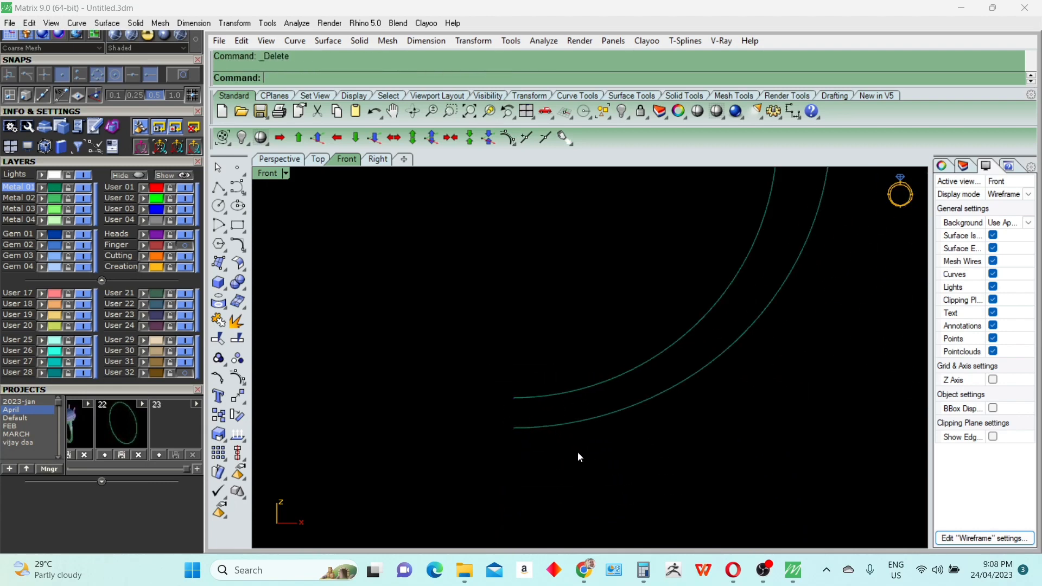
Mirror a copy of the half-shank curve across the vertical axis through the origin (0)
left_click(561, 378)
type("Mi")
key("Return")
type("0")
key("Return")
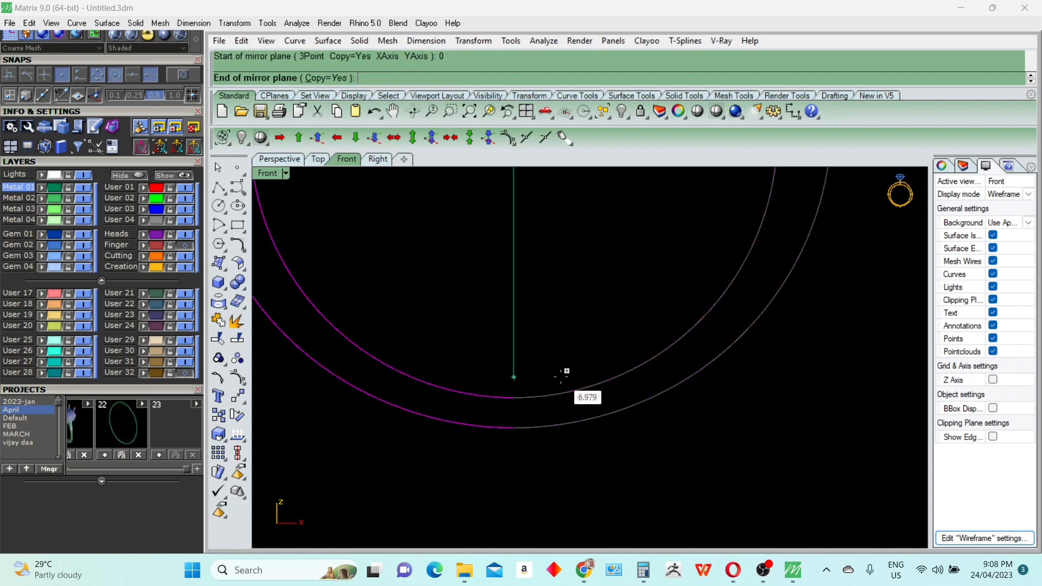
left_click(561, 378)
Join the two mirrored halves into one closed shank profile and delete the short horizontal line across the band's right side
left_click_drag(548, 370, 471, 471)
type("j")
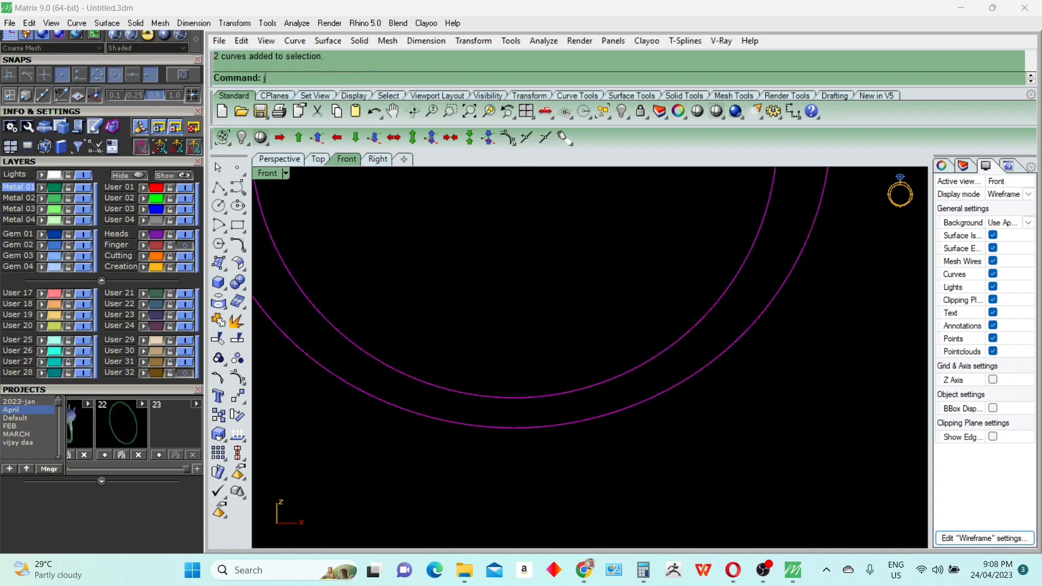
key("Return")
left_click(545, 427)
scroll(532, 441, "down", 4)
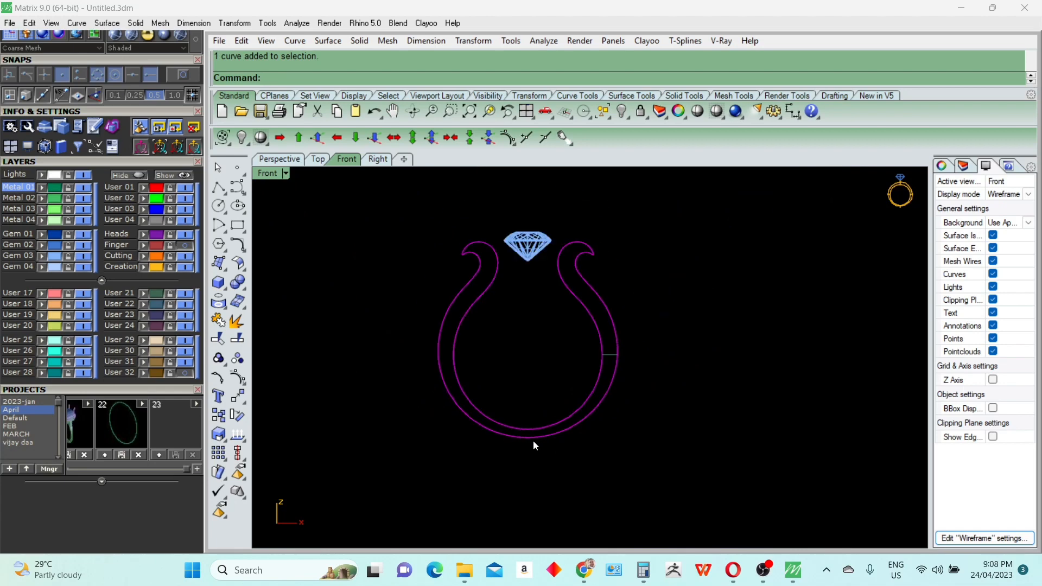
key("Escape")
key("Delete")
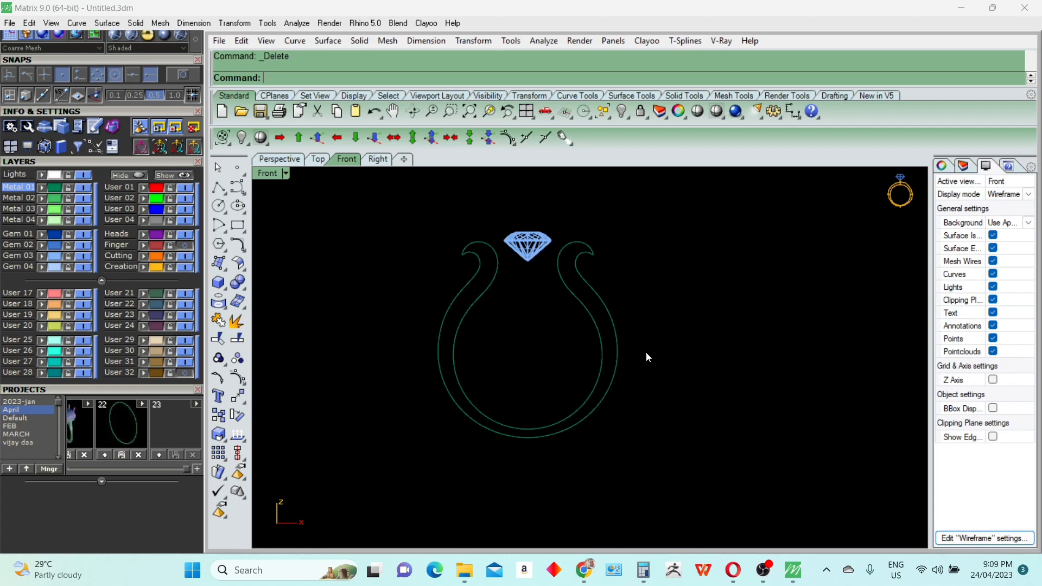
Select the closed shank profile and switch to the four-viewport layout
left_click(611, 321)
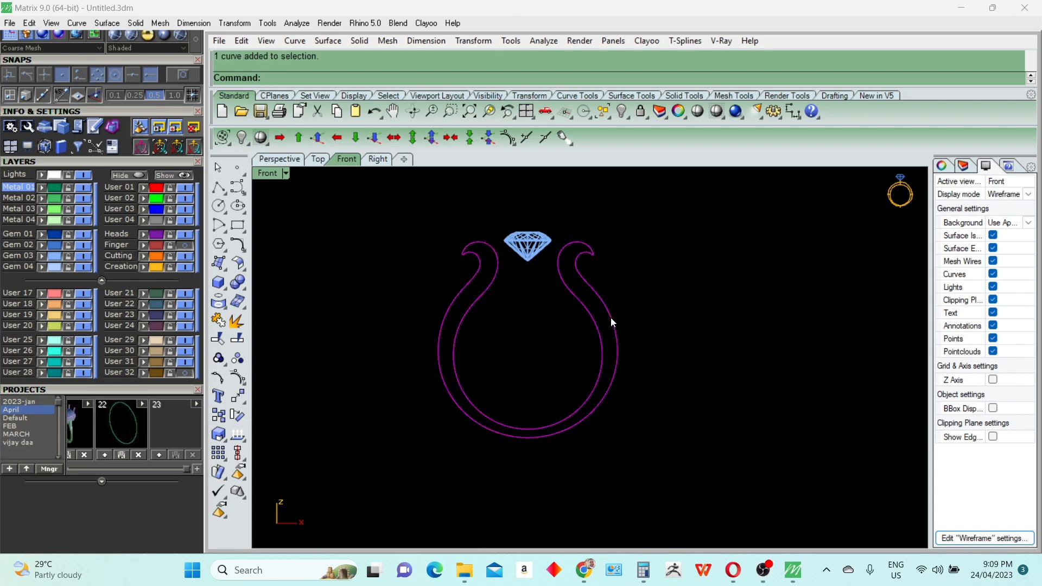
double_click(267, 174)
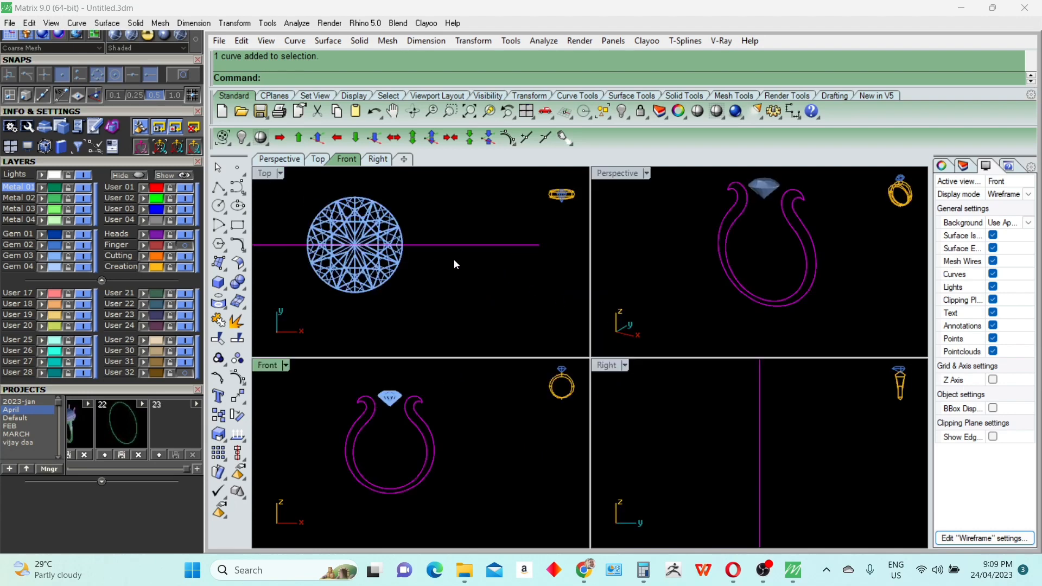
Extrude the closed shank profile to both sides by about 0.87 and maximize the perspective view
type("ex")
key("Return")
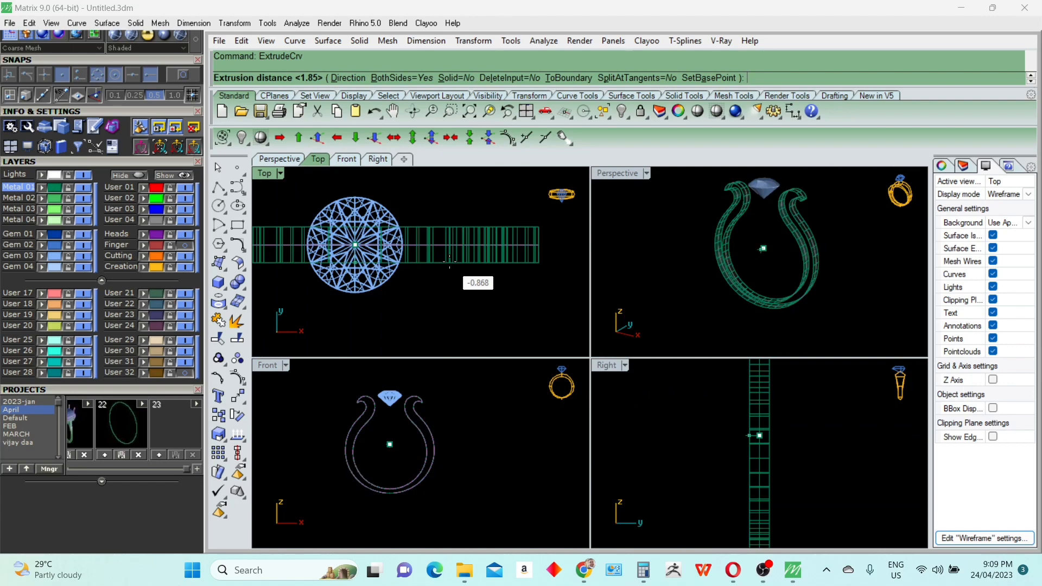
left_click(449, 262)
key("ctrl+F4")
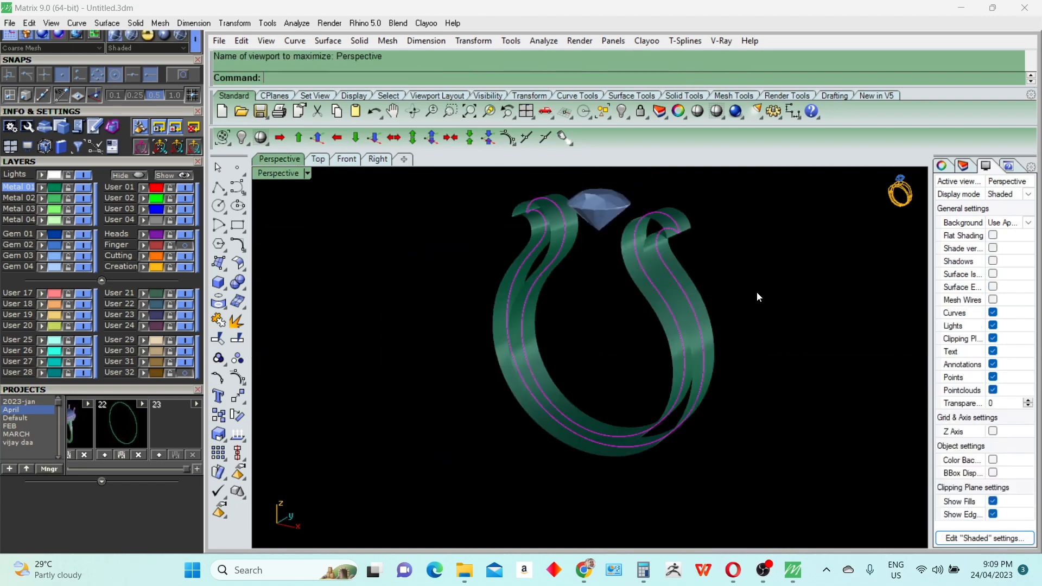
Show surface edges in the shaded view and cap the extruded band's open sides
left_click(757, 291)
left_click(693, 370)
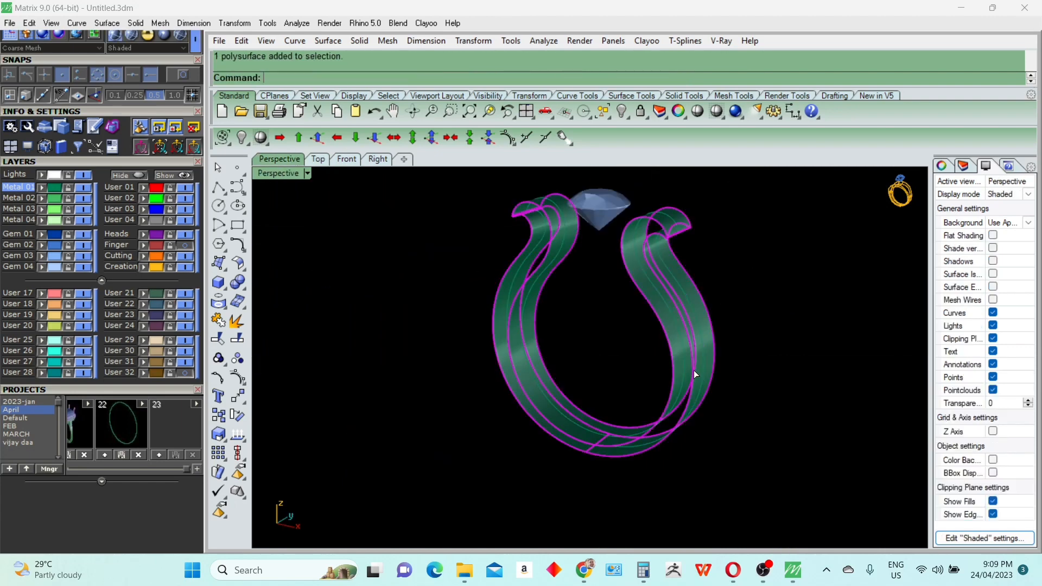
left_click(992, 287)
left_click(753, 366)
right_click_drag(753, 366, 665, 386)
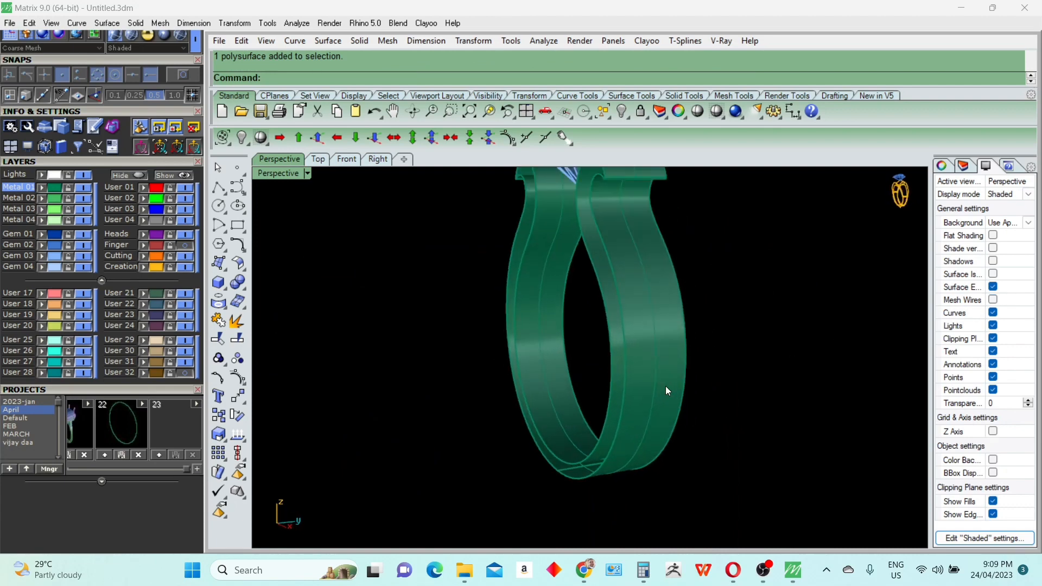
left_click(674, 380)
type("Cap")
key("Return")
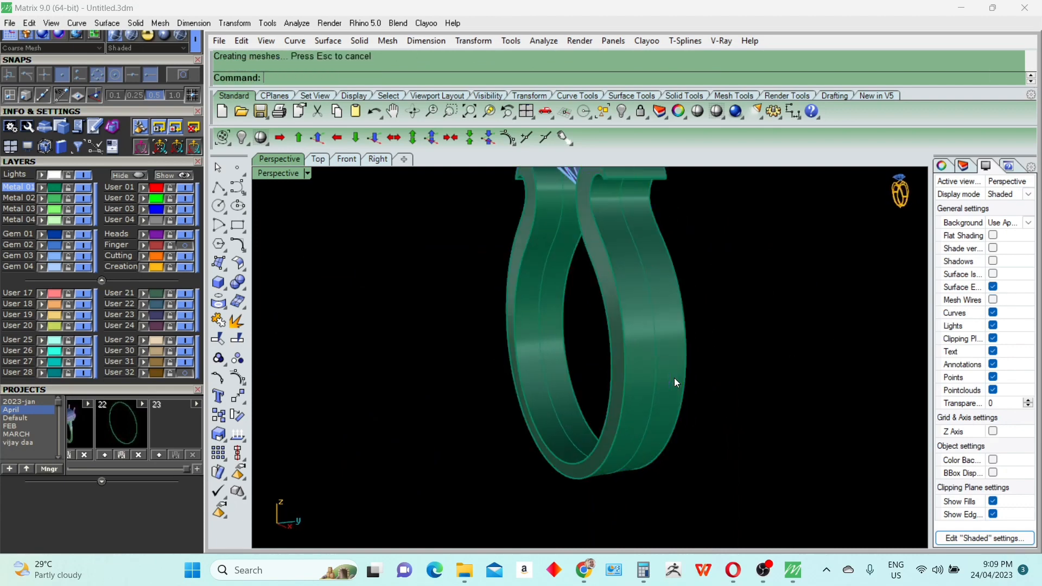
Examine the capped band's curled ends and rounded tips up close from several angles
right_click_drag(674, 378, 689, 413)
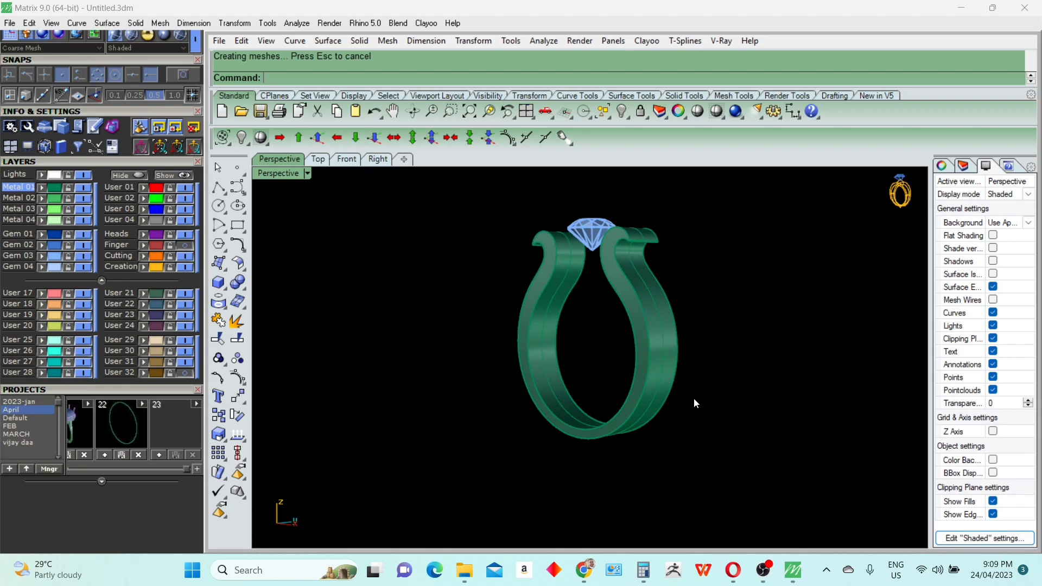
right_click_drag(693, 398, 666, 380)
scroll(650, 255, "up", 9)
right_click_drag(623, 278, 665, 298)
scroll(708, 230, "up", 6)
left_click(701, 238)
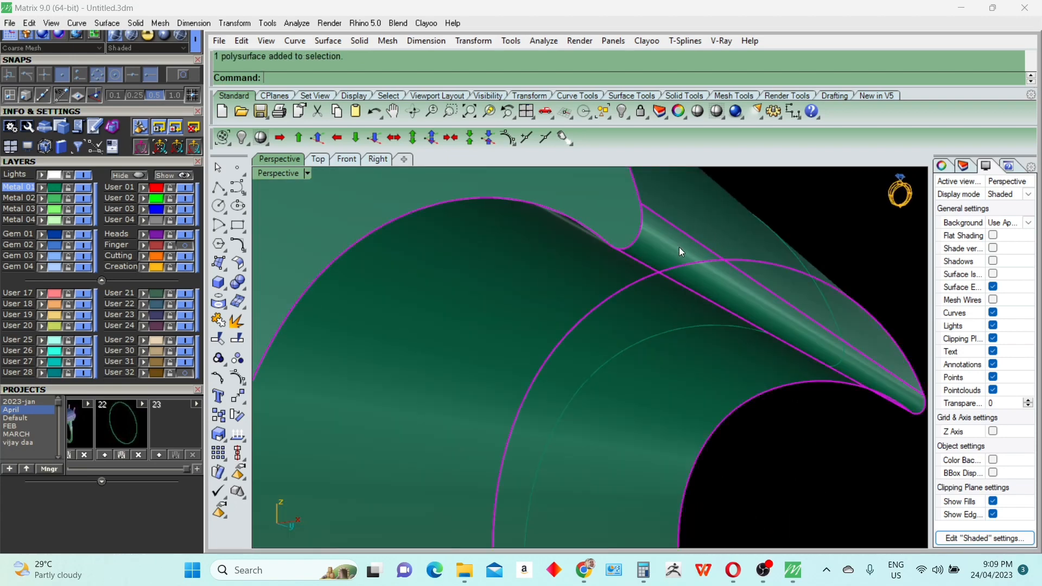
scroll(626, 282, "down", 8)
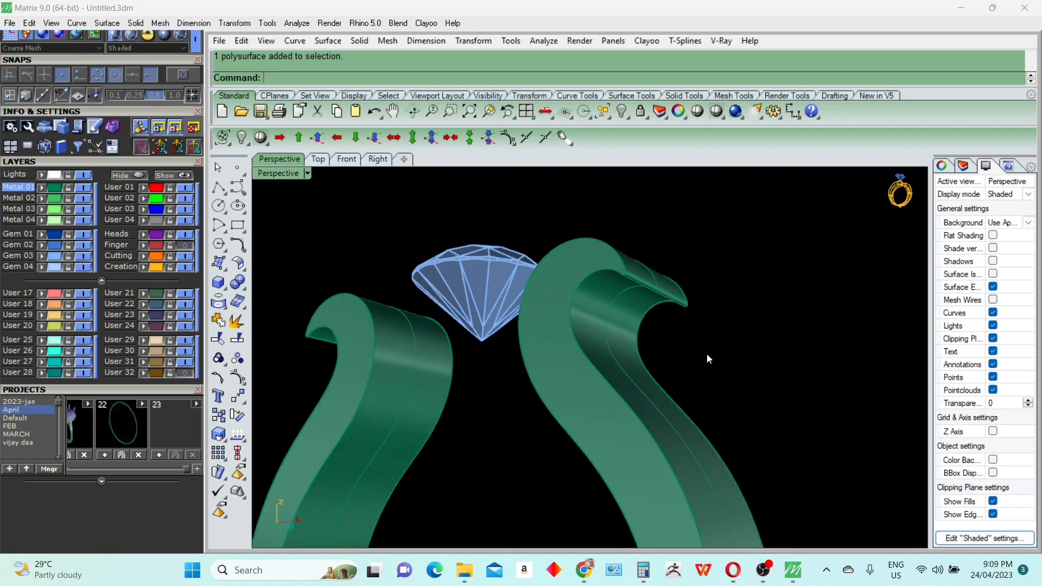
scroll(707, 354, "down", 8)
Select all curves, assign them to the Creation layer and hide that layer
type("scX")
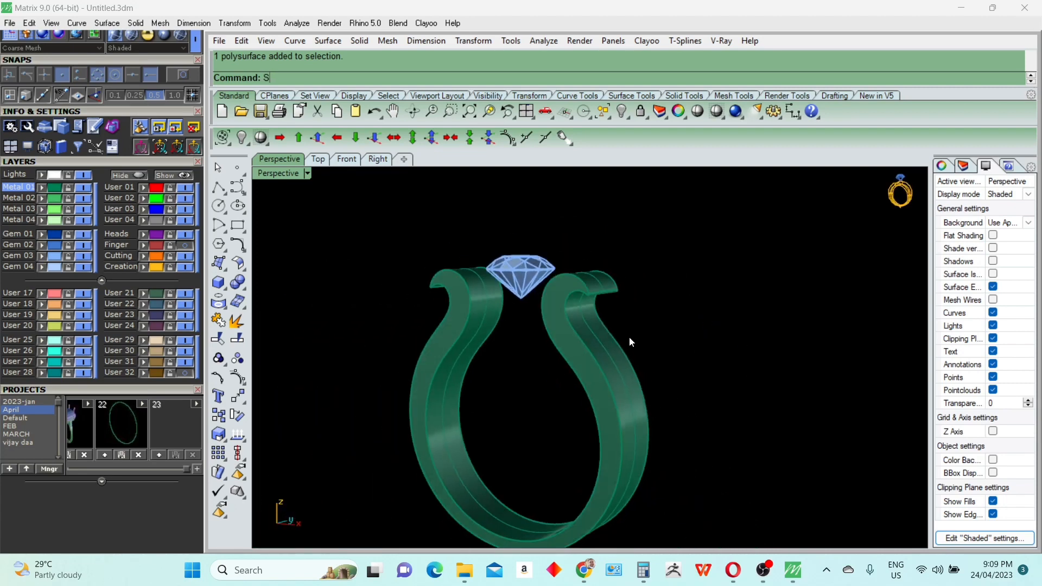
key("Return")
type("sc")
key("Return")
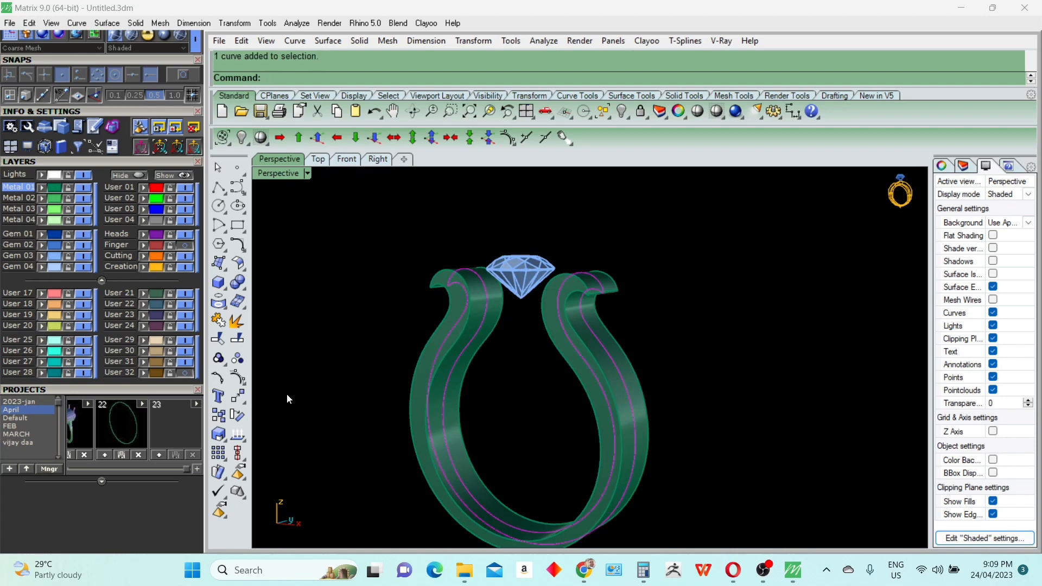
left_click(143, 269)
left_click(186, 267)
Extract a copy of the band's flat side face
right_click_drag(680, 357, 651, 358)
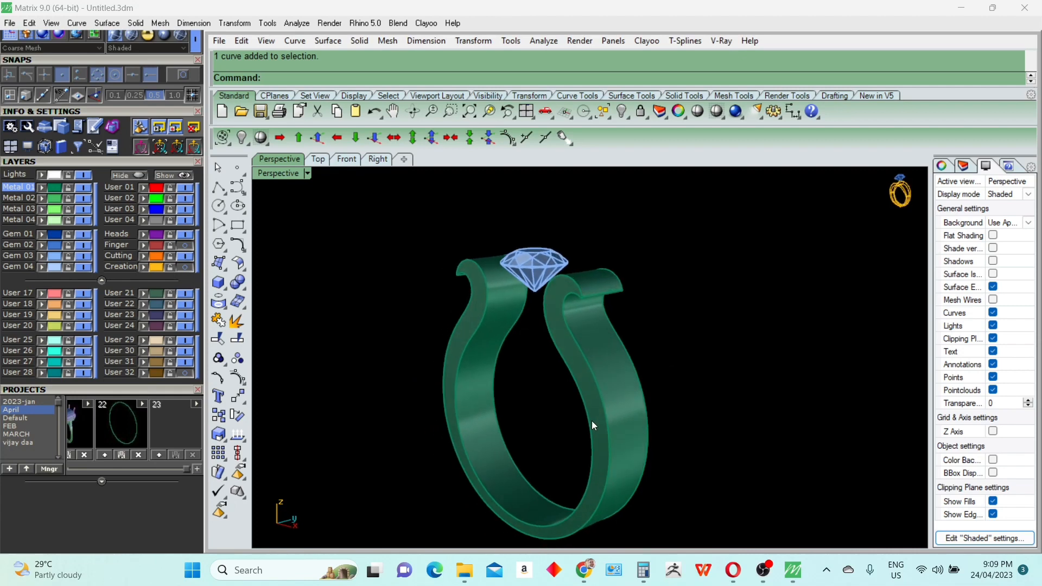
scroll(592, 421, "up", 4)
type("es")
key("Return")
left_click(598, 418)
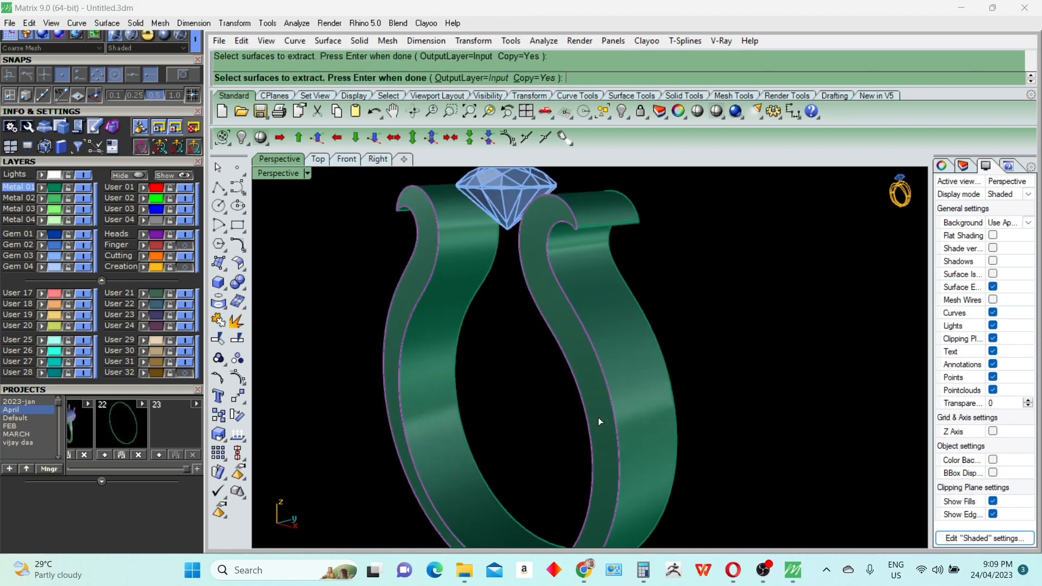
key("Return")
scroll(577, 370, "down", 3)
right_click_drag(660, 402, 652, 404)
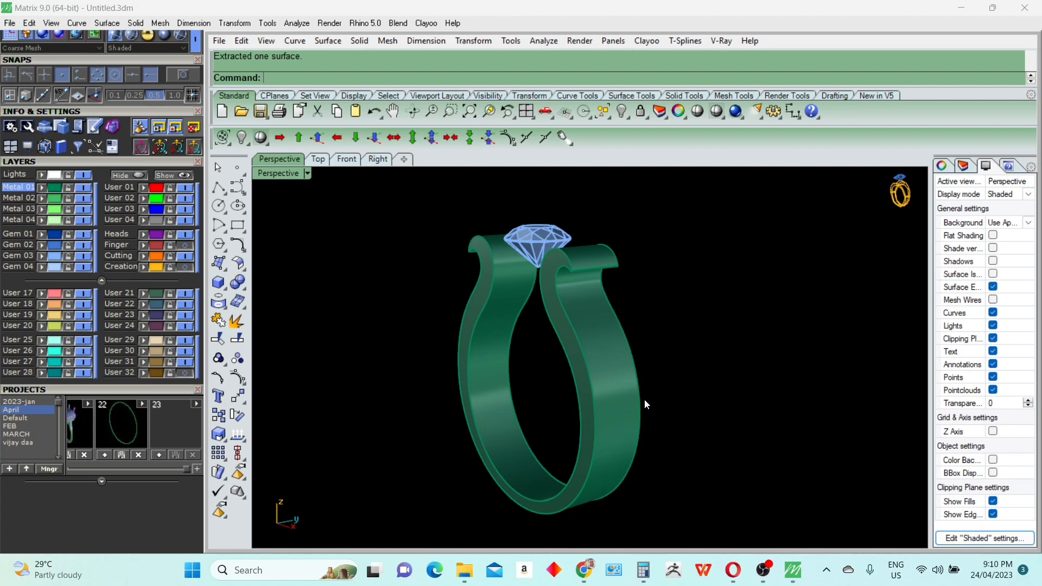
Offset the extracted side face into a solid at distance 0.55 with round corners, undoing the first result and repeating it with the direction flipped
scroll(602, 411, "up", 5)
left_click(586, 400)
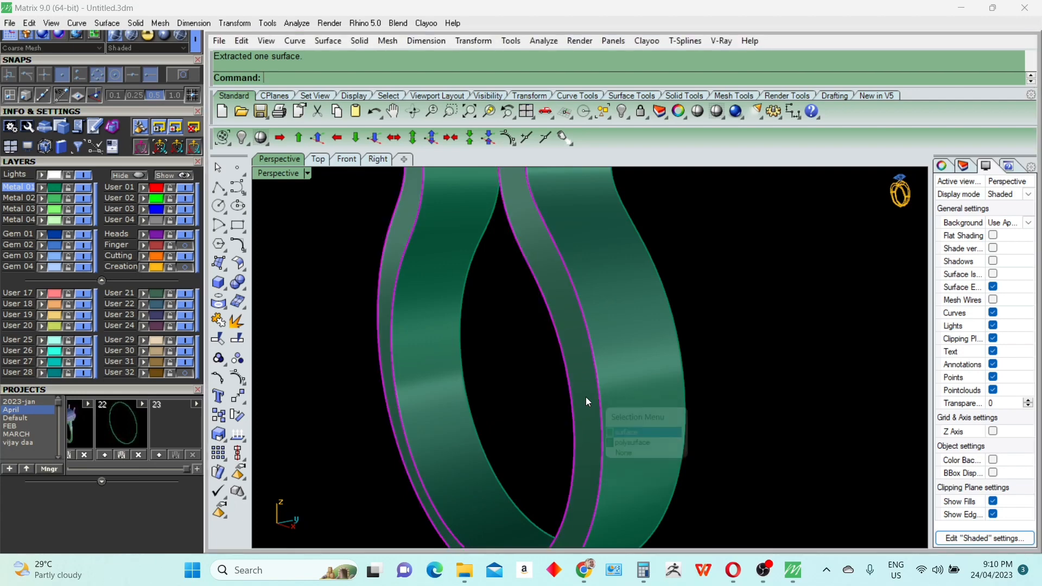
type("O")
key("Return")
type("F")
key("Return")
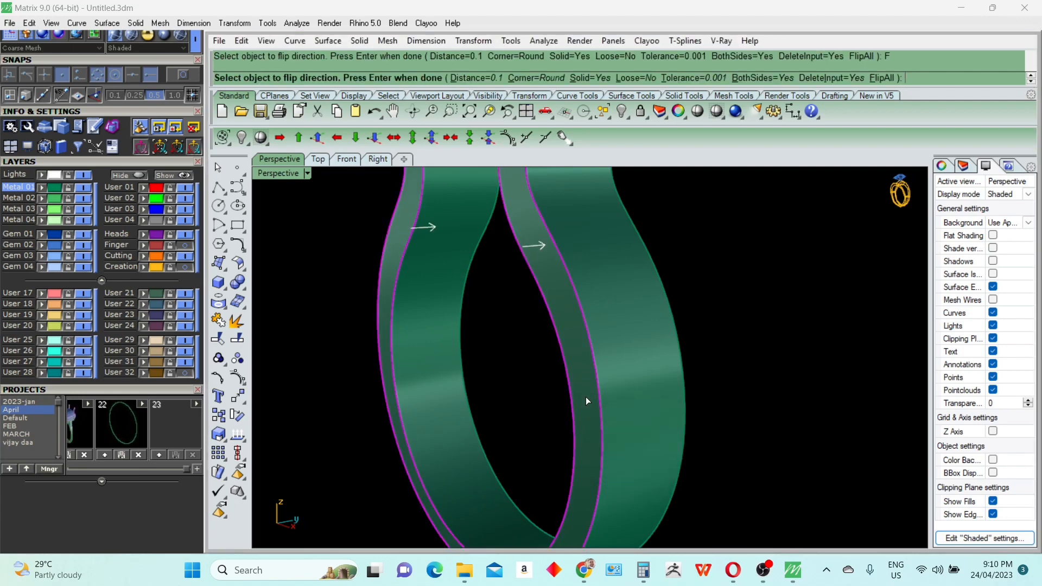
type(".55")
key("Return")
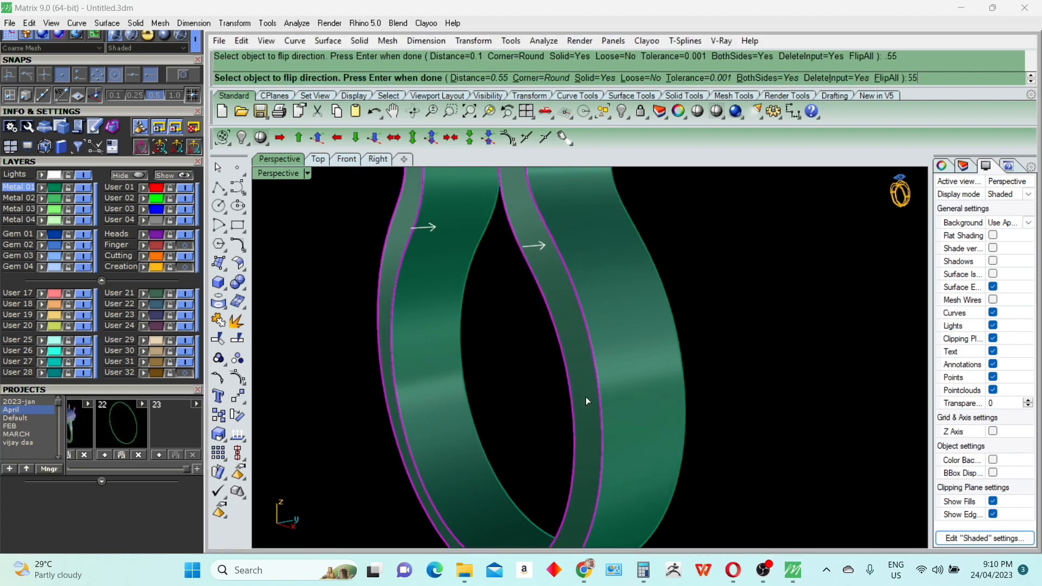
key("Return")
key("ctrl+z")
key("Return")
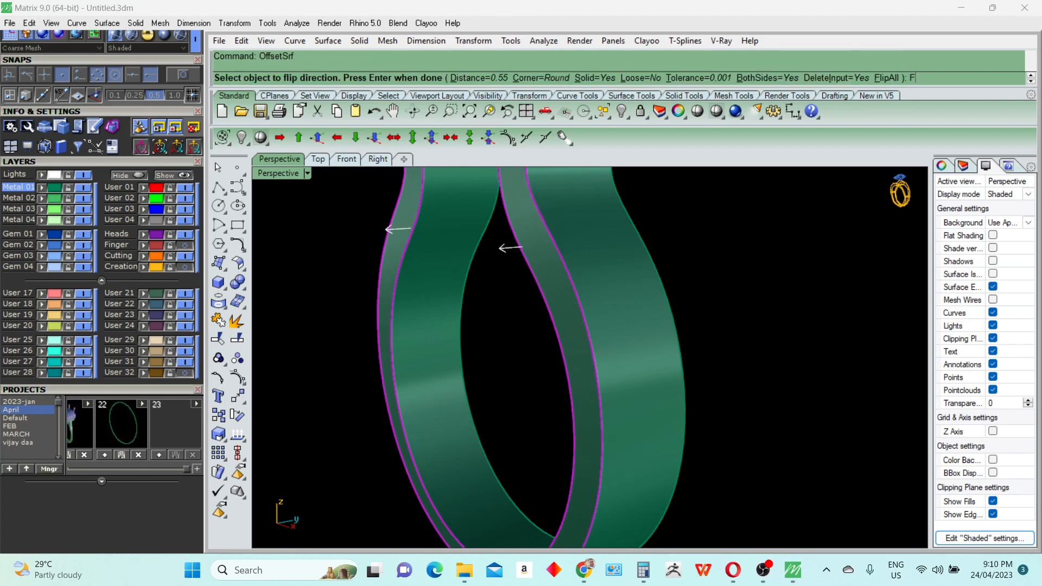
key("Return")
Mirror a copy of the offset side rim through the origin (0) onto the opposite side of the band
scroll(586, 401, "down", 6)
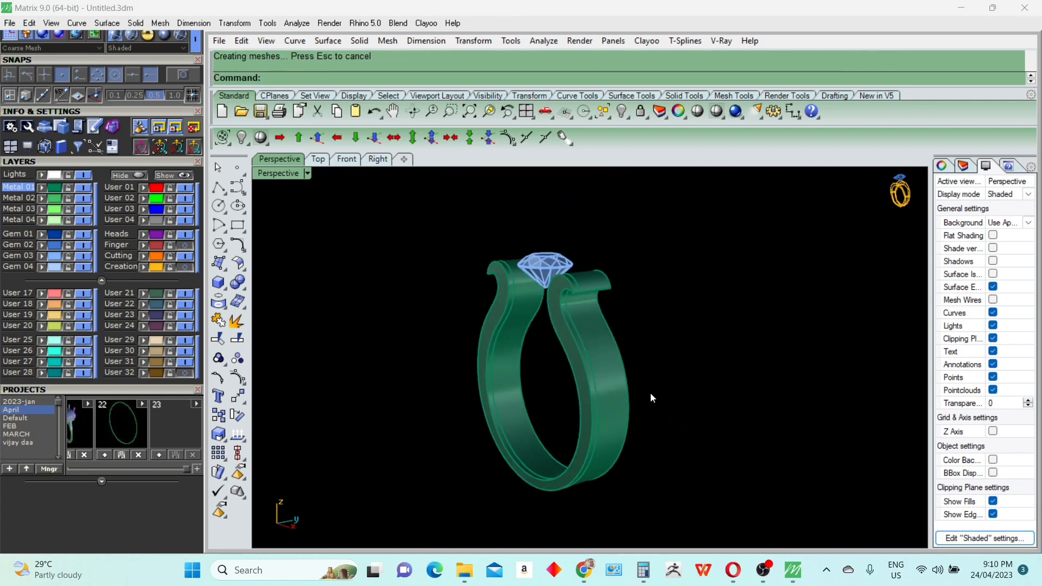
right_click_drag(650, 392, 597, 377)
scroll(569, 362, "up", 6)
left_click(559, 353)
left_click(548, 365)
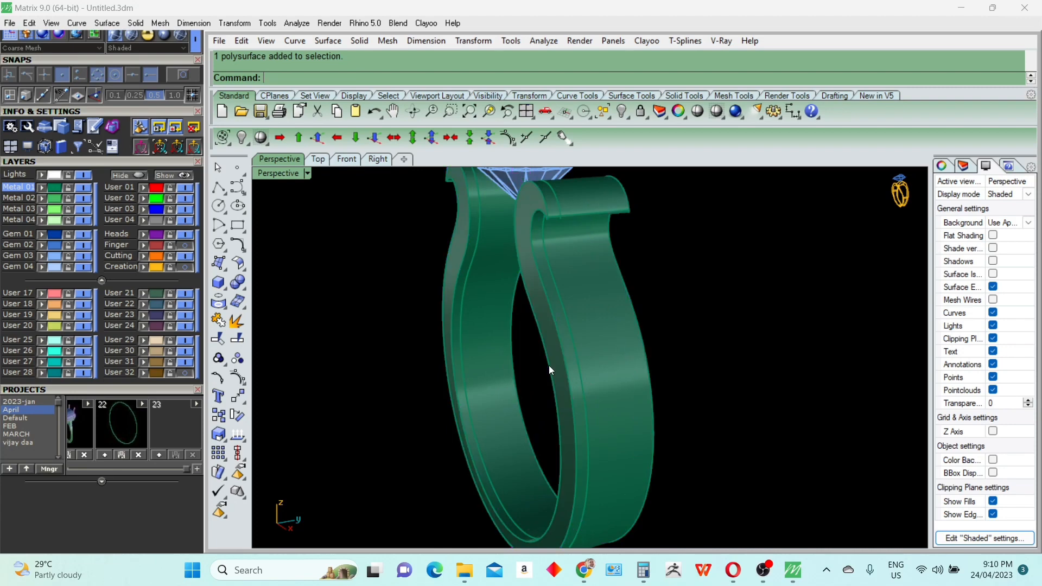
left_click(586, 397)
type("mirror")
key("Return")
type("0")
key("Return")
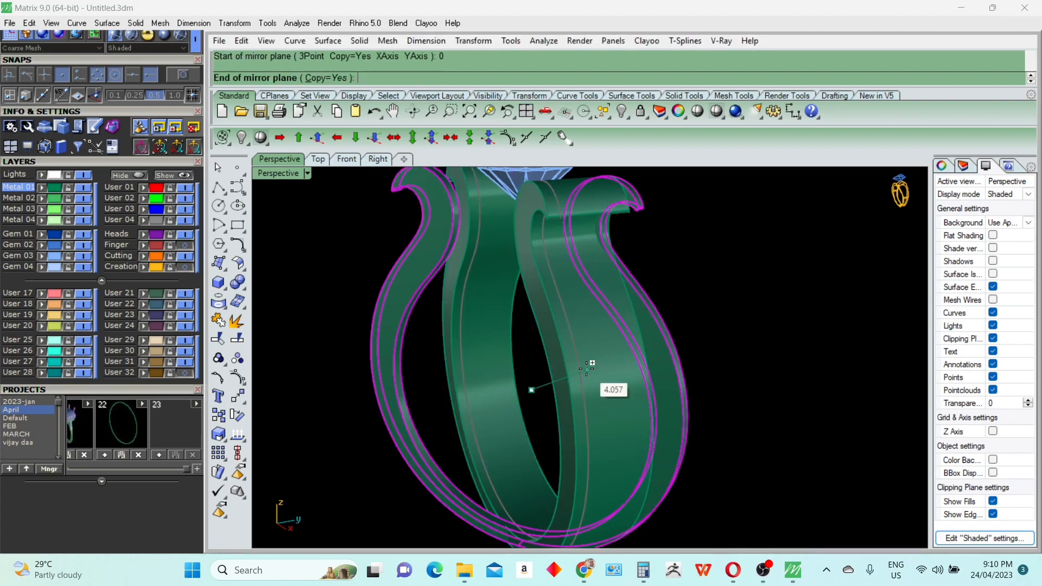
left_click(595, 470)
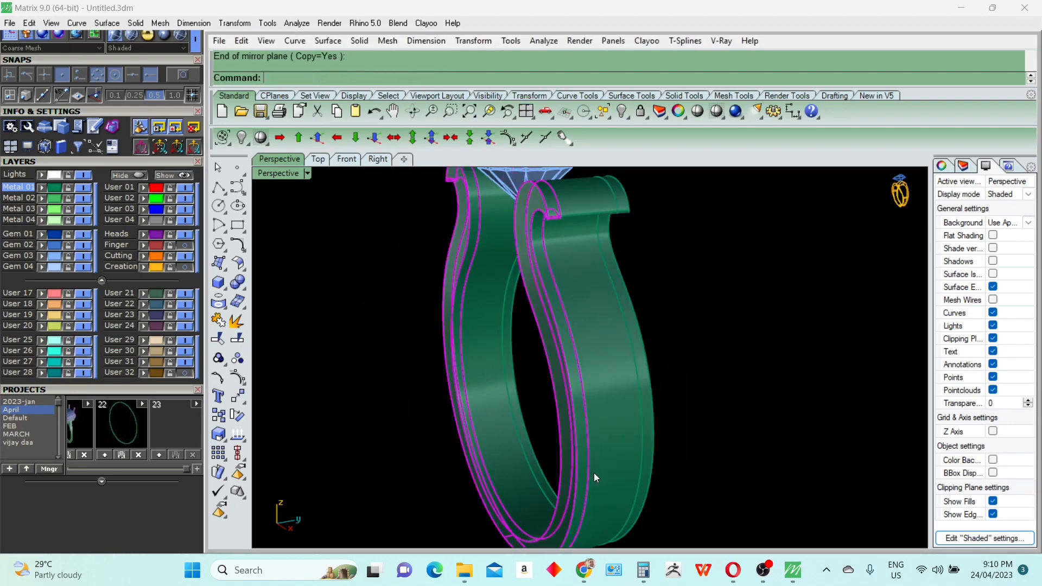
Extract a copy of the band's finger-side face that continues over the curls, and move the band solid out of sight to the User 02 layer
right_click_drag(594, 473, 685, 388)
scroll(599, 280, "up", 9)
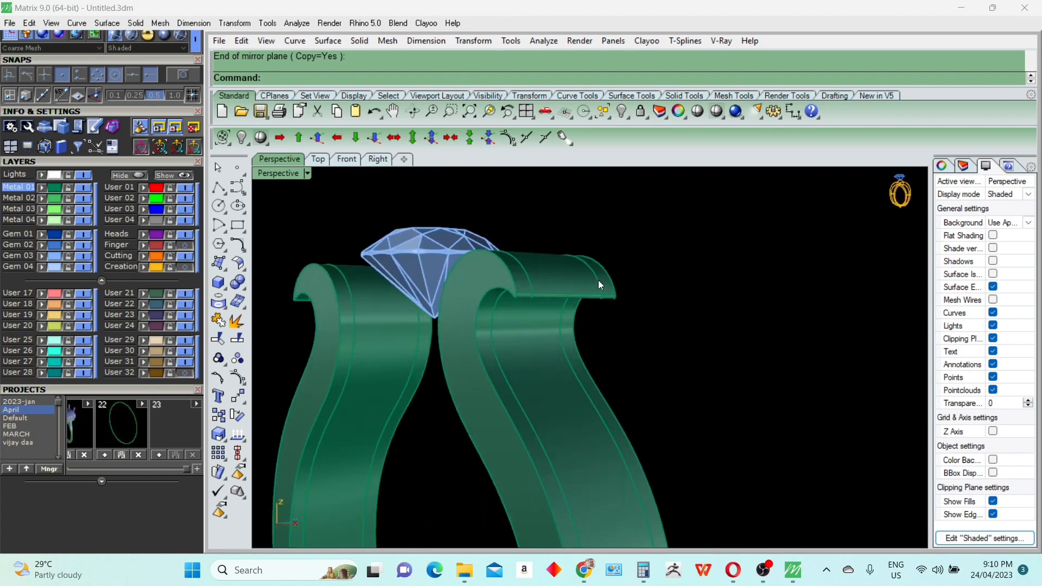
mouse_move(539, 389)
right_mouse_down()
mouse_move(607, 310)
mouse_move(536, 382)
right_mouse_up()
scroll(530, 287, "down", 4)
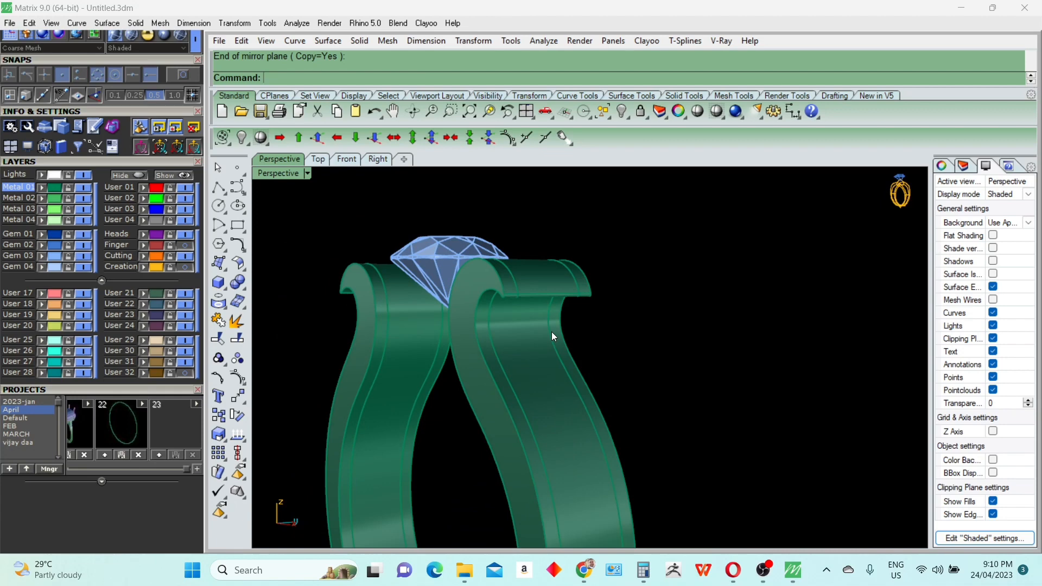
right_click_drag(551, 304, 509, 342)
scroll(549, 292, "up", 5)
type("e")
key("Return")
left_click(526, 288)
right_click(526, 287)
left_click(509, 342)
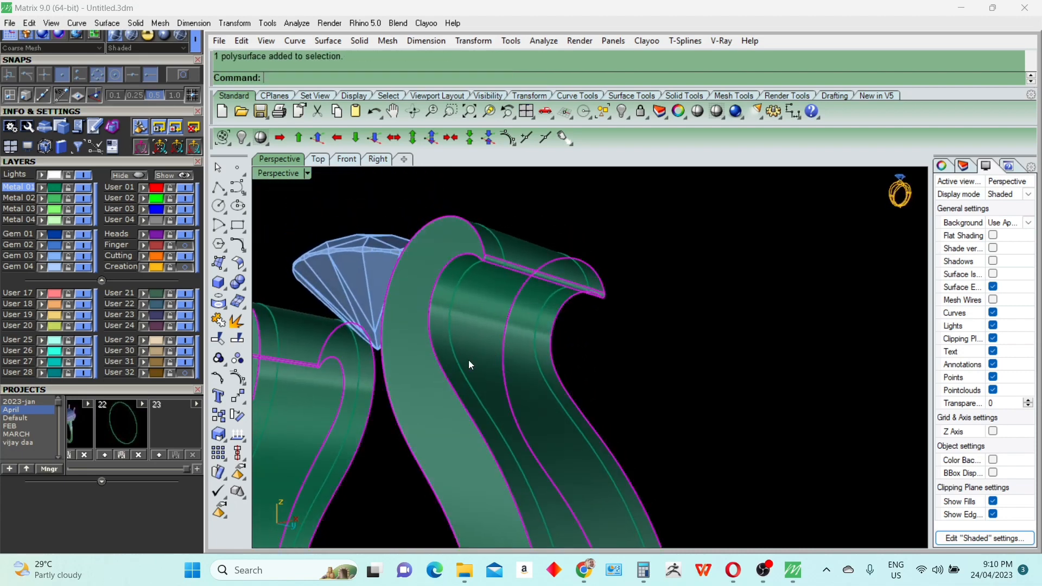
left_click(143, 201)
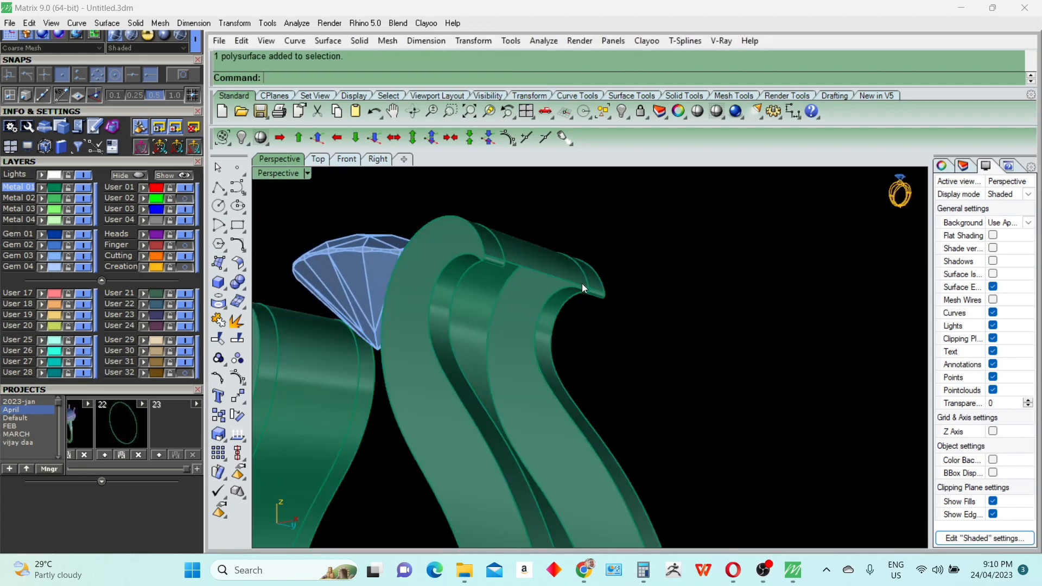
Offset the extracted finger-side face into a one-sided solid strip at distance 0.55 with the direction flipped
right_click_drag(581, 284, 544, 301)
left_click(541, 299)
scroll(540, 300, "up", 2)
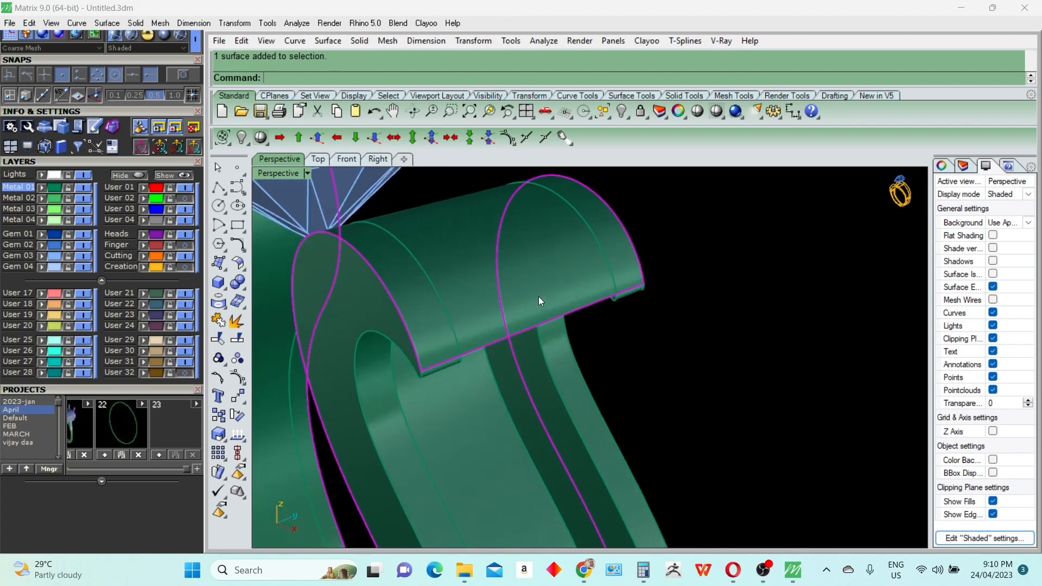
type("OF")
key("Return")
type("F")
key("Return")
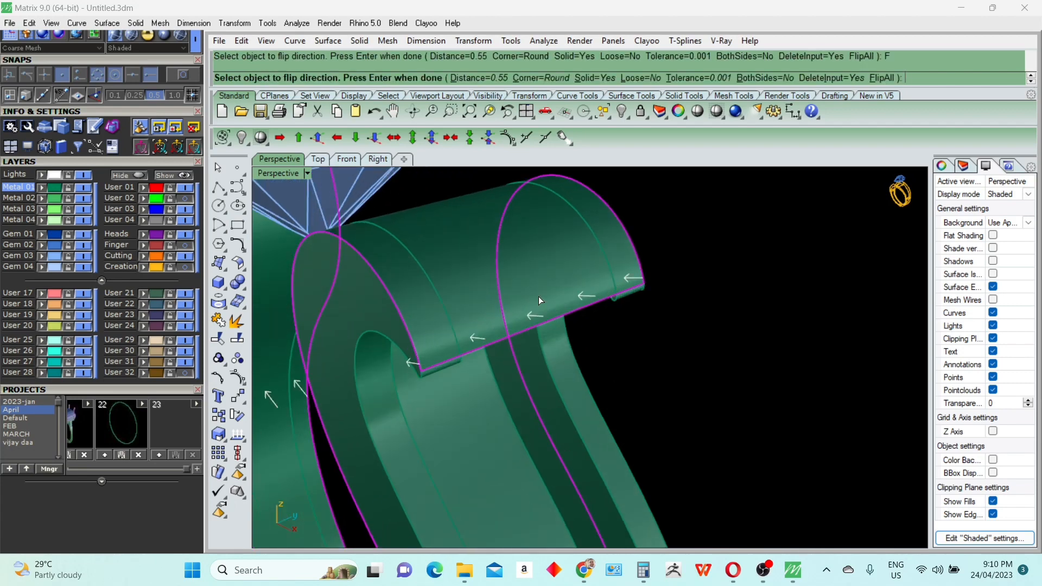
right_click_drag(529, 329, 545, 262)
key("Return")
scroll(523, 240, "up", 2)
left_click(523, 240)
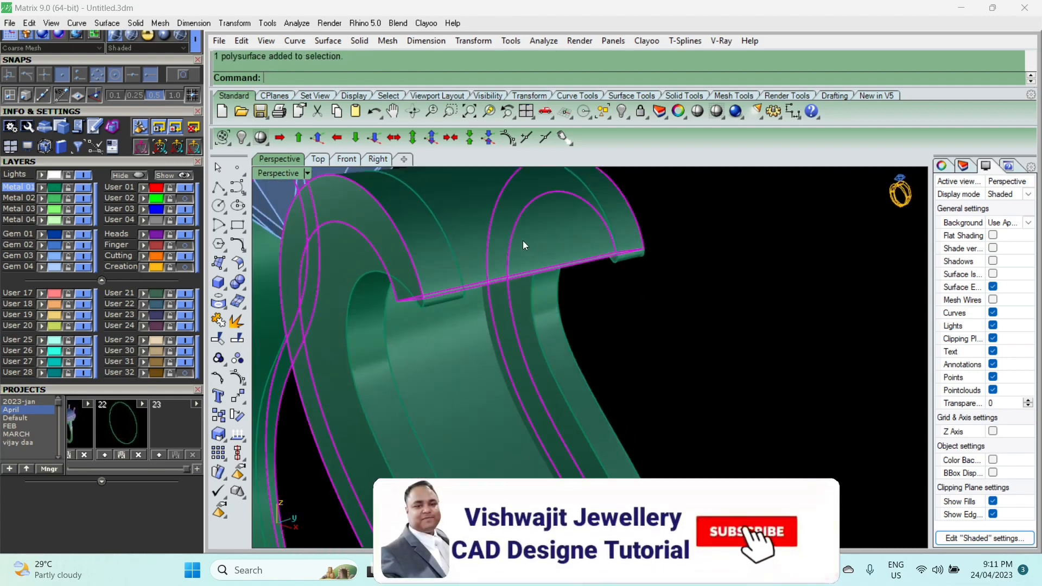
Turn on the gumball and scale the finger-side strip slightly narrower across the band's width
scroll(522, 240, "down", 2)
scroll(522, 240, "down", 3)
right_click_drag(581, 363, 301, 290)
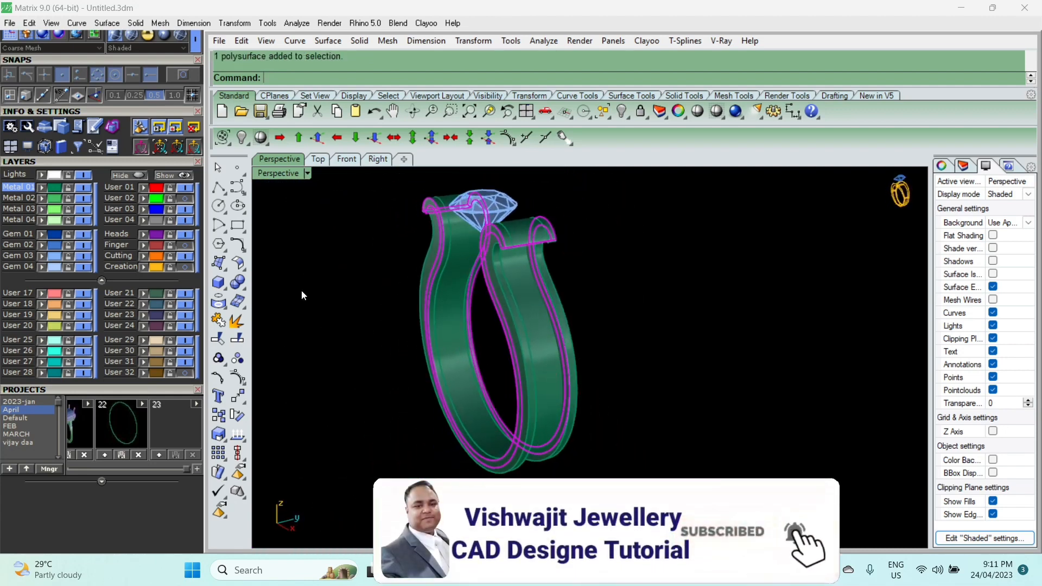
left_click(195, 148)
scroll(477, 345, "up", 3)
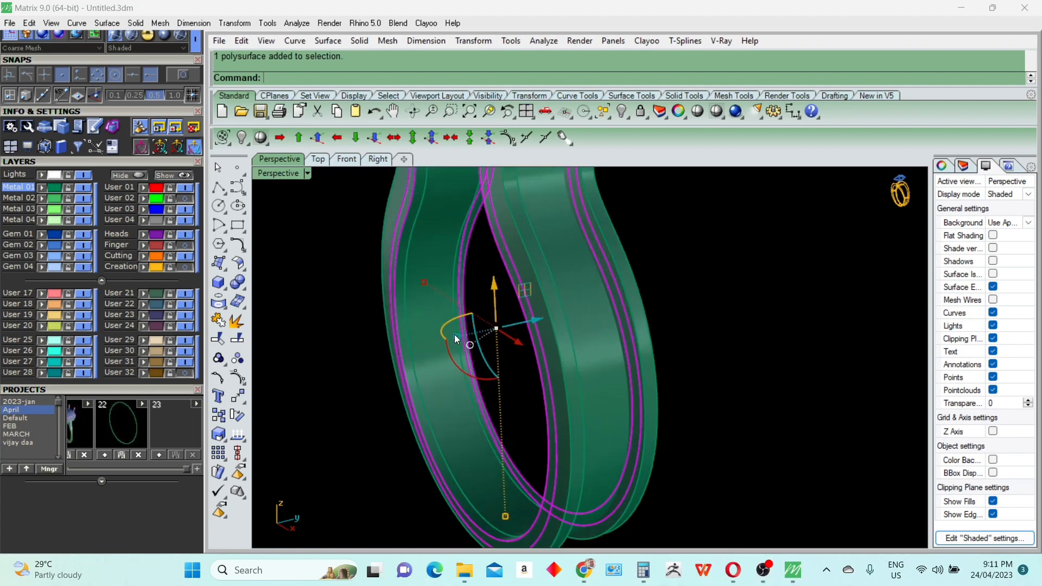
left_click_drag(454, 334, 460, 334)
key("Escape")
right_click_drag(659, 382, 341, 190)
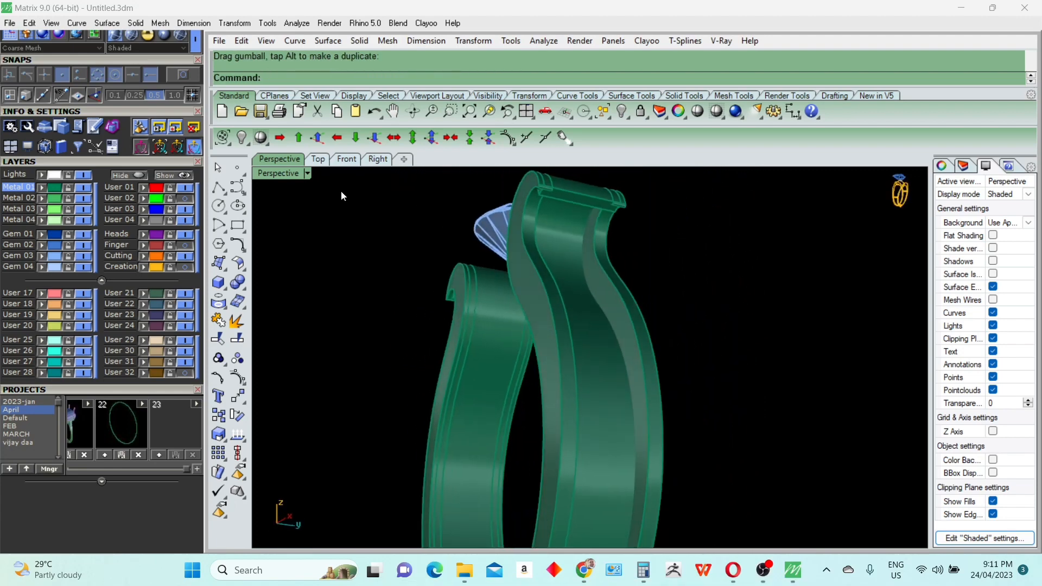
Duplicate the edge along the outer side of the curl and the finger hole in the maximized front view
double_click(281, 173)
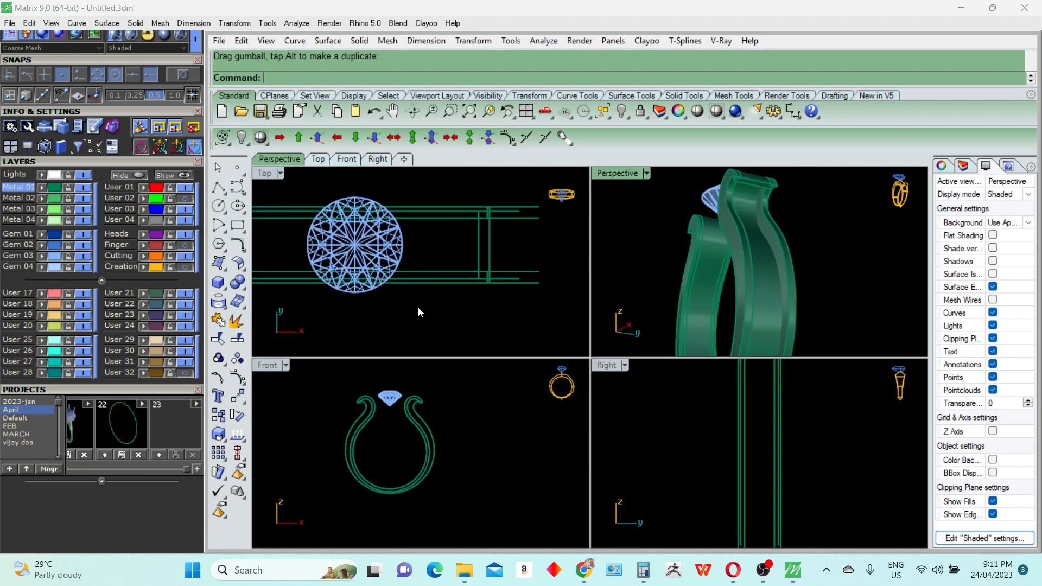
double_click(260, 365)
scroll(532, 267, "up", 6)
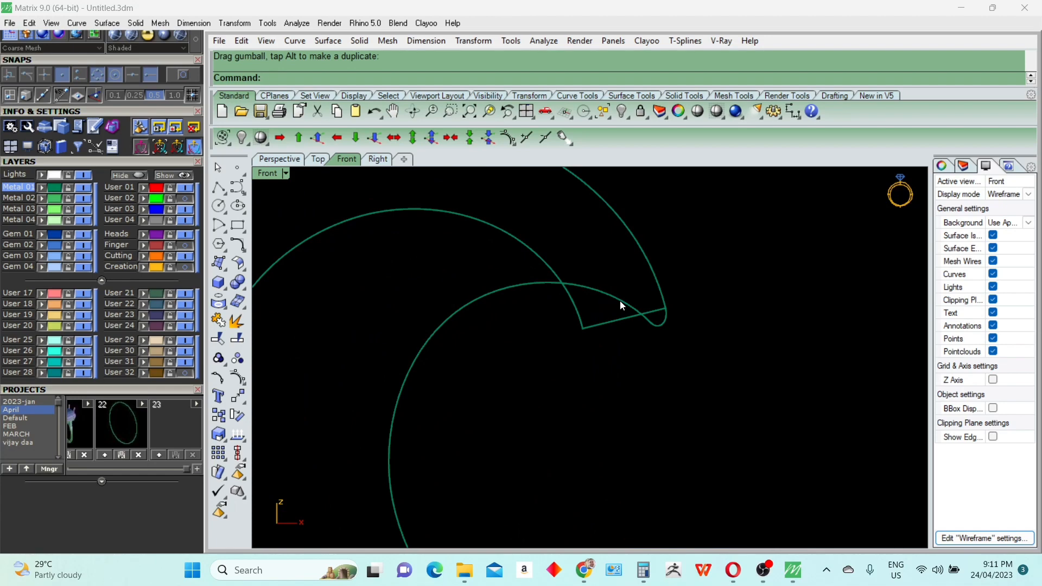
type("DupEdge")
key("Return")
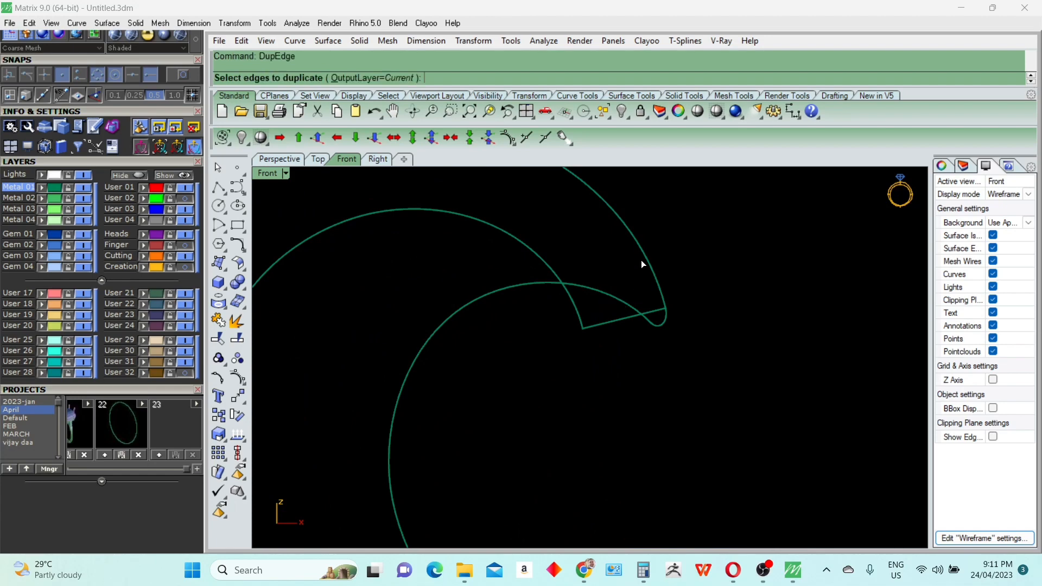
left_click(640, 260)
left_click(681, 262)
scroll(679, 261, "down", 6)
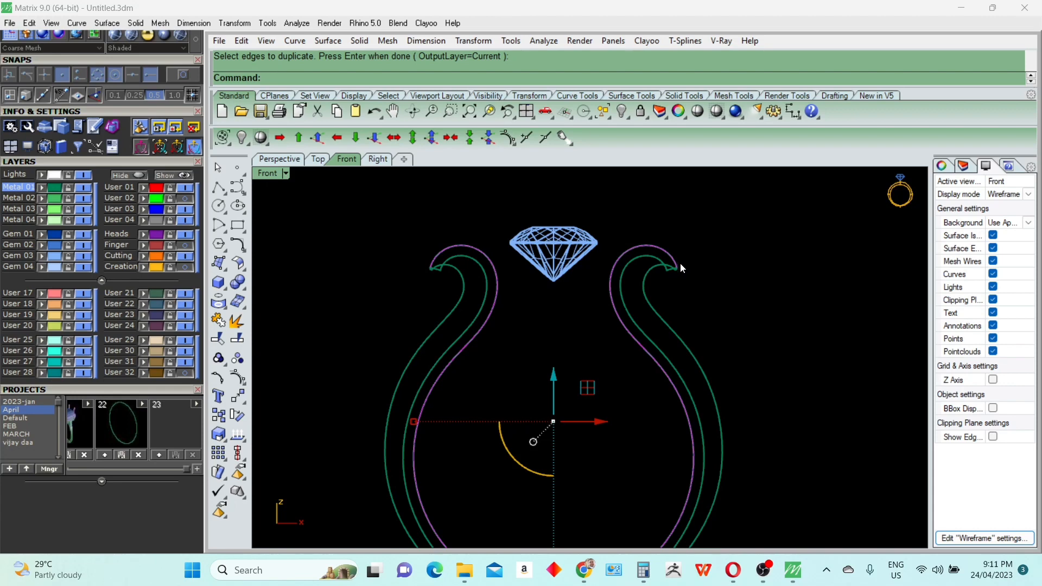
Try to offset the duplicated edge curve by 0.3 at the right curl's tip, and delete the curve
scroll(679, 263, "up", 6)
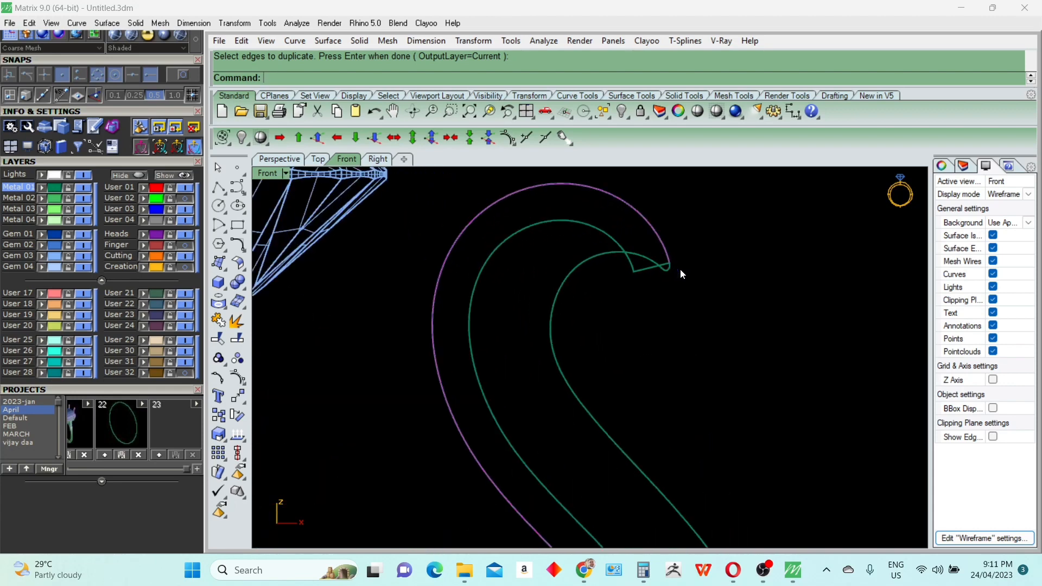
type("Offset")
key("Return")
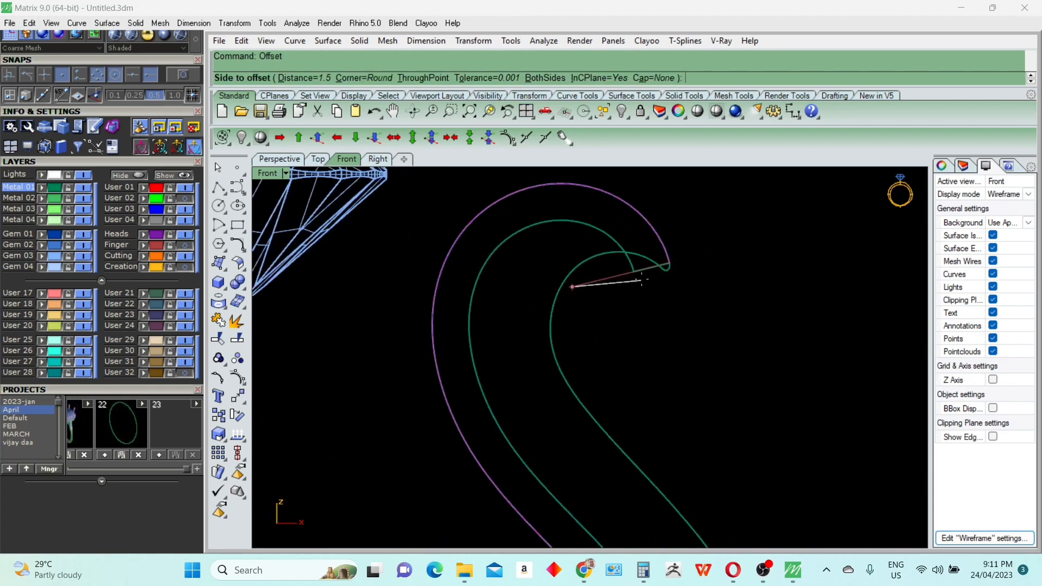
type(".3")
key("Return")
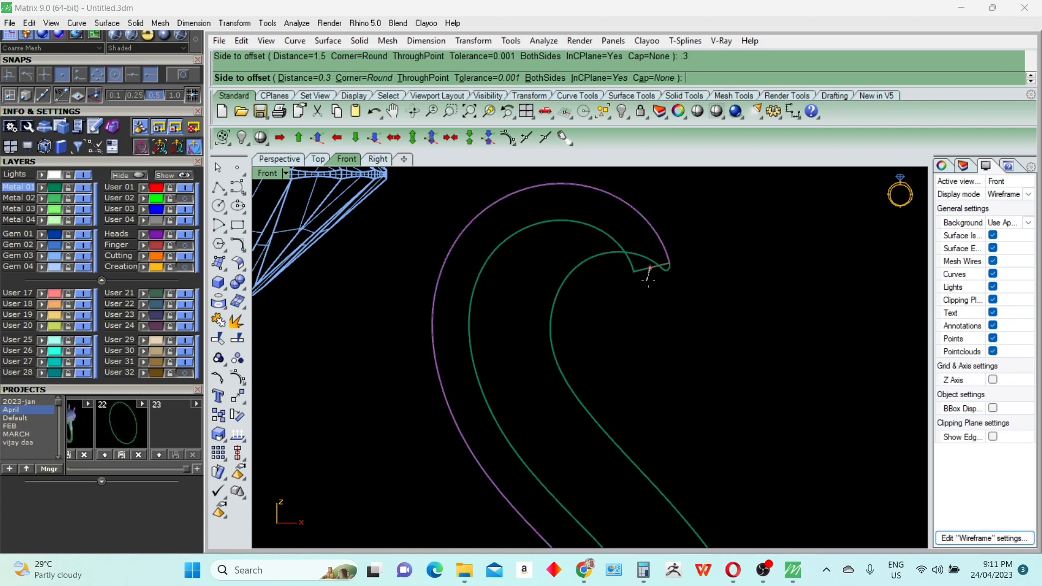
scroll(659, 273, "up", 2)
scroll(659, 273, "up", 2)
left_click(661, 274)
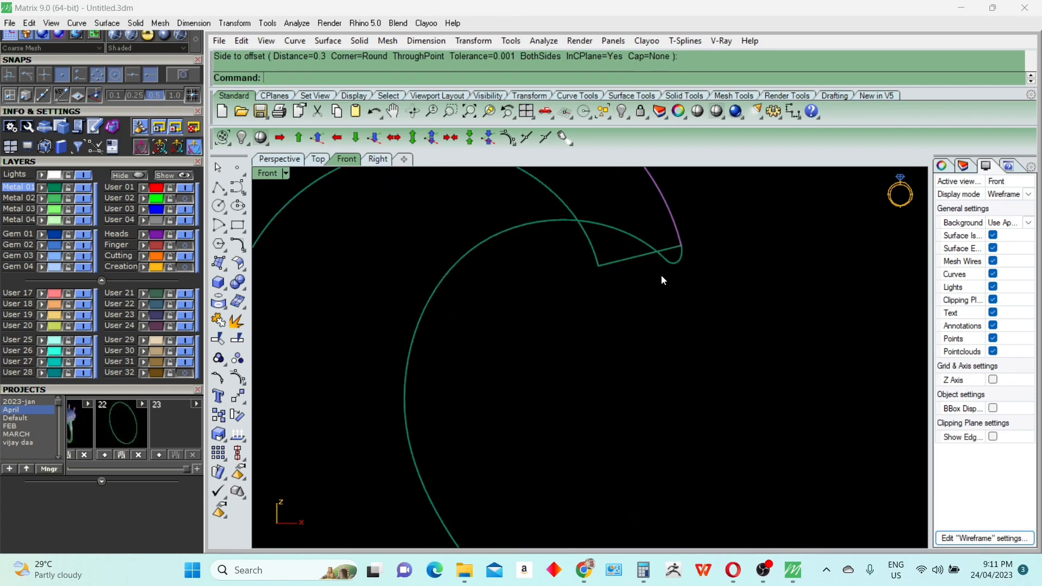
key("Delete")
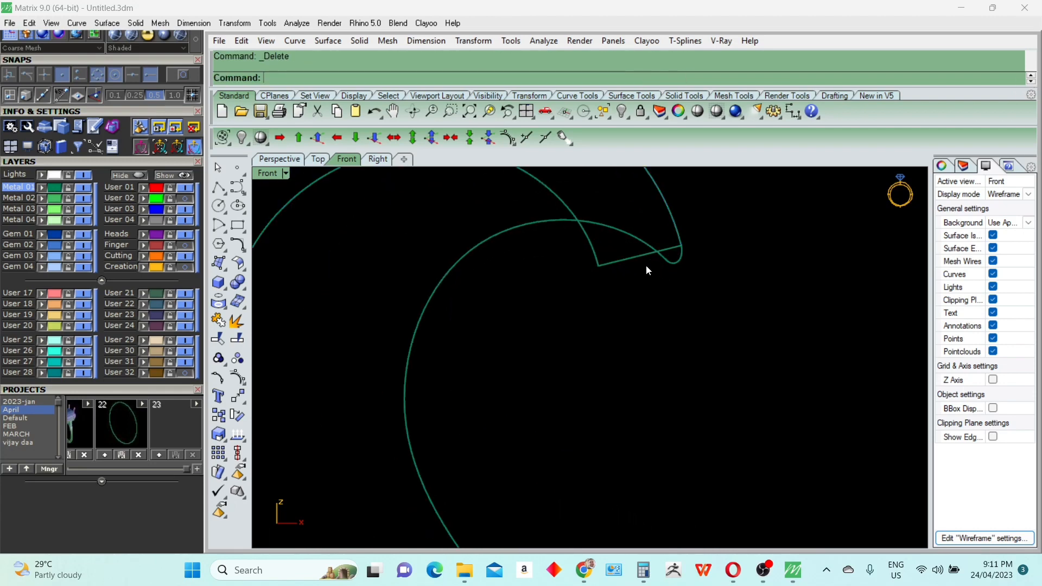
Duplicate the band's outer edge that runs around the inside of the right curl
type("de")
key("Return")
left_click(545, 224)
key("Return")
key("Return")
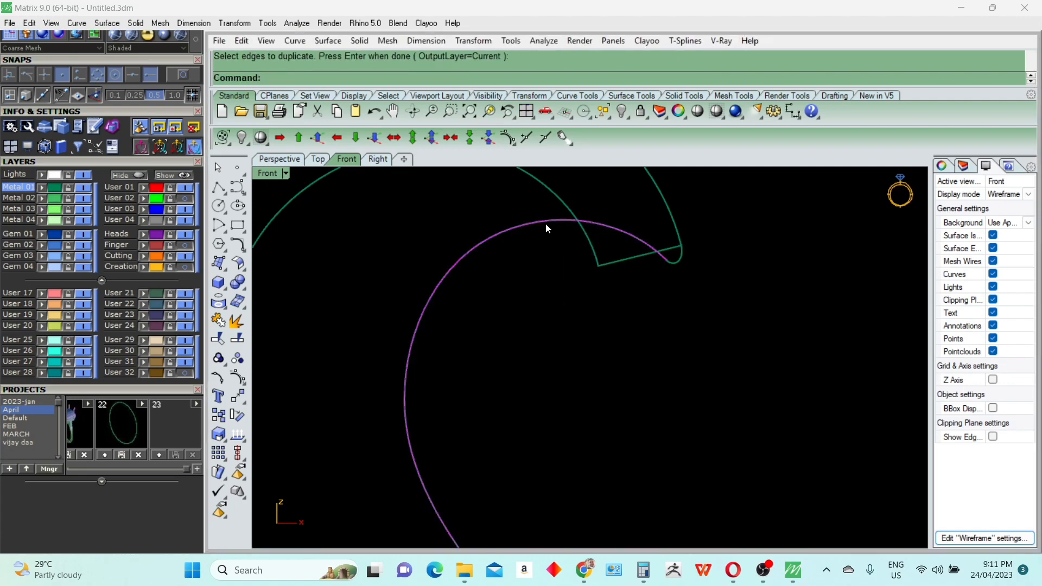
Wire cut the finger-side strip with the duplicated edge, inverting the cut to remove the piece projecting past the right curl
type("O")
key("BackSpace")
scroll(579, 255, "down", 2)
type("W")
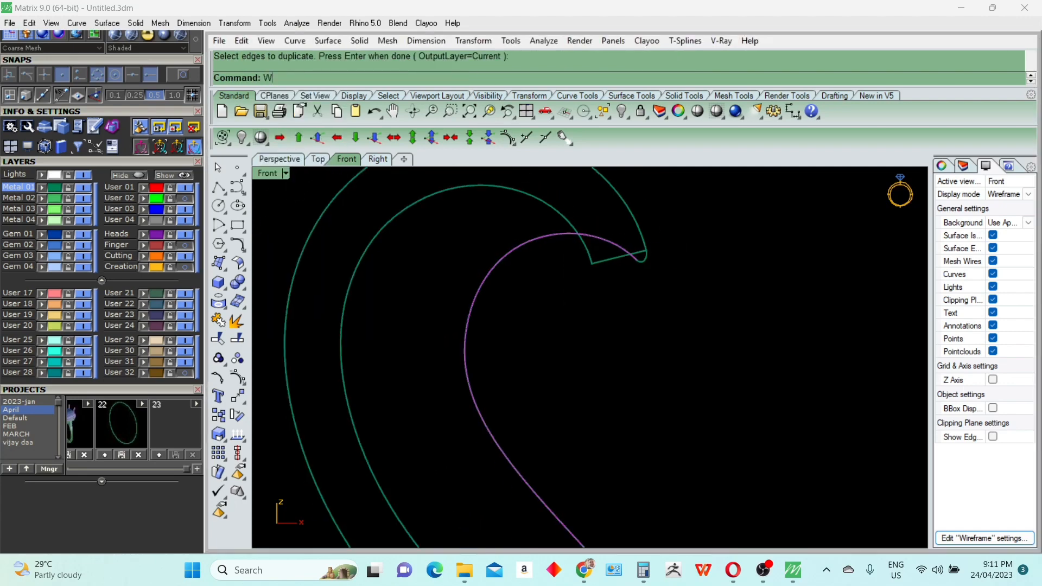
key("Return")
scroll(594, 270, "up", 3)
left_click(591, 264)
scroll(587, 255, "down", 12)
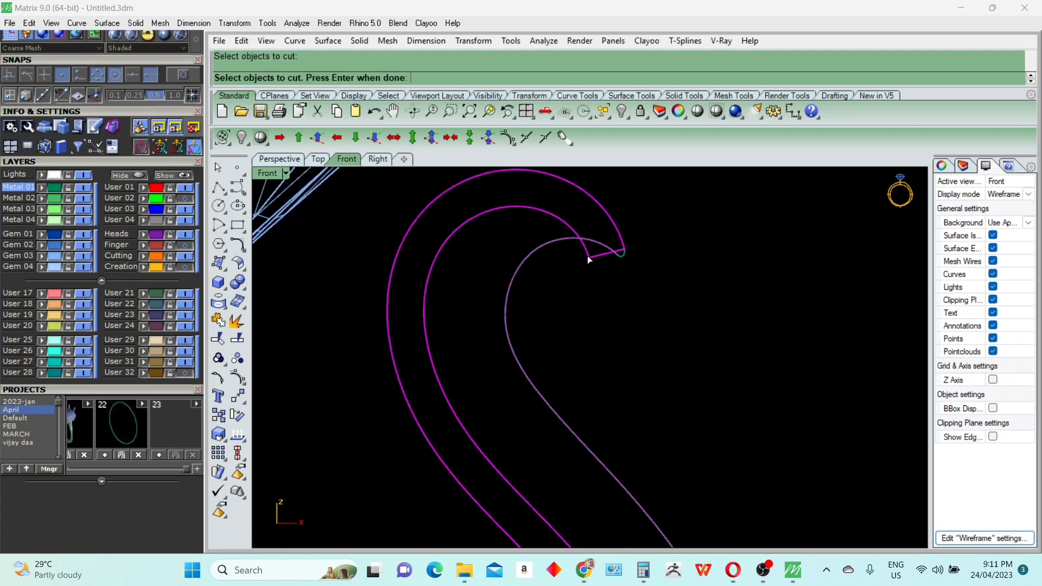
key("Return")
key("Return")
scroll(589, 258, "up", 6)
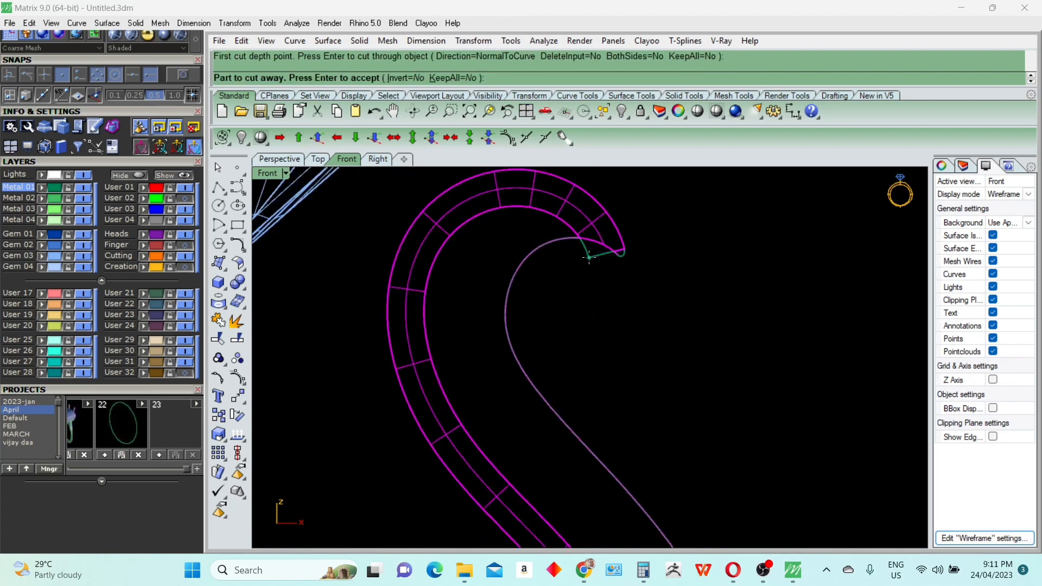
type("I")
key("Return")
scroll(590, 258, "down", 6)
key("Return")
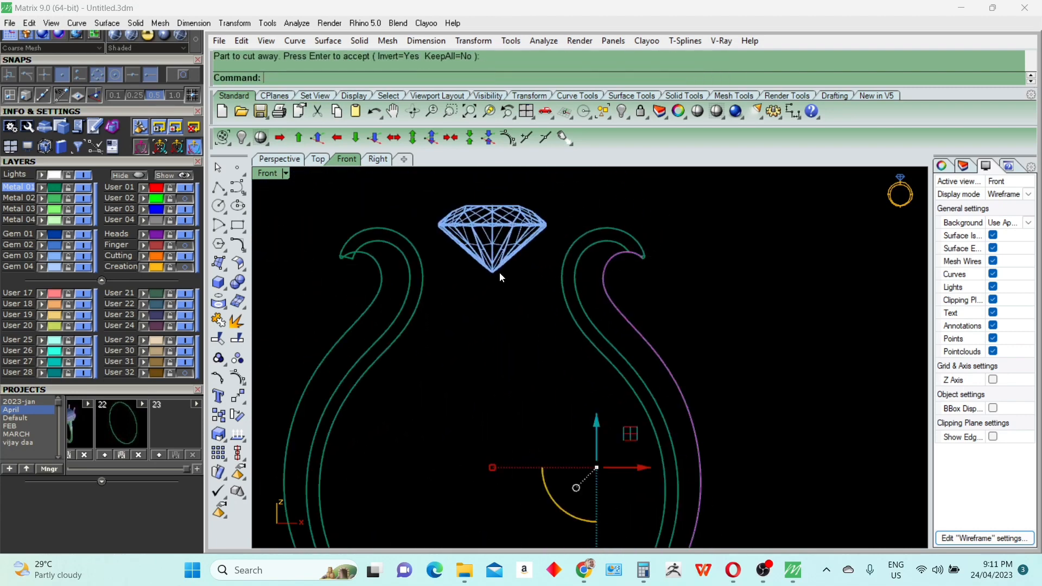
Duplicate the matching outer edge that runs around the inside of the left curl
scroll(342, 255, "up", 4)
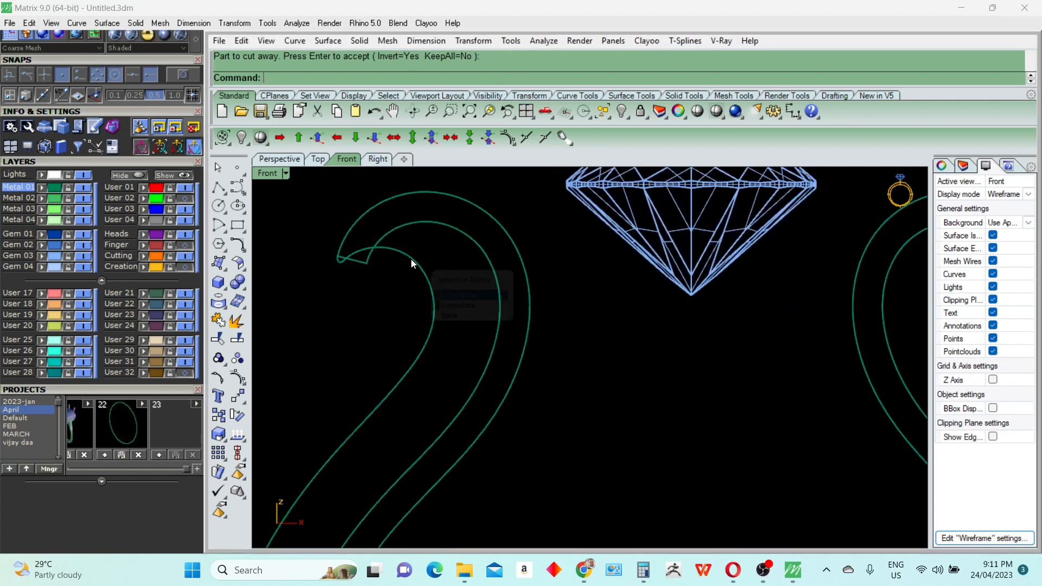
type("D")
key("Return")
left_click(411, 259)
key("Return")
key("Return")
scroll(382, 264, "up", 5)
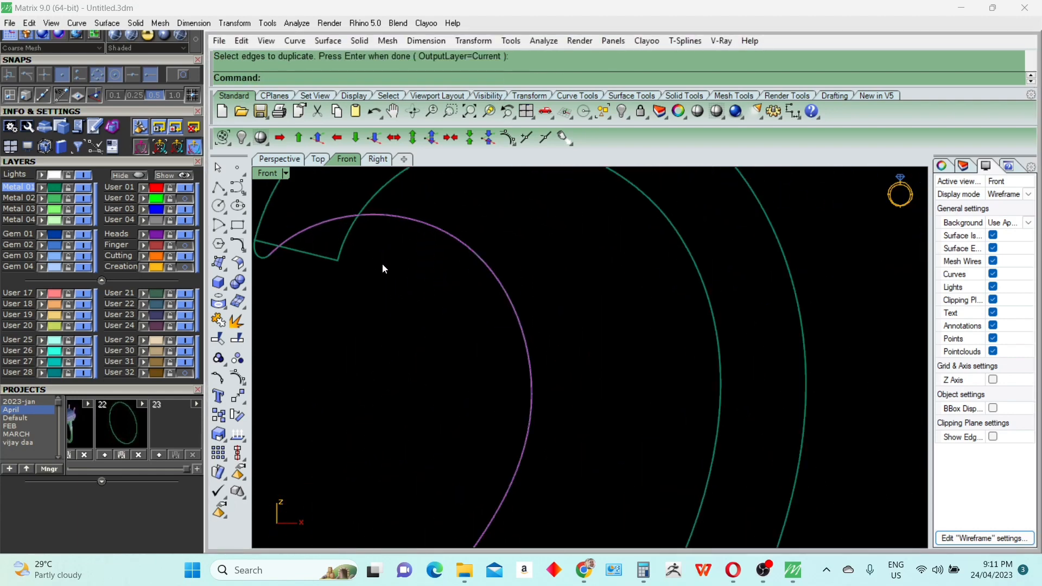
Wire cut the finger-side strip with the new edge to remove the piece projecting past the left curl
type("WireCut")
key("Return")
left_click(331, 259)
key("Return")
key("Return")
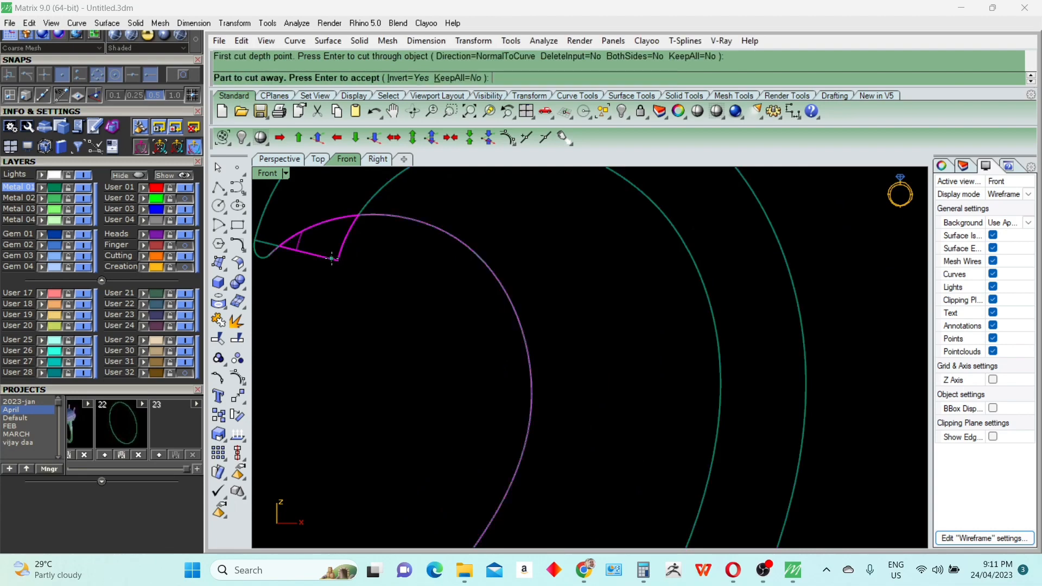
scroll(360, 255, "down", 4)
scroll(362, 255, "down", 9)
key("Escape")
Delete both duplicated cutting curves and return to the maximized perspective view
left_click(452, 267)
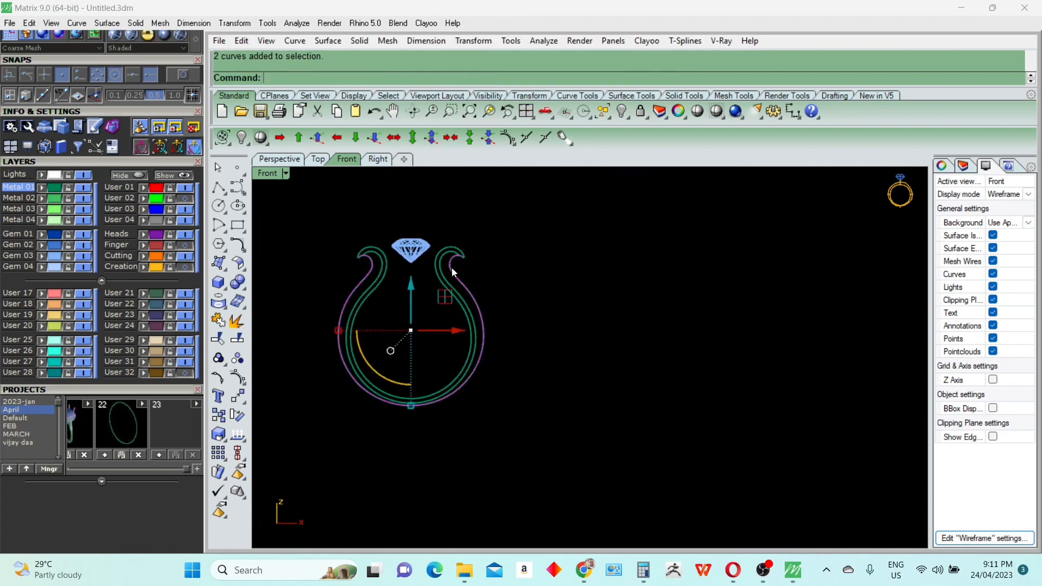
scroll(455, 263, "up", 5)
key("Delete")
scroll(456, 265, "down", 5)
key("ctrl+F4")
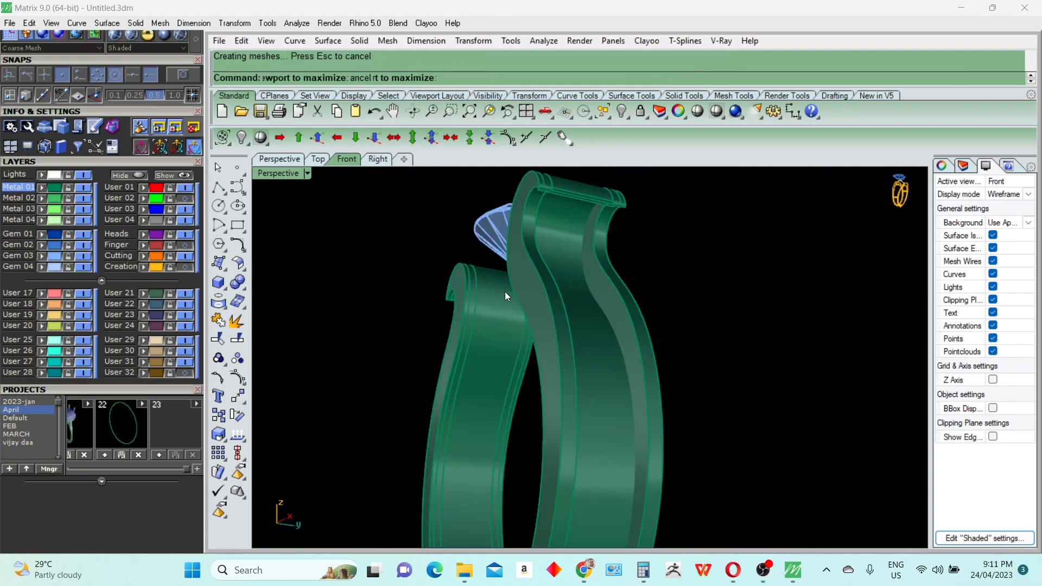
Show the User 02 layer, extract the outer face of the band solid's right half, and hide that layer again
mouse_move(504, 293)
right_mouse_down()
mouse_move(614, 330)
mouse_move(574, 312)
mouse_move(665, 278)
right_mouse_up()
scroll(506, 242, "up", 8)
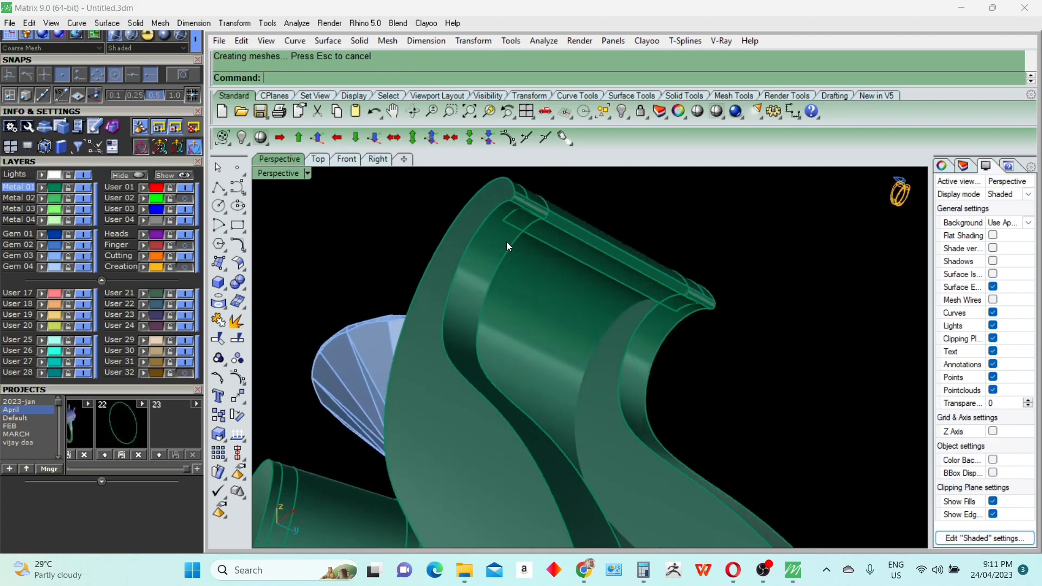
right_click_drag(506, 242, 538, 305)
scroll(538, 304, "down", 7)
scroll(538, 307, "down", 5)
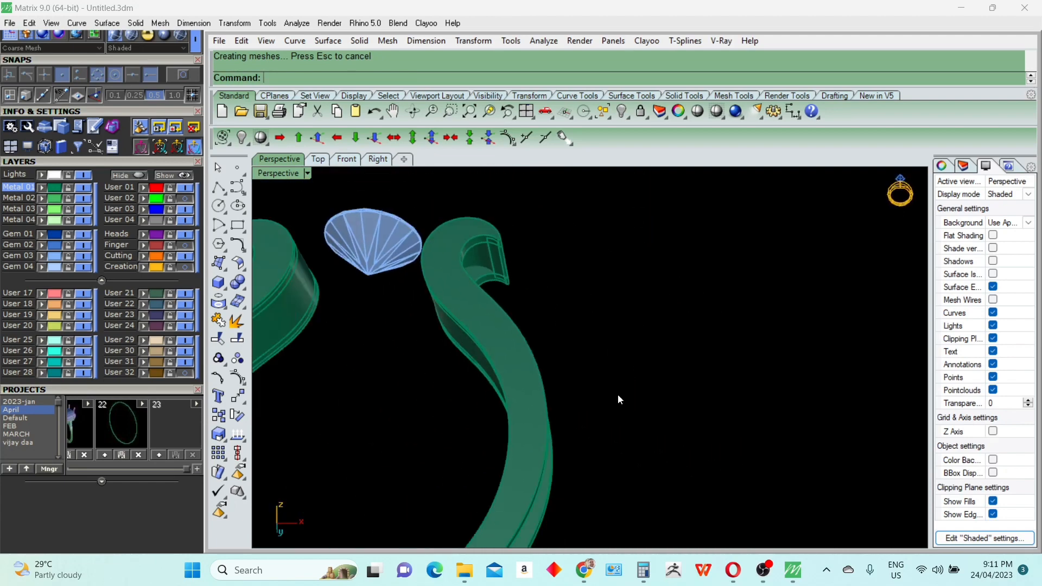
right_click_drag(619, 400, 605, 335)
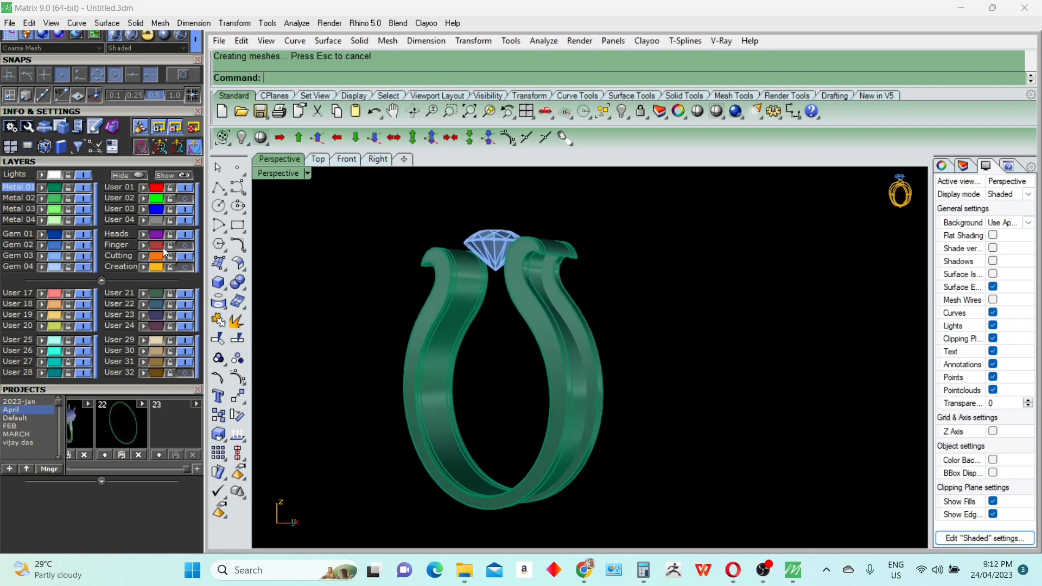
left_click(184, 198)
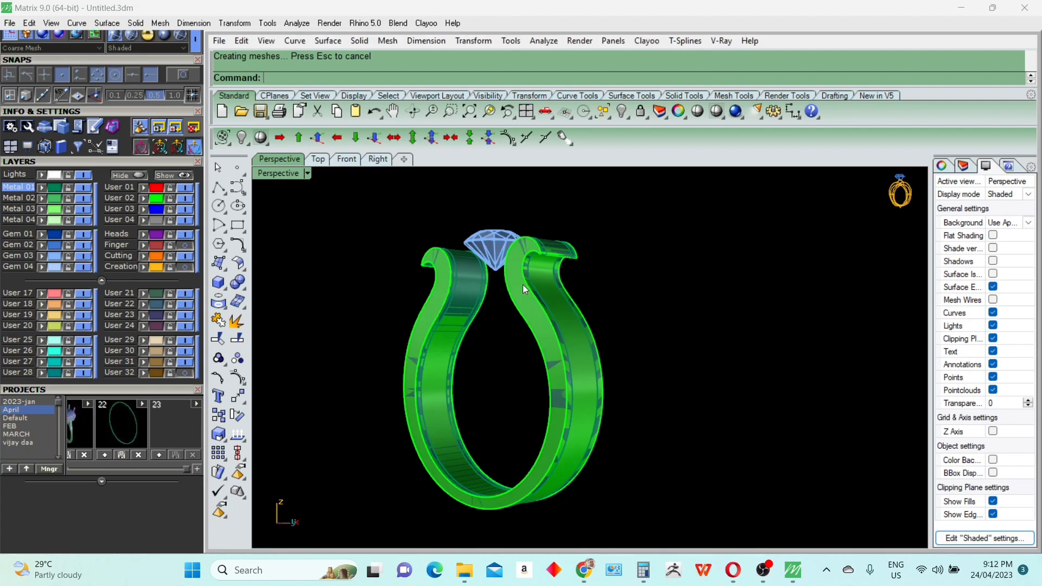
right_click_drag(522, 284, 595, 325)
scroll(602, 307, "up", 3)
left_click(601, 307)
type("ex")
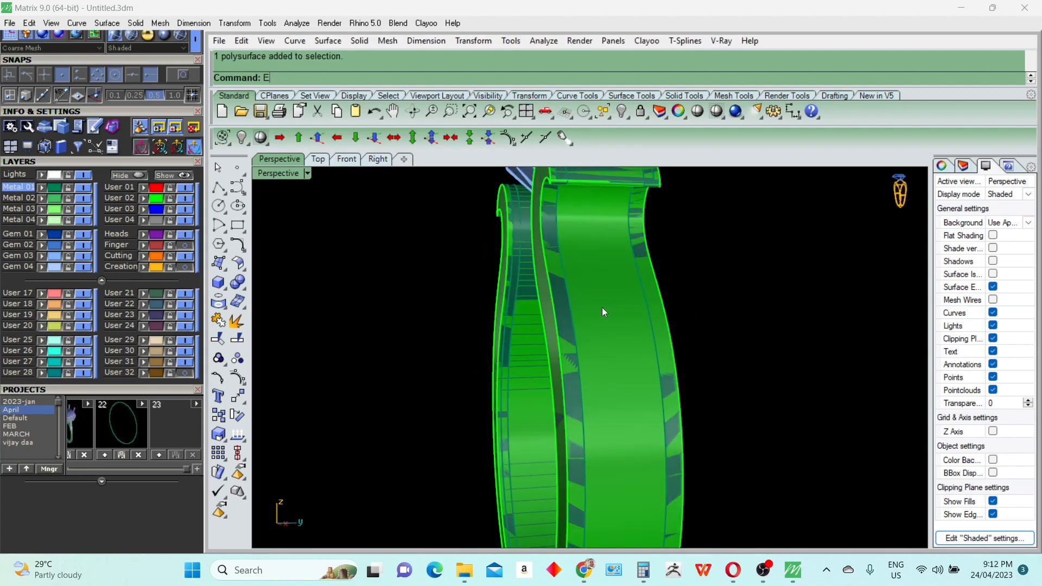
key("Return")
left_click(601, 307)
key("Return")
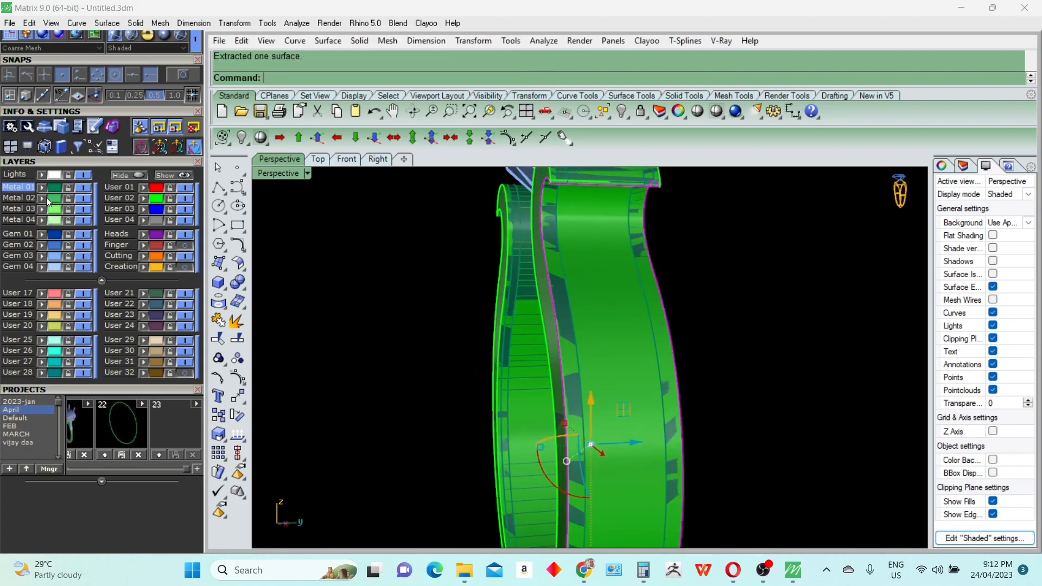
left_click(184, 198)
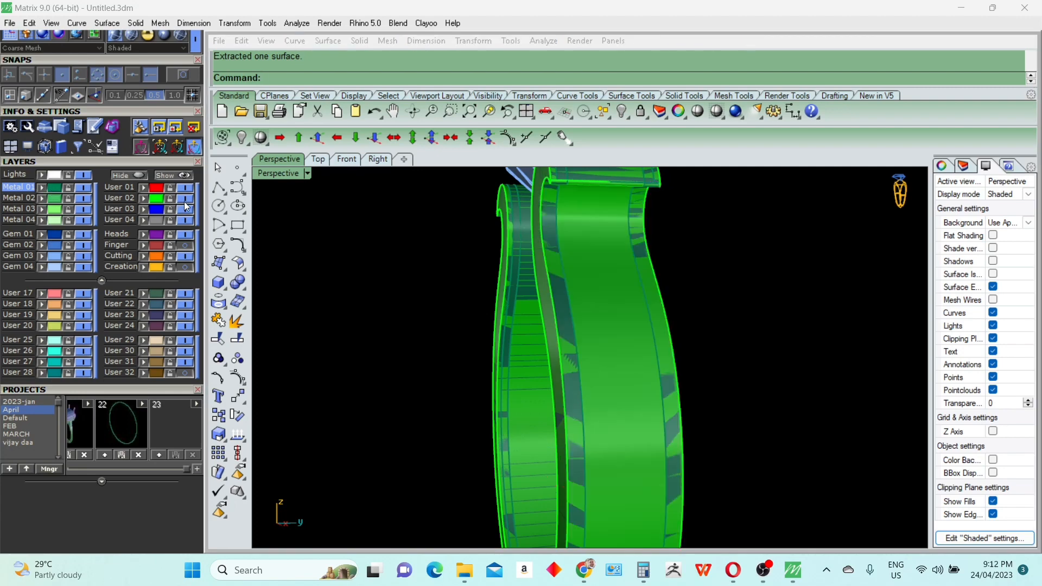
Offset the extracted outer face inward by 0.4 with Solid set to No, and delete the original face
right_click_drag(537, 282, 639, 304)
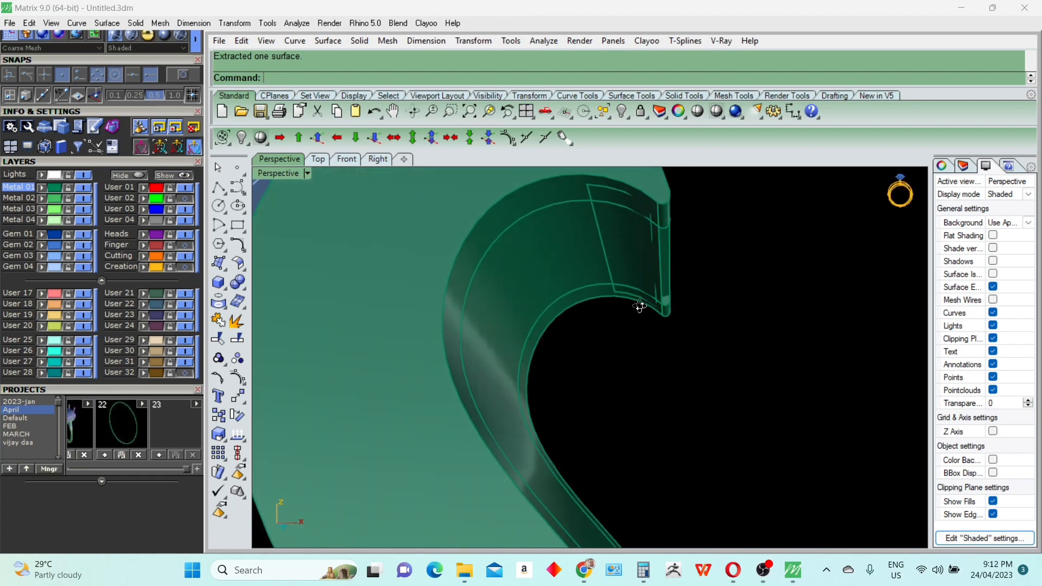
left_click(538, 268)
mouse_move(536, 264)
right_mouse_down()
mouse_move(578, 282)
mouse_move(518, 259)
mouse_move(543, 255)
right_mouse_up()
type("OffsetSrf")
key("Return")
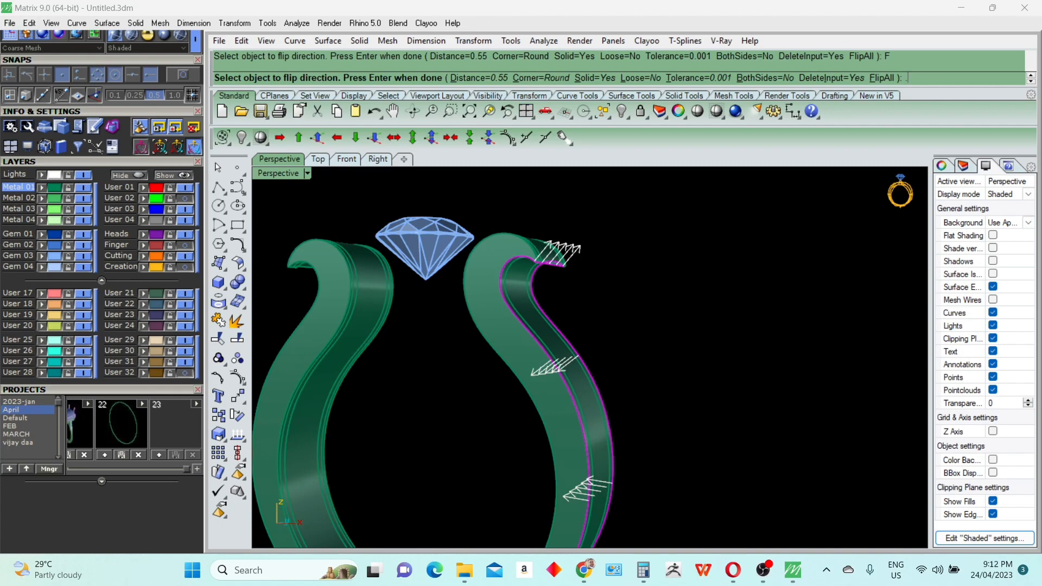
key("Return")
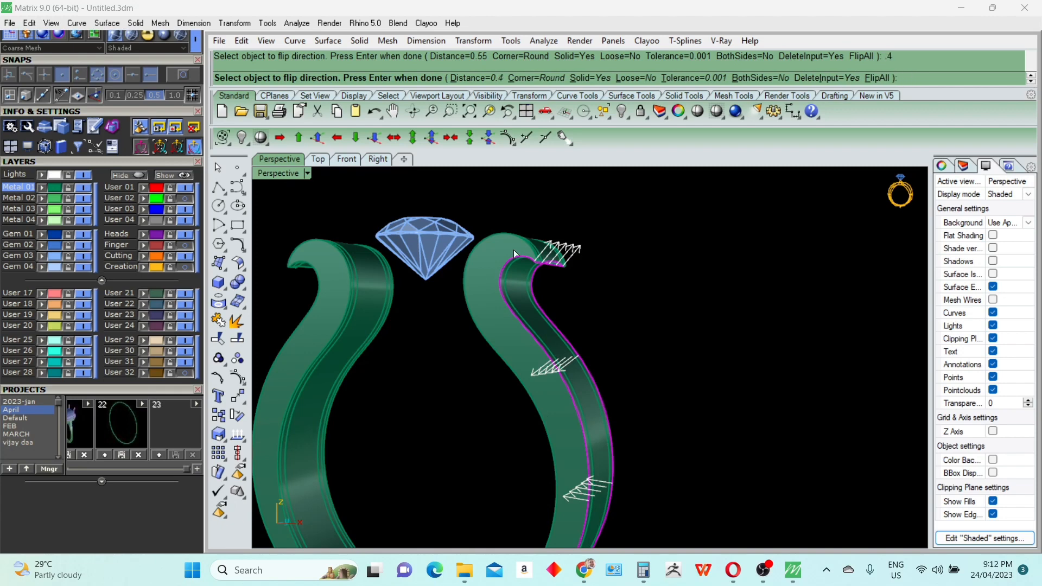
left_click(596, 82)
right_click(637, 259)
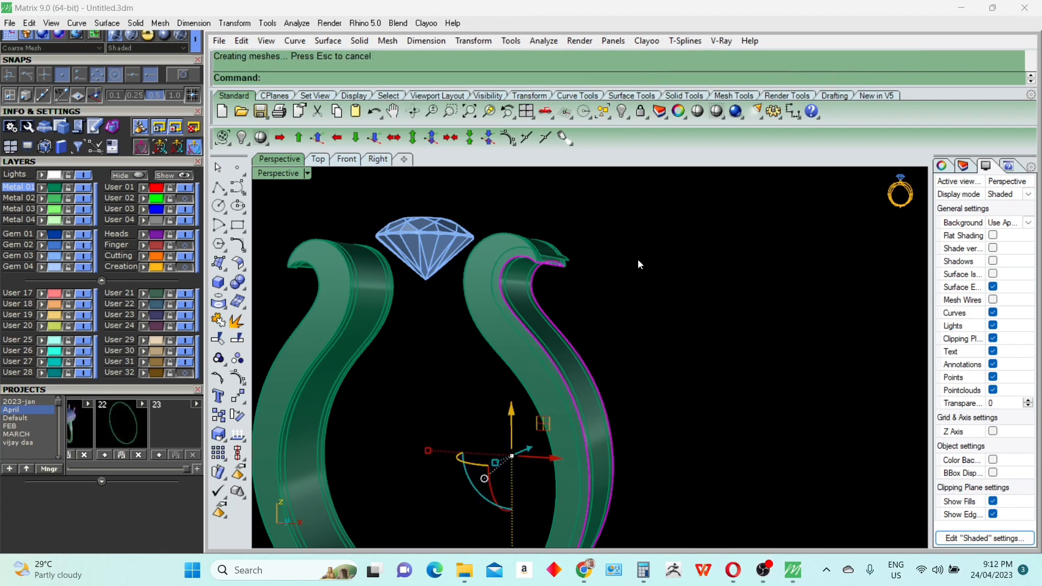
key("Delete")
Scale the offset outer surface slightly narrower across the band's width with the gumball
right_click_drag(586, 346, 532, 269)
scroll(526, 309, "up", 7)
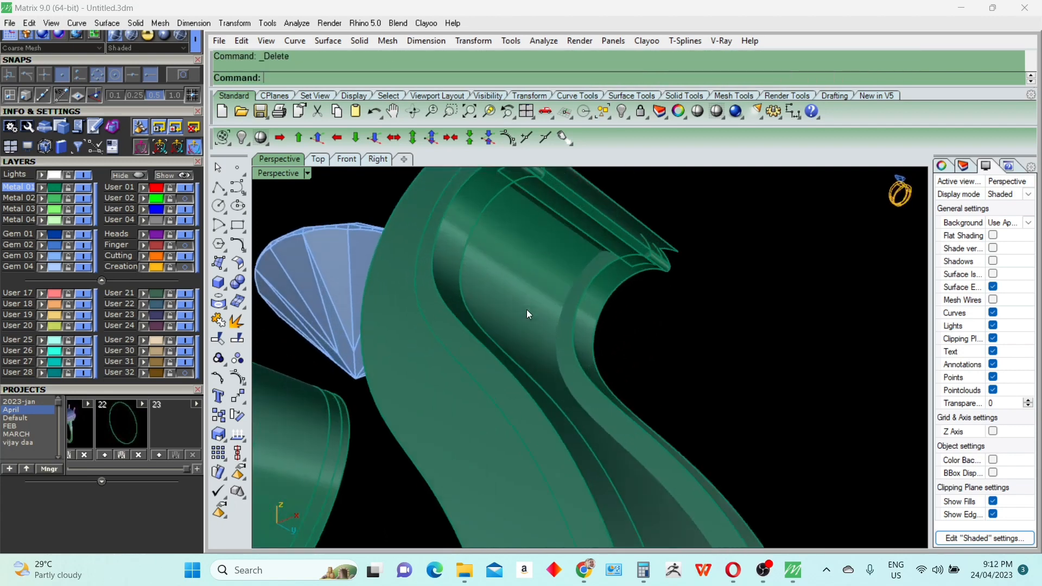
right_click_drag(526, 309, 589, 354)
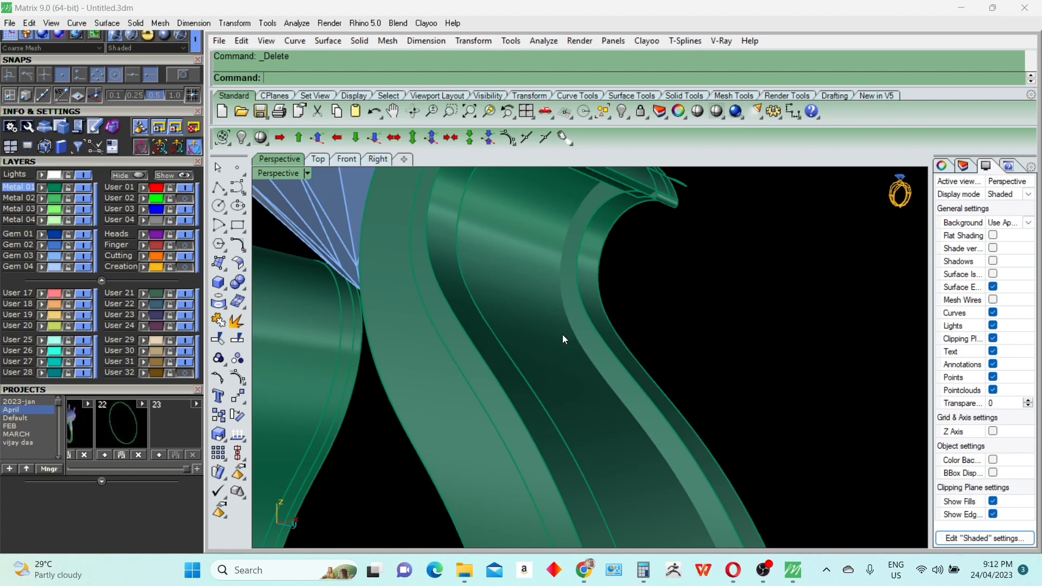
scroll(515, 282, "down", 5)
right_click_drag(523, 306, 491, 310)
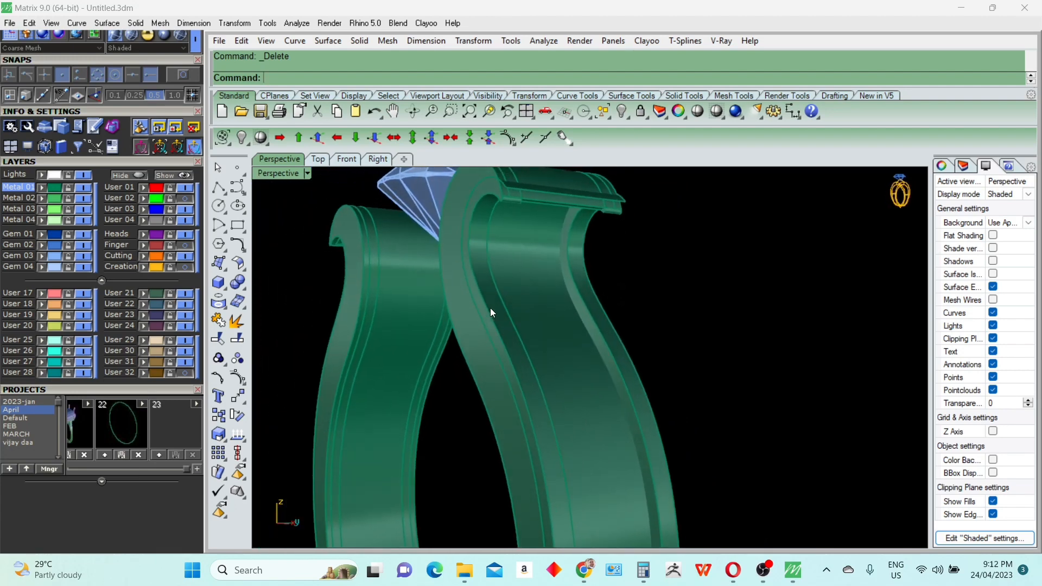
scroll(490, 309, "down", 6)
right_click_drag(595, 370, 536, 401)
scroll(536, 401, "up", 5)
left_click(540, 400)
scroll(542, 399, "down", 5)
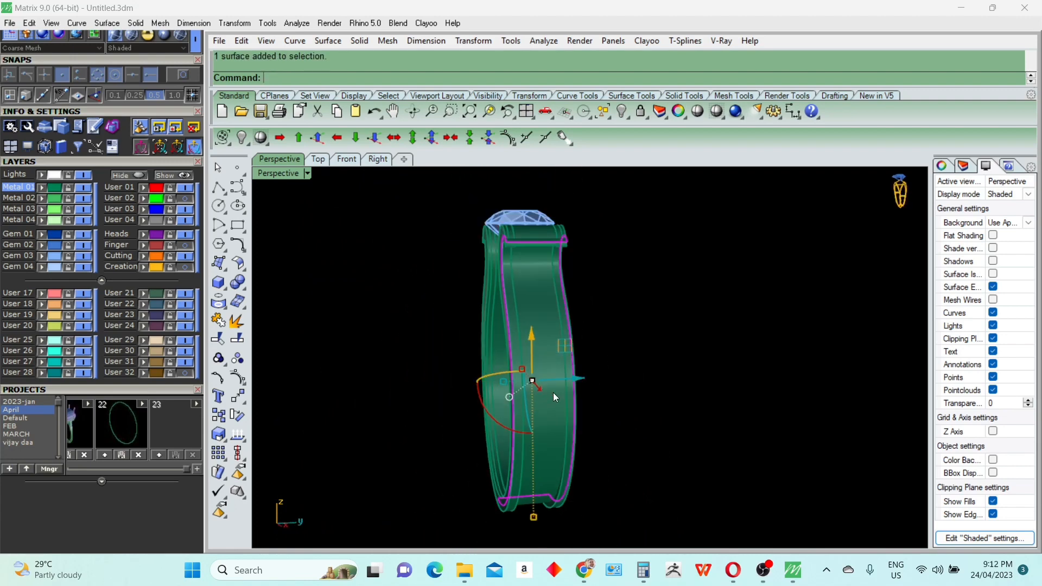
scroll(523, 387, "up", 7)
left_click_drag(493, 349, 506, 357)
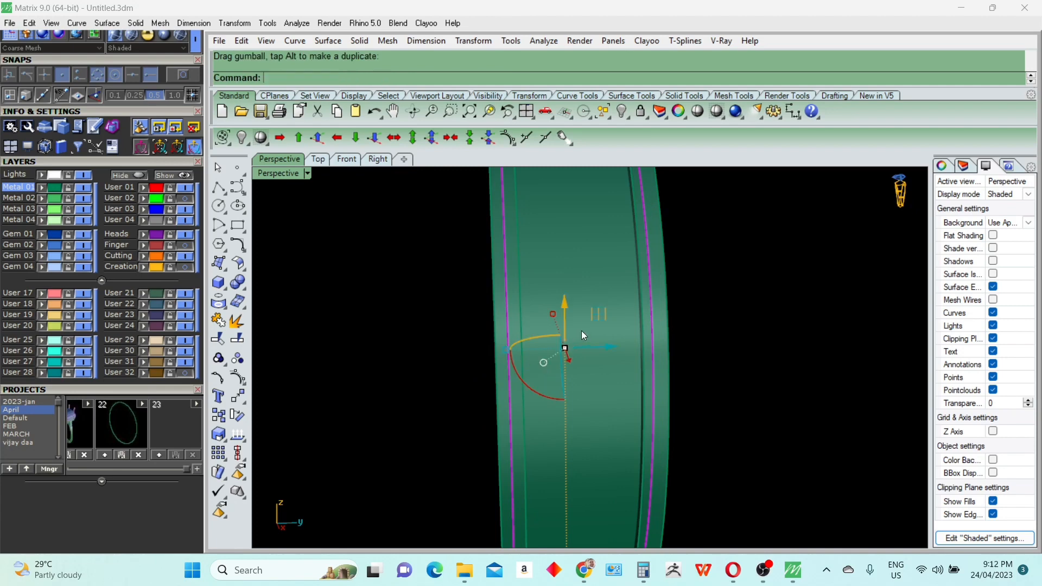
Try to offset the narrowed outer strip surface inward by 0.6 with Solid set to No and the direction flipped
scroll(581, 331, "down", 7)
left_click(511, 388)
right_click_drag(511, 387, 628, 357)
scroll(476, 434, "up", 7)
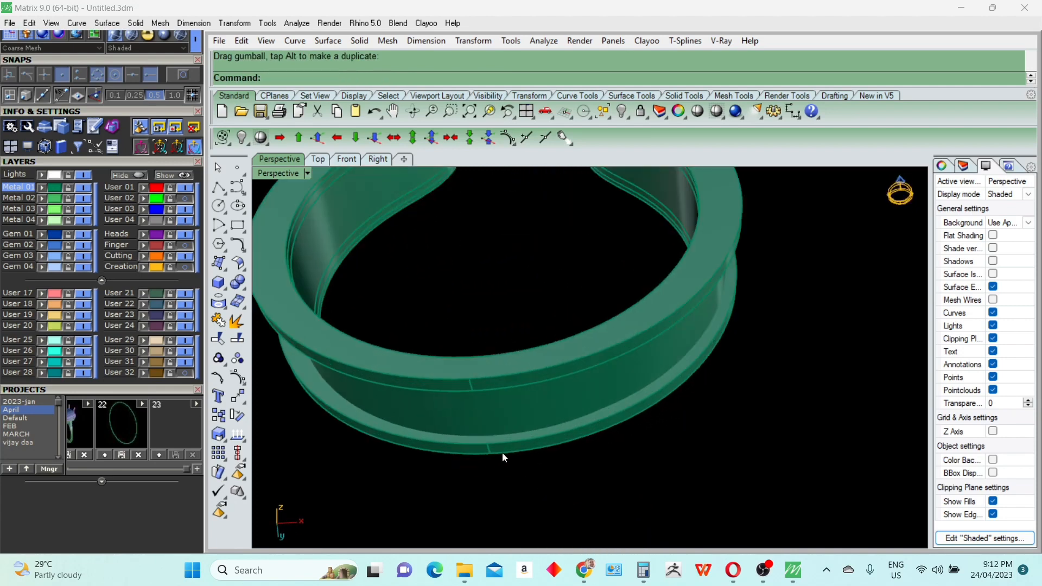
right_click_drag(502, 455, 708, 187)
left_click(633, 343)
scroll(519, 445, "up", 10)
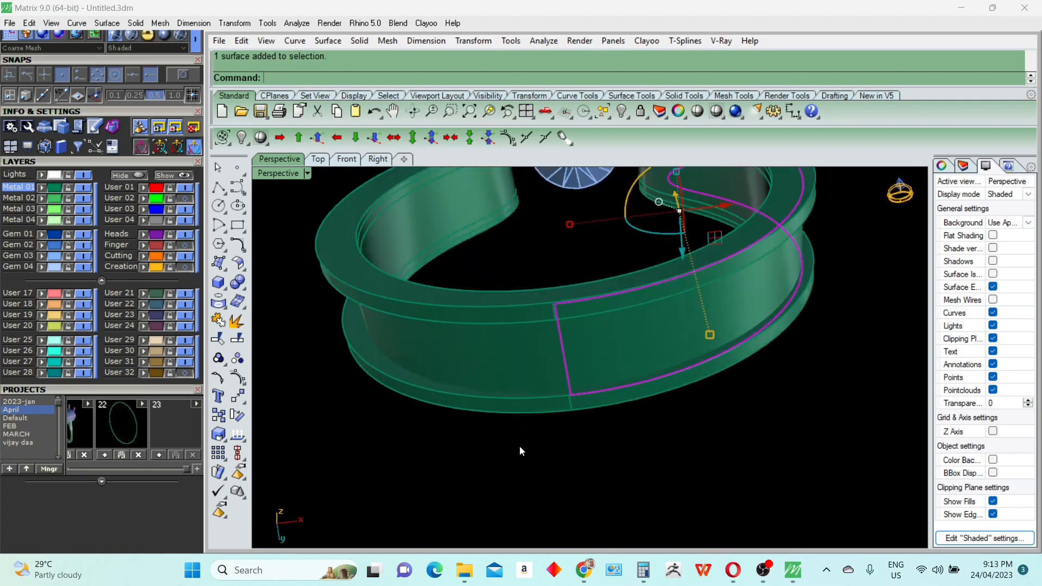
right_click_drag(592, 363, 601, 442)
scroll(542, 412, "down", 4)
type("O")
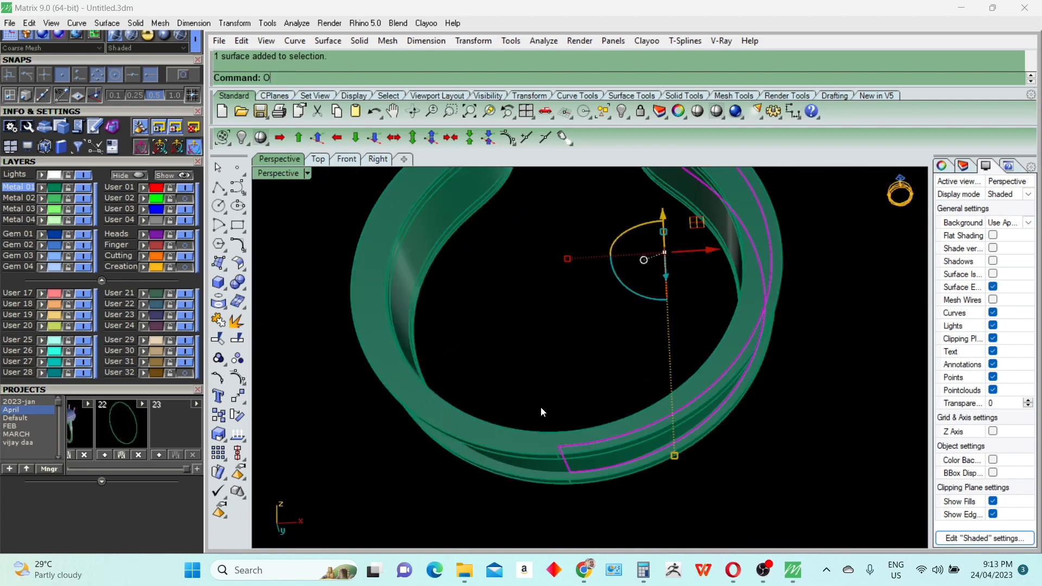
key("Return")
type("F")
key("Return")
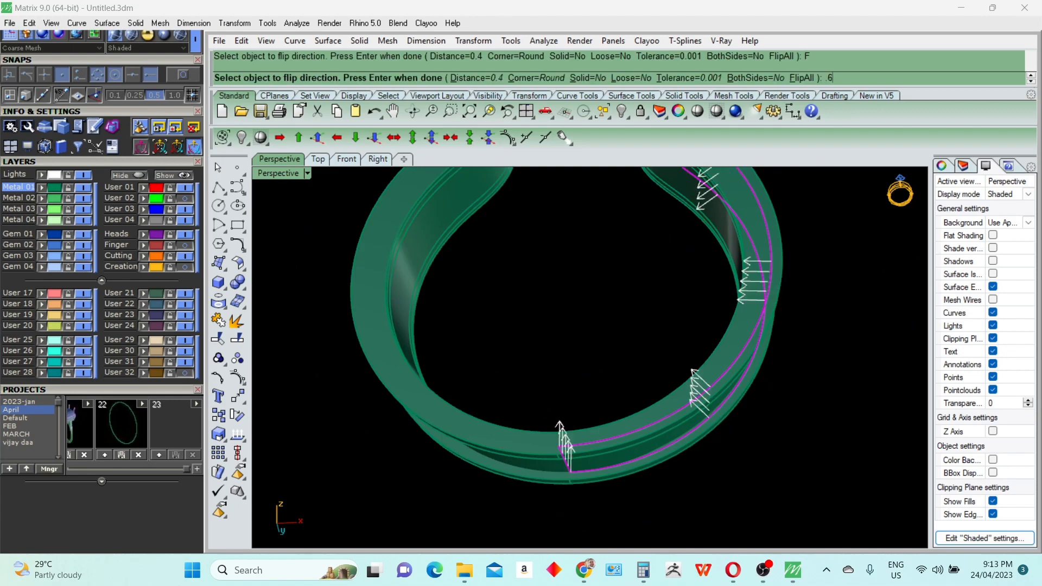
key("Return")
Repeat the flipped 0.6 offset on the same strip surface and undo it
right_click_drag(642, 435, 623, 497)
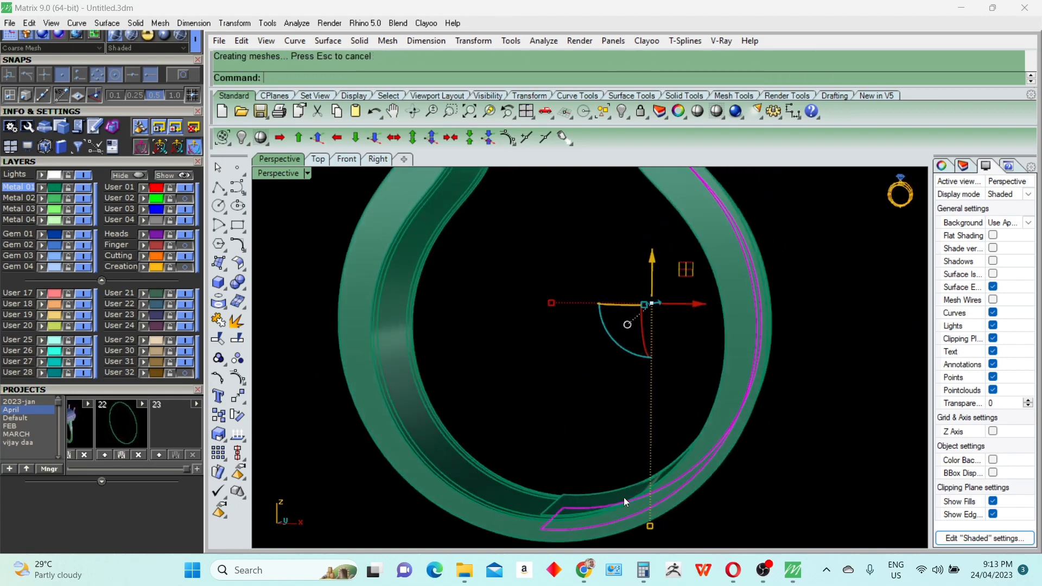
scroll(591, 509, "up", 5)
right_click(594, 505)
type("F")
key("Return")
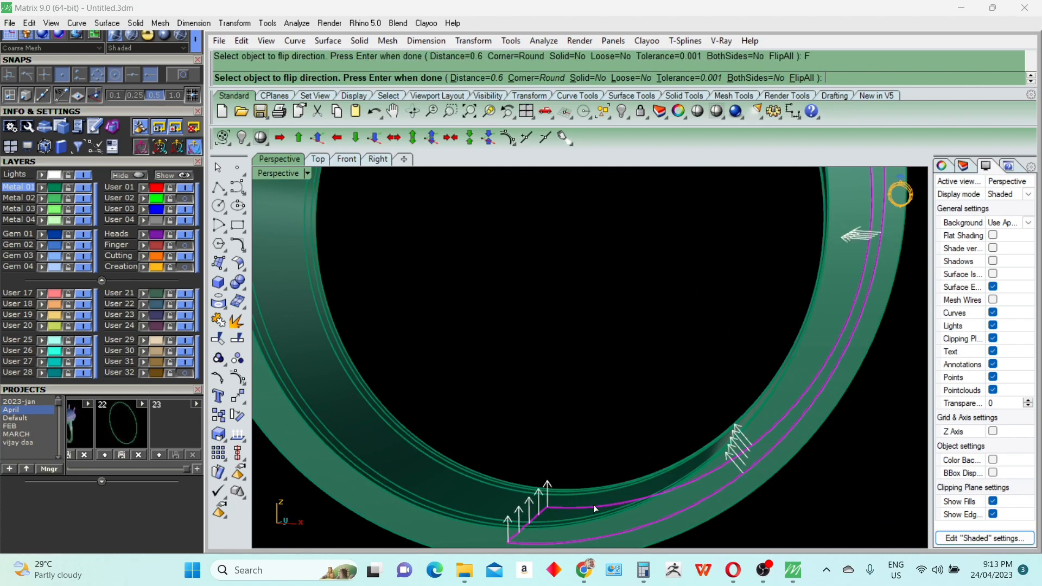
key("Return")
key("ctrl+z")
Reselect the recessed outer strip surface and offset it by 0.6 toward the finger side
right_click(593, 504)
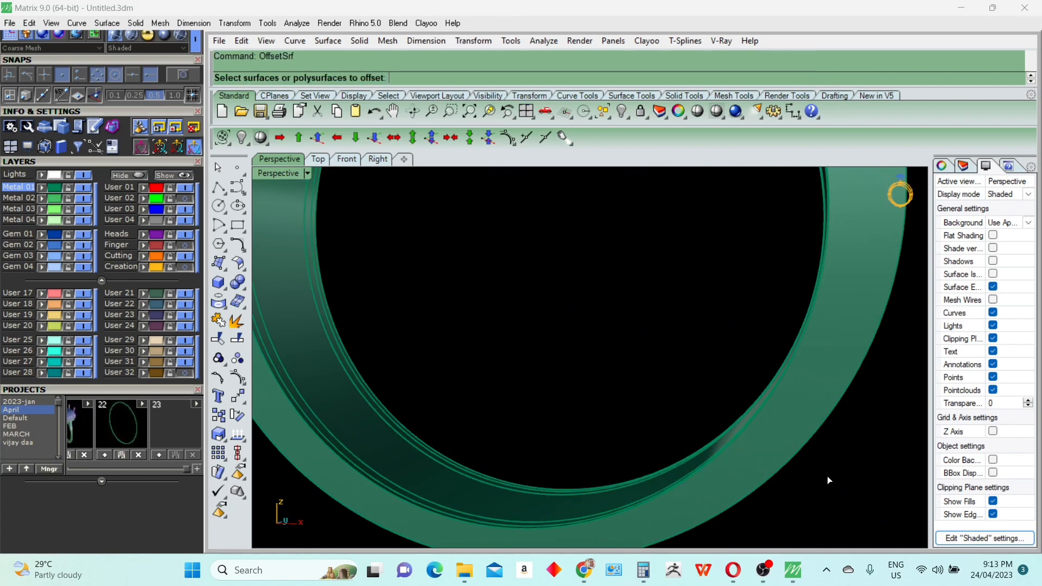
right_click_drag(827, 476, 666, 375)
left_click(593, 338)
key("Return")
left_click(593, 339)
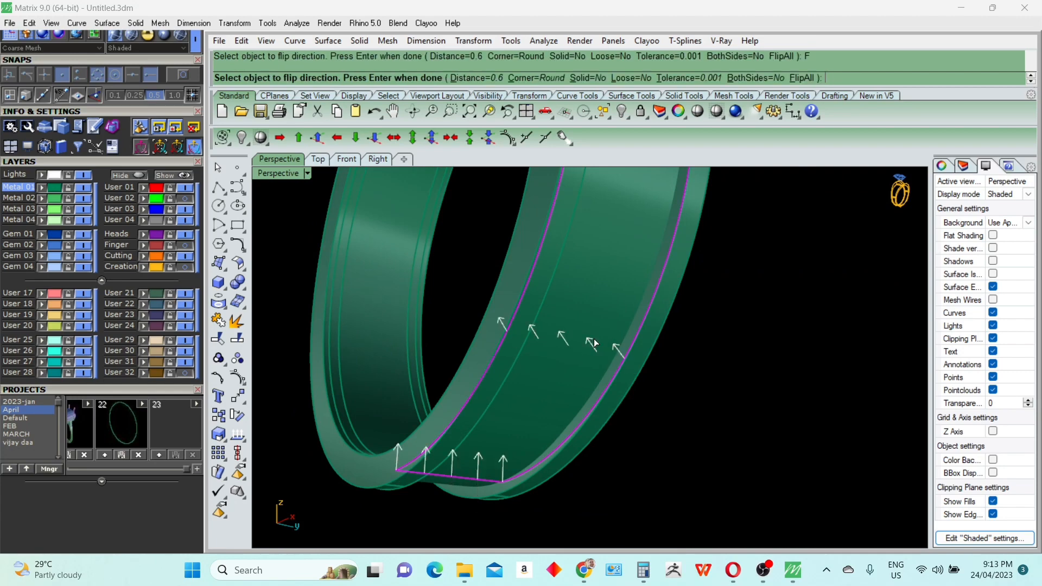
key("Return")
scroll(573, 425, "down", 5)
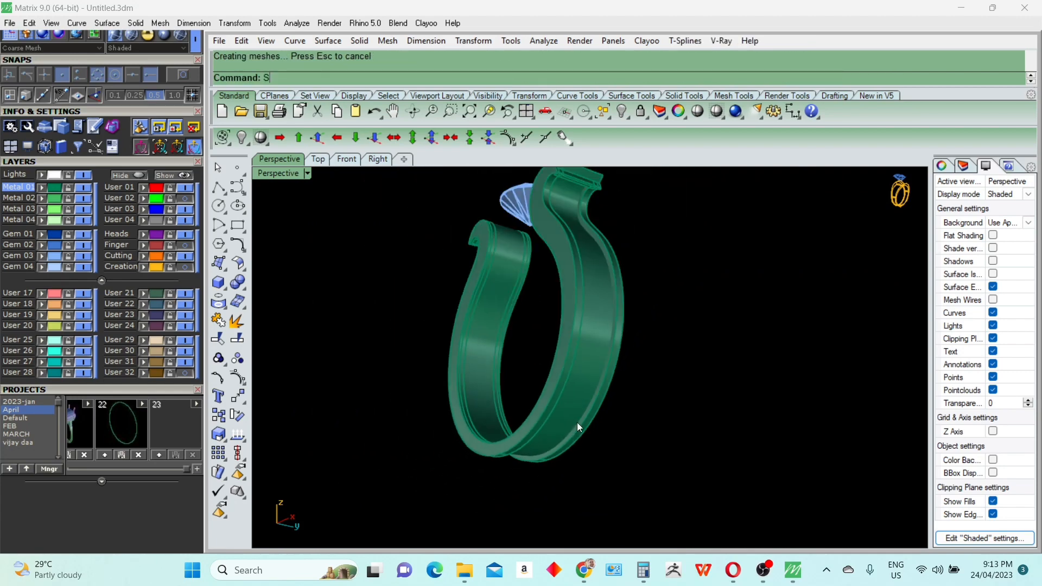
Duplicate the outer edge of the side rim at the right half's curled end
left_click_drag(577, 422, 593, 363)
right_click_drag(594, 362, 686, 403)
scroll(593, 266, "up", 5)
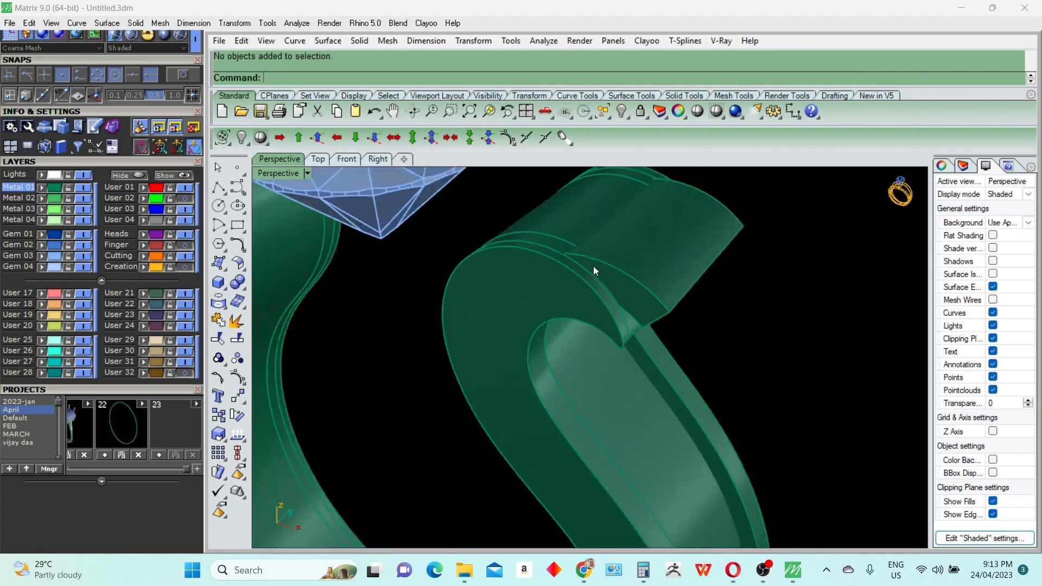
left_click(610, 418)
key("Escape")
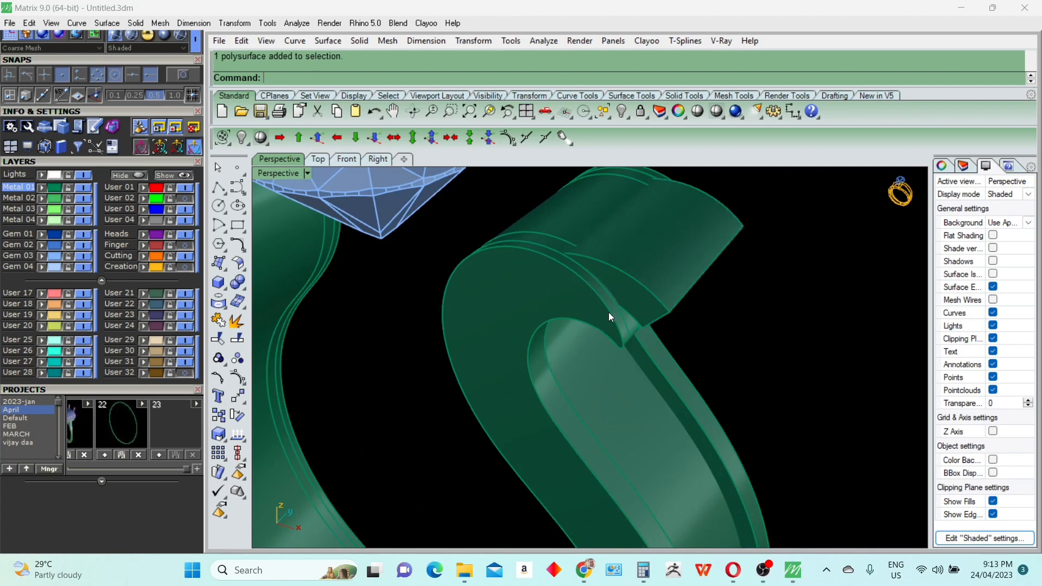
right_click(607, 312)
left_click(608, 311)
right_click(608, 318)
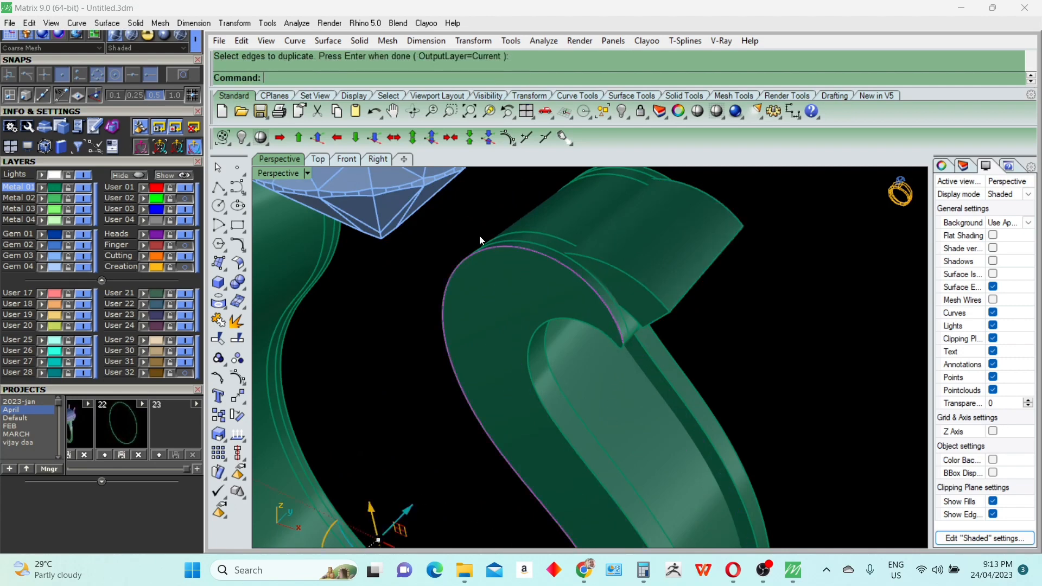
In the Front view, WireCut the outer strip with the duplicated rim edge, removing the end that projects beyond the curl
left_click(347, 159)
scroll(490, 253, "up", 5)
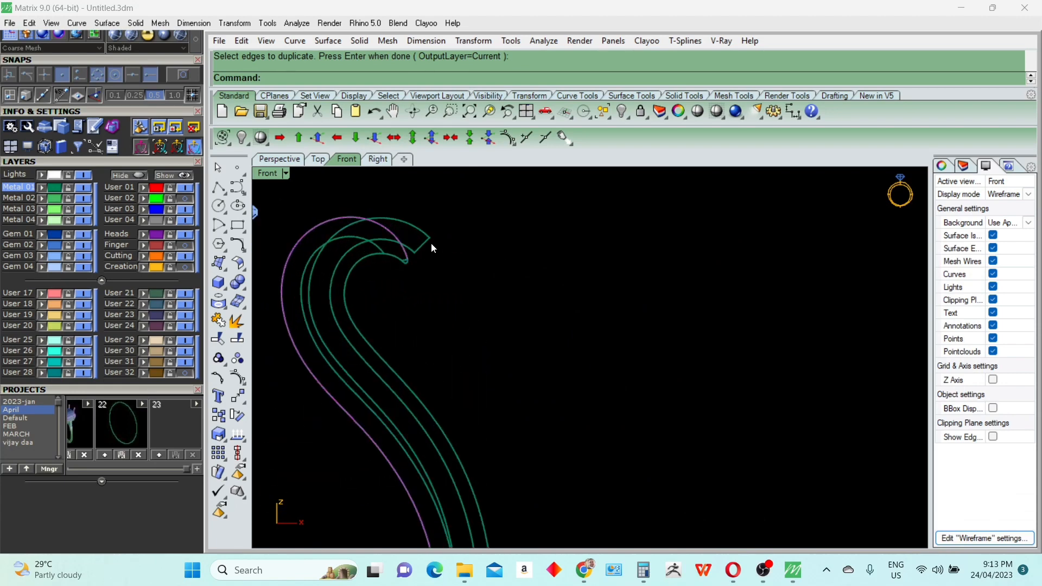
type("WireCut")
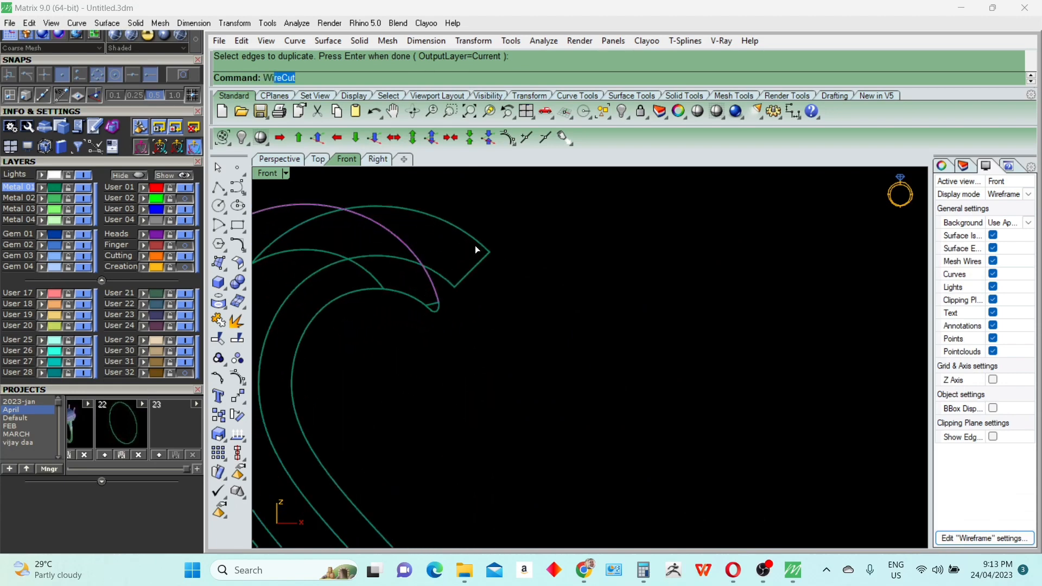
key("Return")
left_click(465, 275)
right_click(464, 275)
right_click(467, 274)
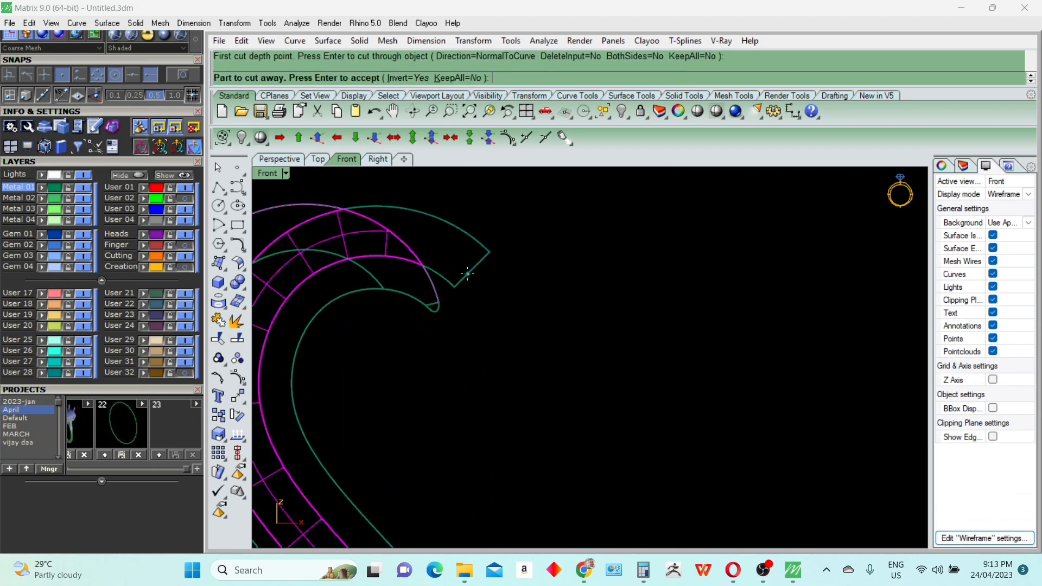
left_click(468, 274)
right_click(469, 272)
scroll(512, 271, "down", 8)
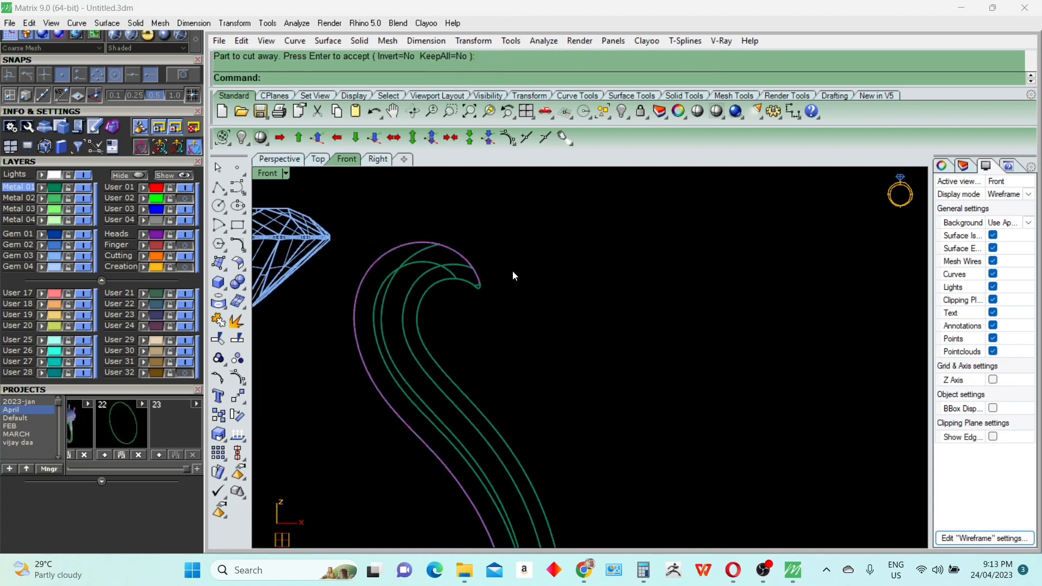
Delete the duplicated rim edge curve and return to the perspective view
scroll(483, 259, "up", 2)
scroll(482, 258, "up", 2)
scroll(482, 257, "down", 4)
key("Delete")
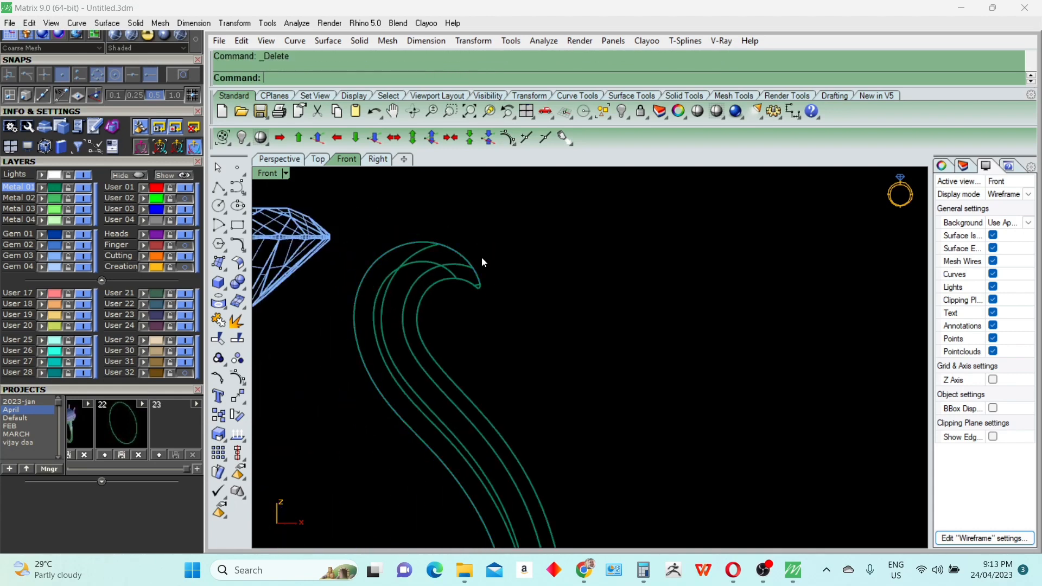
key("ctrl+F4")
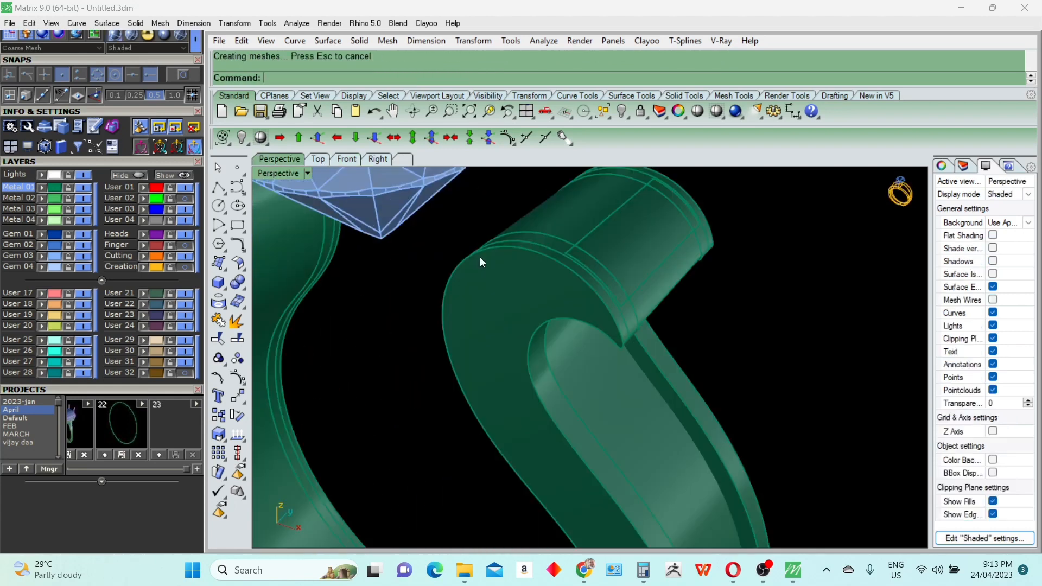
Examine the trimmed curl end with surface edges temporarily hidden and mesh wires briefly shown
mouse_move(653, 278)
right_mouse_down()
mouse_move(621, 293)
mouse_move(632, 286)
right_mouse_up()
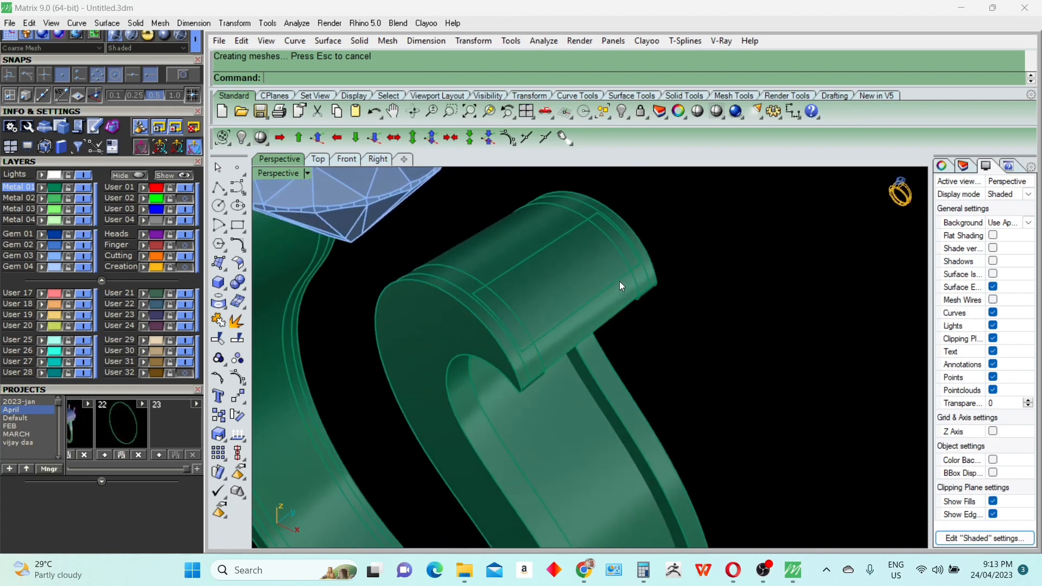
left_click(993, 286)
scroll(530, 229, "down", 5)
mouse_move(529, 229)
right_mouse_down()
mouse_move(561, 293)
mouse_move(539, 221)
mouse_move(560, 205)
mouse_move(607, 366)
mouse_move(628, 365)
mouse_move(663, 312)
mouse_move(649, 345)
mouse_move(657, 337)
right_mouse_up()
scroll(519, 211, "up", 6)
left_click(993, 299)
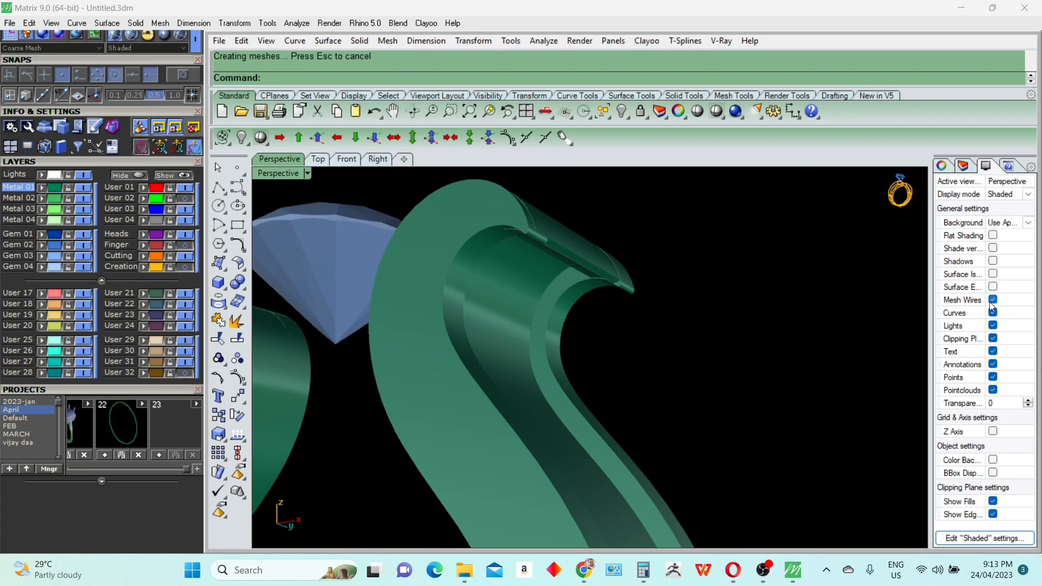
left_click(993, 300)
left_click(993, 287)
right_click_drag(841, 330, 679, 304)
scroll(613, 295, "up", 5)
scroll(618, 295, "up", 2)
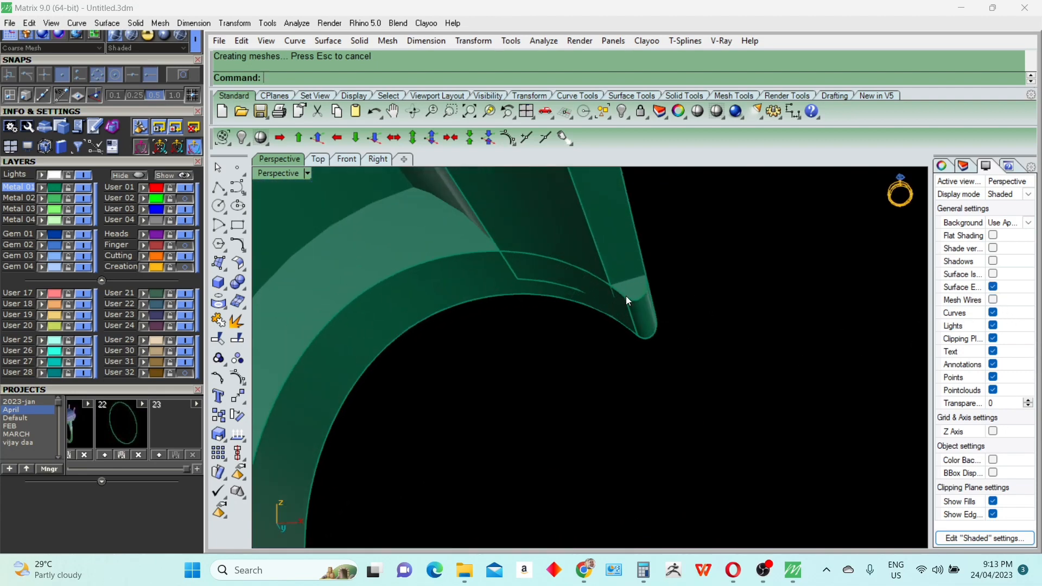
Extract the inner side face of the side rim at the curl's tip
left_click(632, 293)
key("Escape")
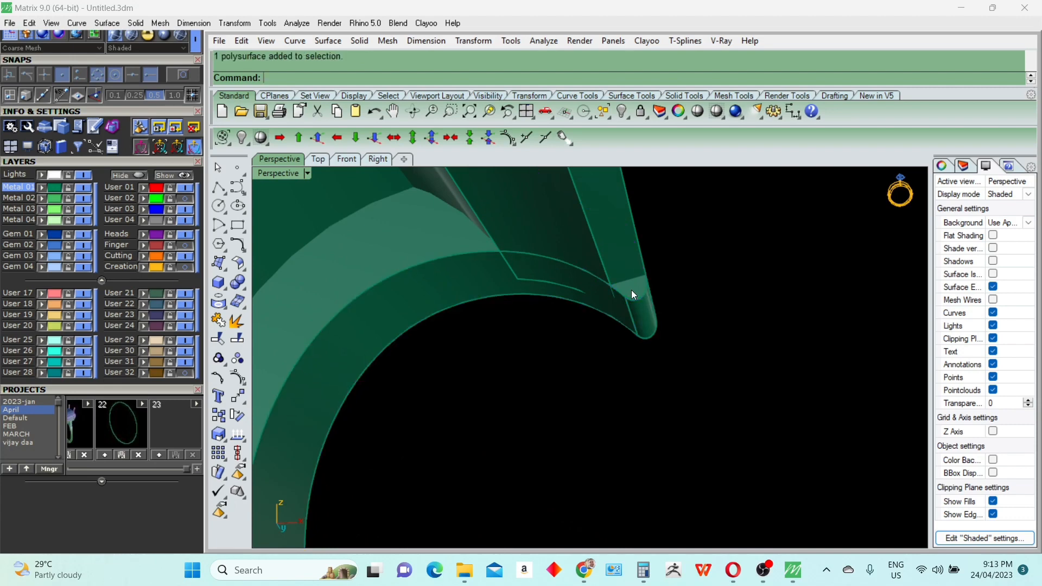
type("e")
key("Return")
left_click(631, 290)
key("Return")
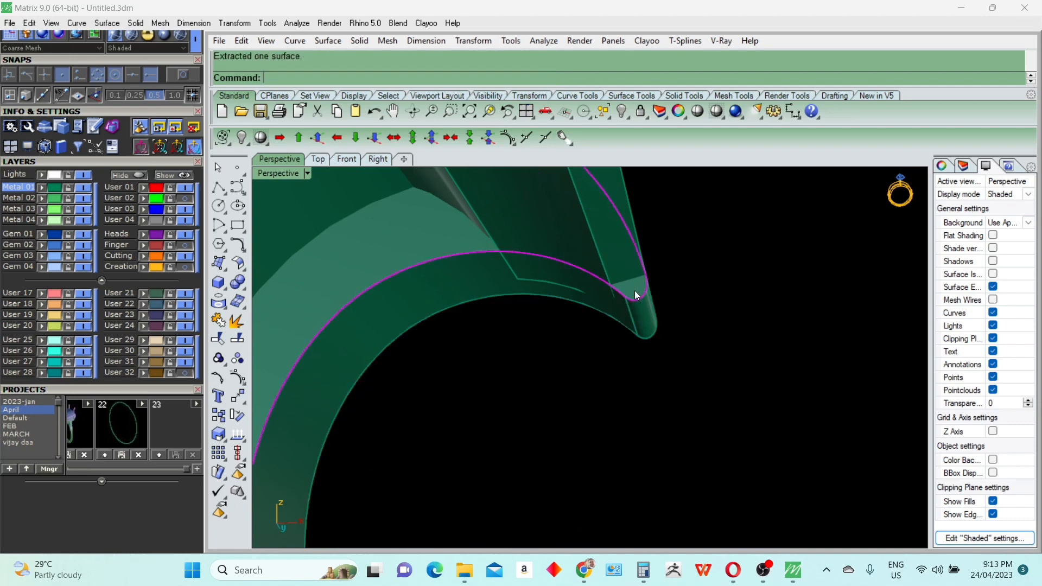
Split the extracted rim face with the outer strip and delete the large portion, keeping the small tip piece
key("ctrl+shift+s")
left_click(637, 268)
key("Return")
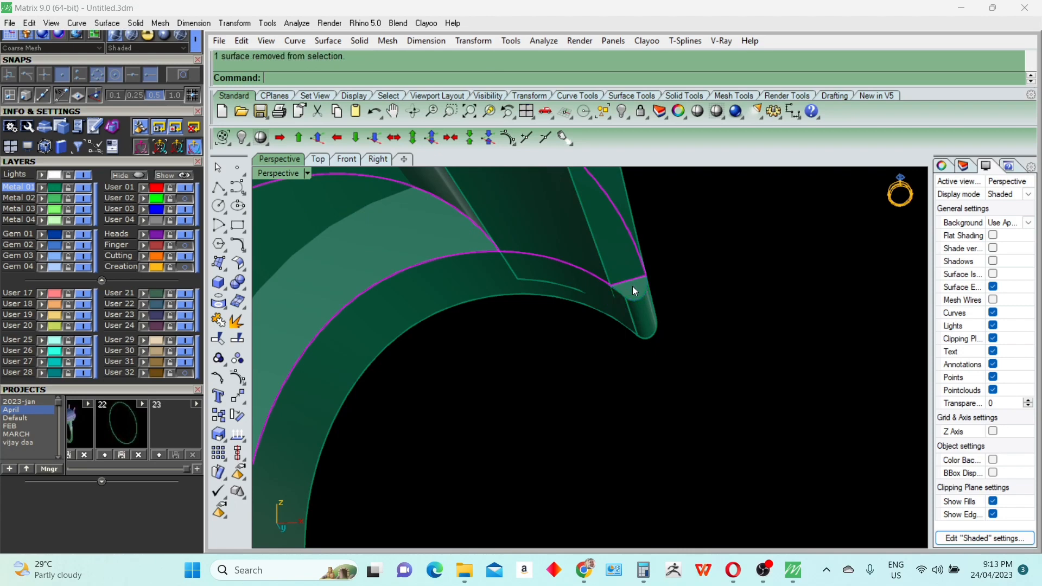
key("Delete")
Mirror a copy of the small tip face across the band's width to the opposite rim
left_click(633, 286)
left_click(633, 286)
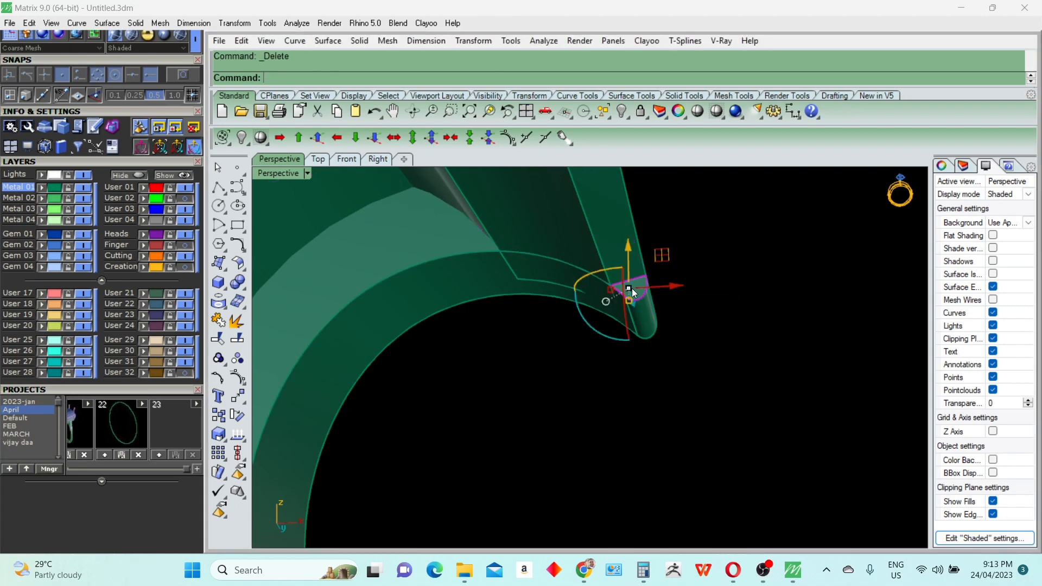
scroll(632, 288, "down", 8)
right_click_drag(700, 291, 564, 393)
type("mi")
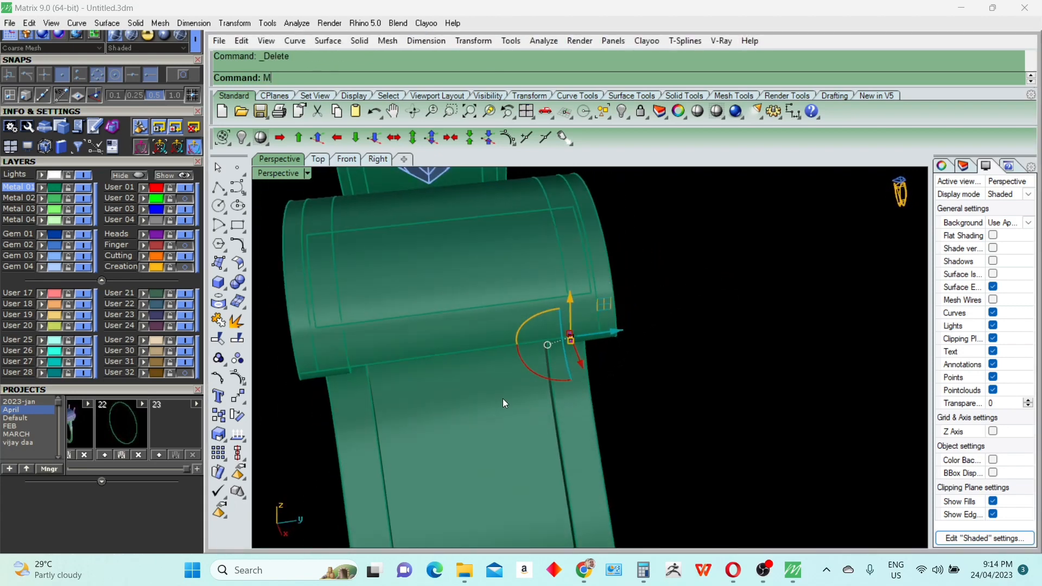
key("Return")
left_click(502, 399)
left_click(504, 403)
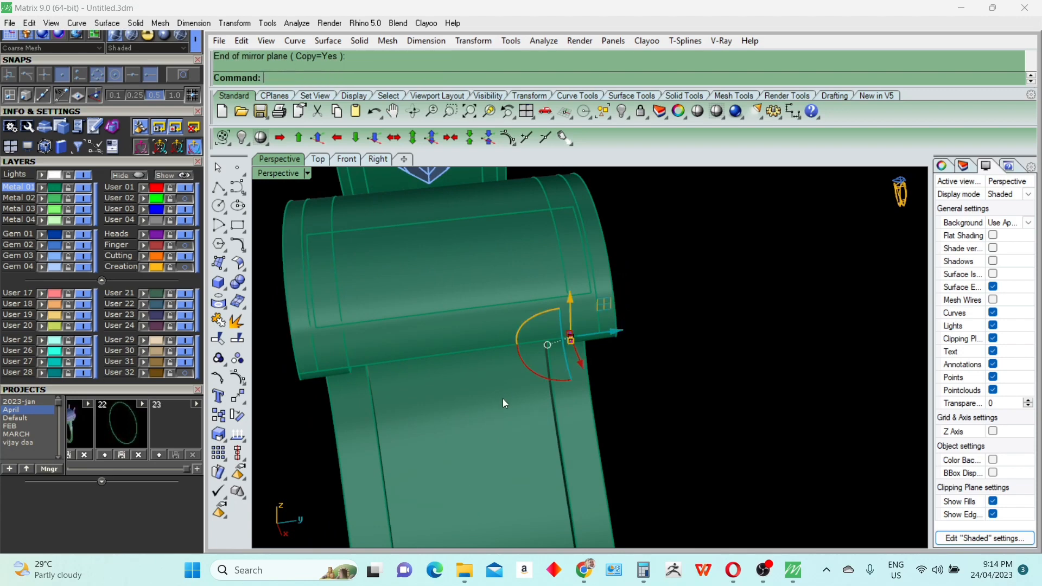
Extrude the tip face as a solid across to the opposite rim with BothSides set to No, and delete the source face
type("ExtrudeCrv")
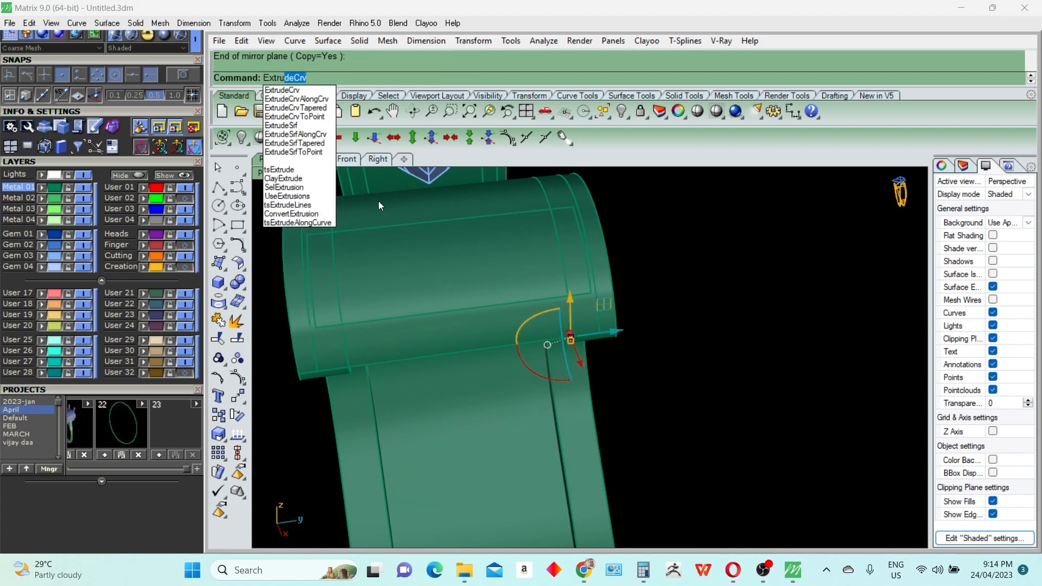
left_click(304, 124)
type("B")
key("Return")
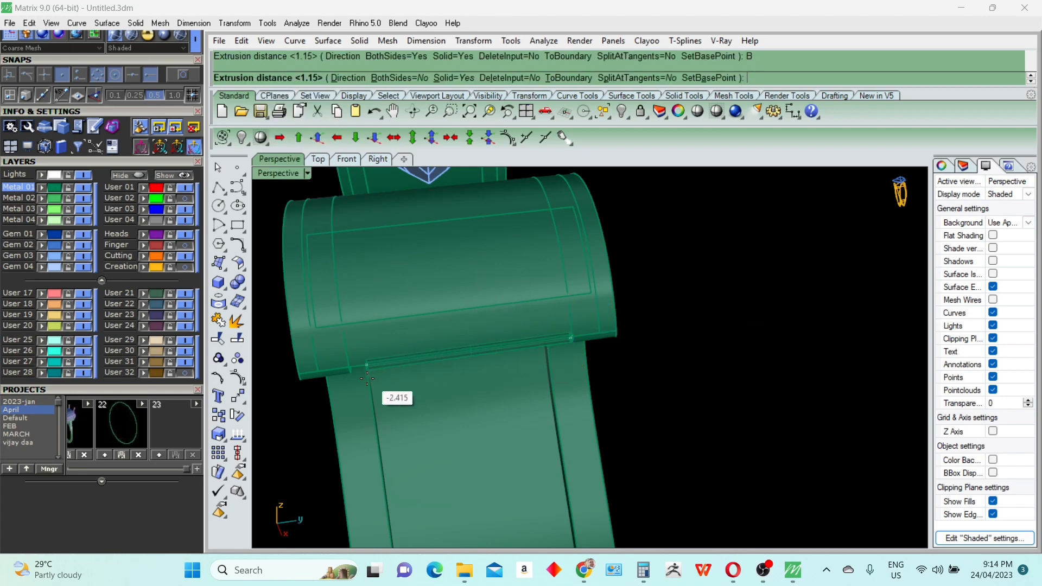
left_click(354, 391)
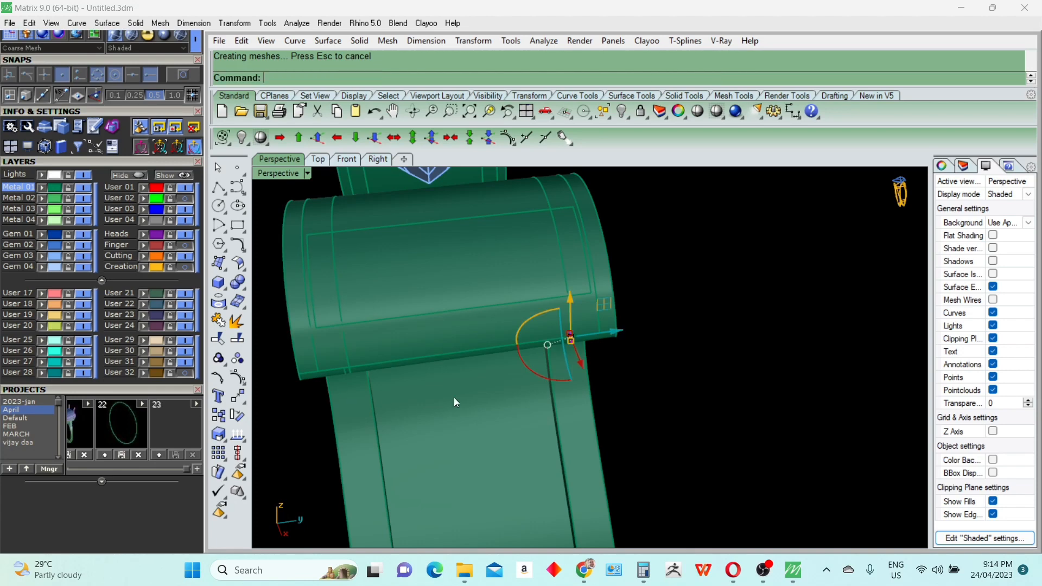
key("Delete")
right_click_drag(464, 398, 396, 320)
scroll(506, 282, "up", 5)
left_click(505, 282)
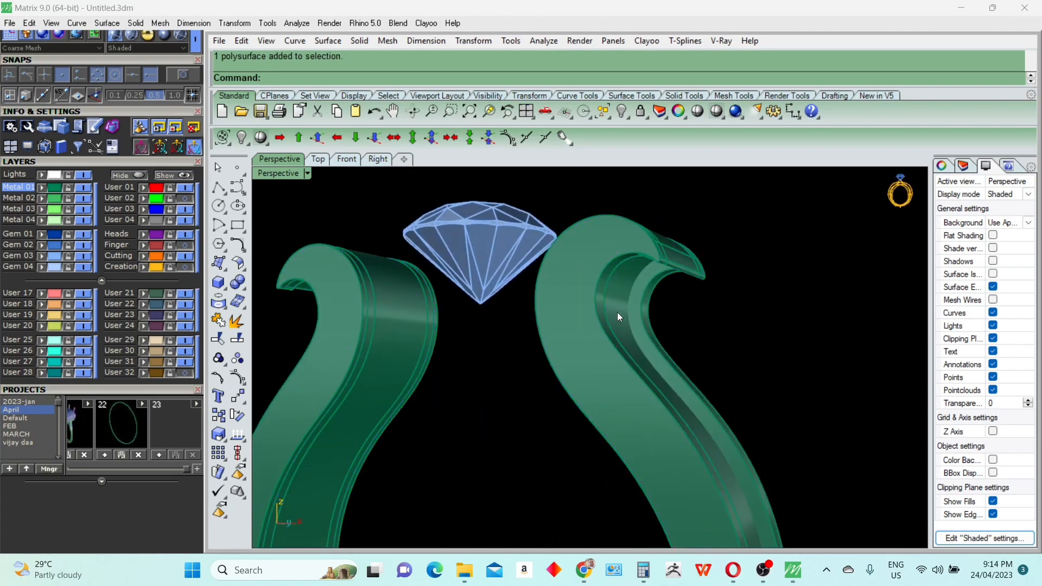
left_click(619, 315)
scroll(617, 312, "down", 5)
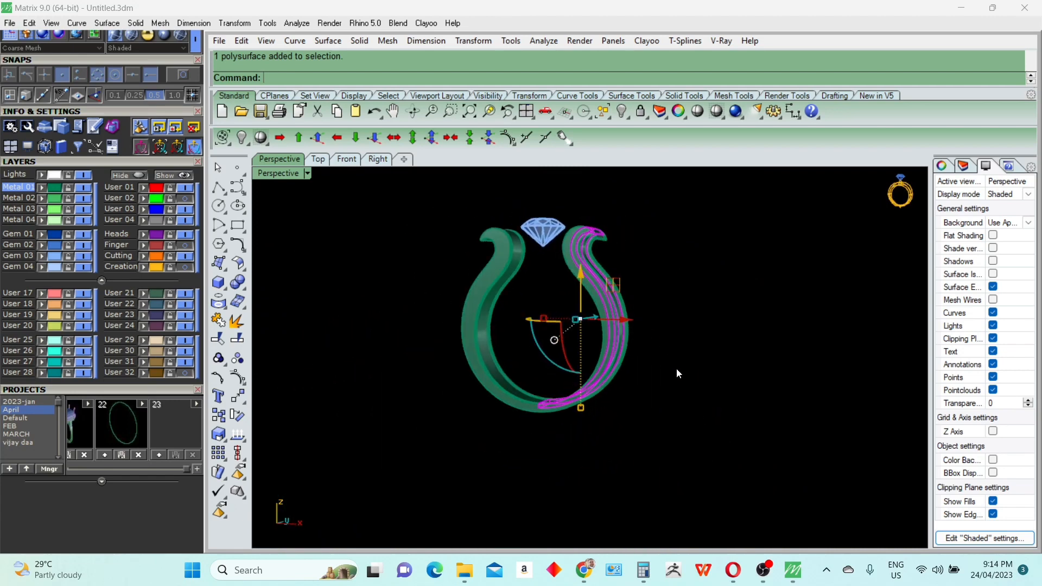
left_click(665, 389)
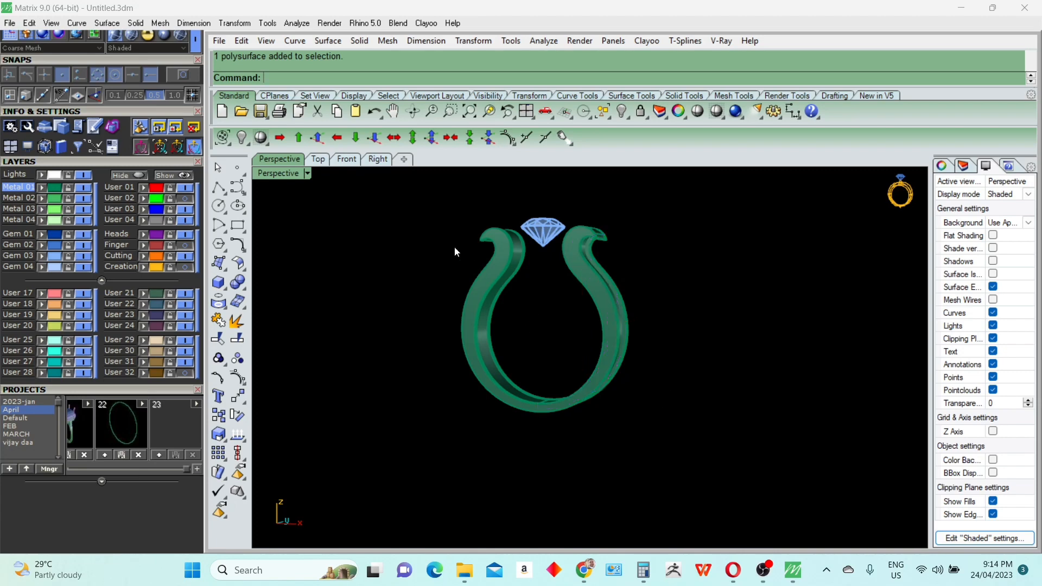
Restore the four-view layout and maximize the Front view of the ring
double_click(288, 179)
left_click(384, 513)
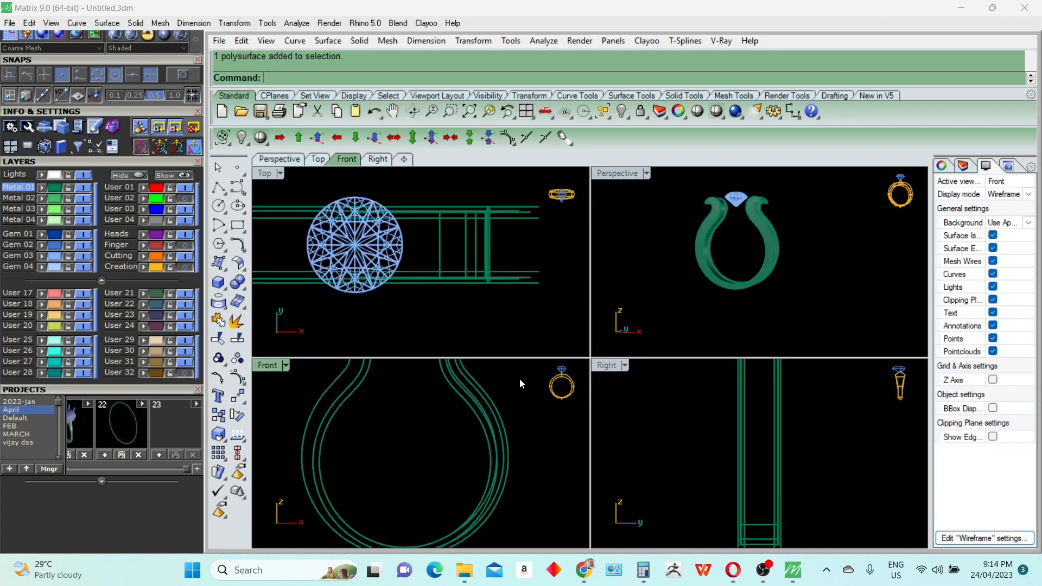
double_click(261, 367)
scroll(620, 399, "up", 3)
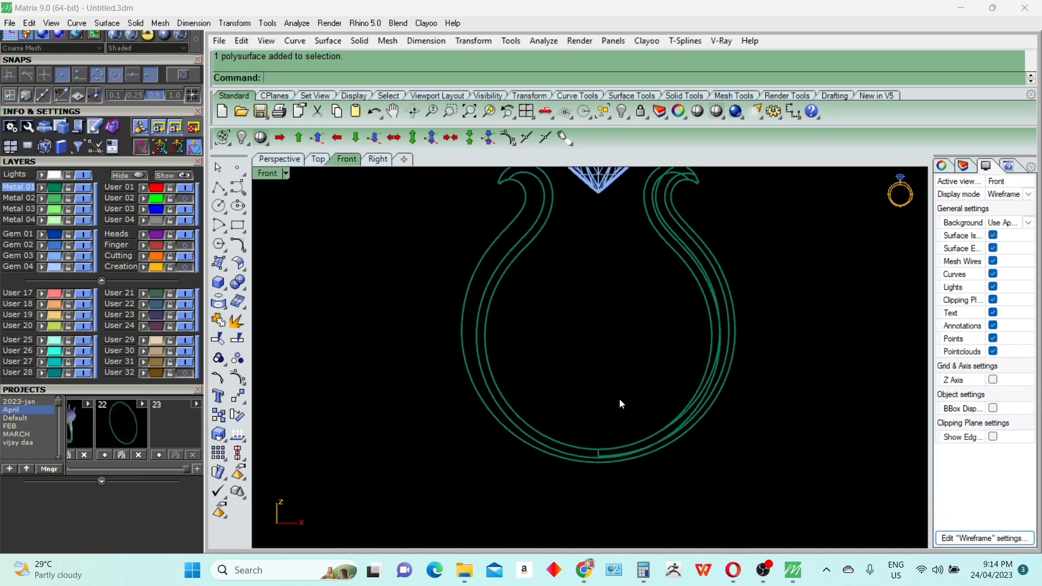
Draw a vertical line from the origin down past the bottom of the shank in the Front view
type("l")
key("Return")
type("0")
key("Return")
scroll(618, 388, "down", 1)
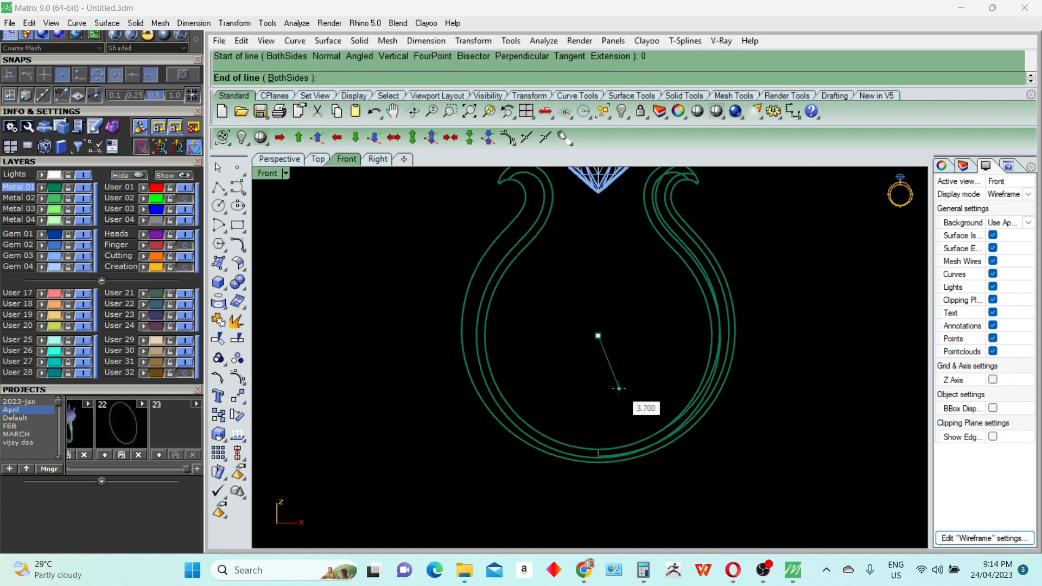
left_click(628, 516)
left_click(597, 502)
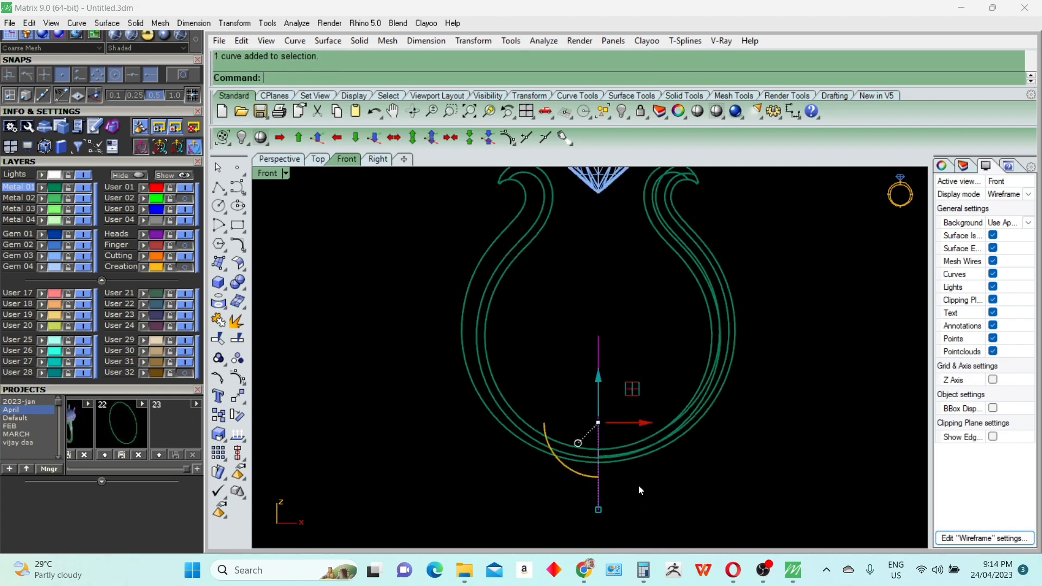
scroll(639, 484, "up", 4)
Try to rotate the vertical line 60 degrees about the origin, and undo the rotation
type("r")
key("Return")
type("0")
key("Return")
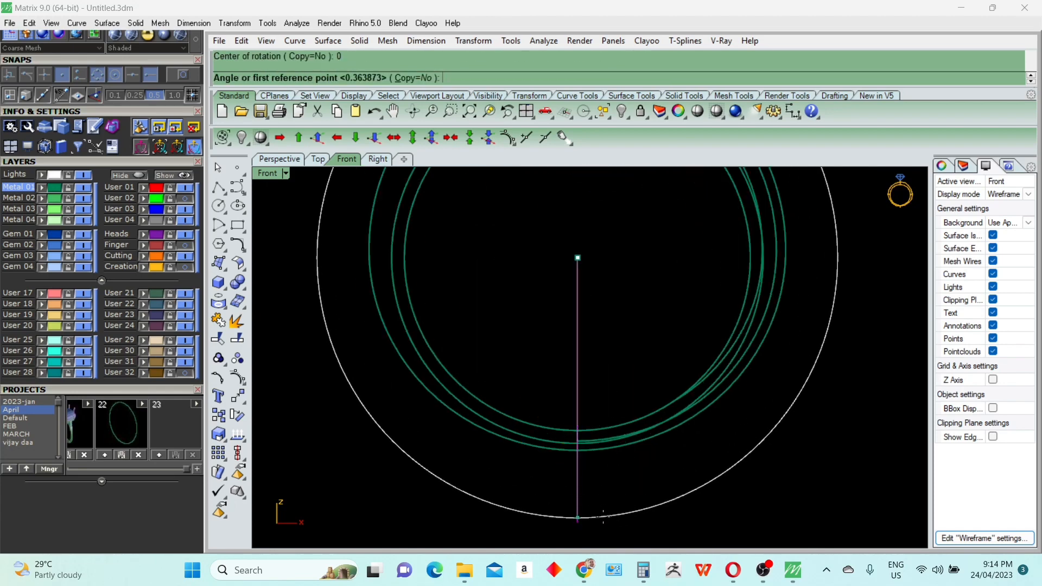
left_click(596, 510)
type("60")
key("Return")
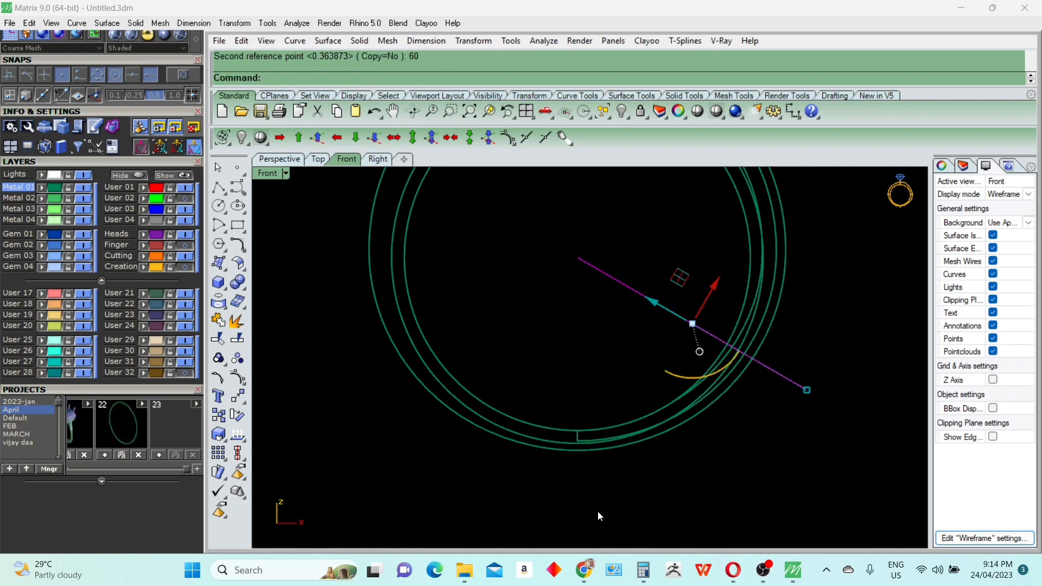
key("ctrl+z")
Rotate the vertical line 50 degrees about the origin toward the side with the outer strip
type("r")
key("Return")
type("0")
key("Return")
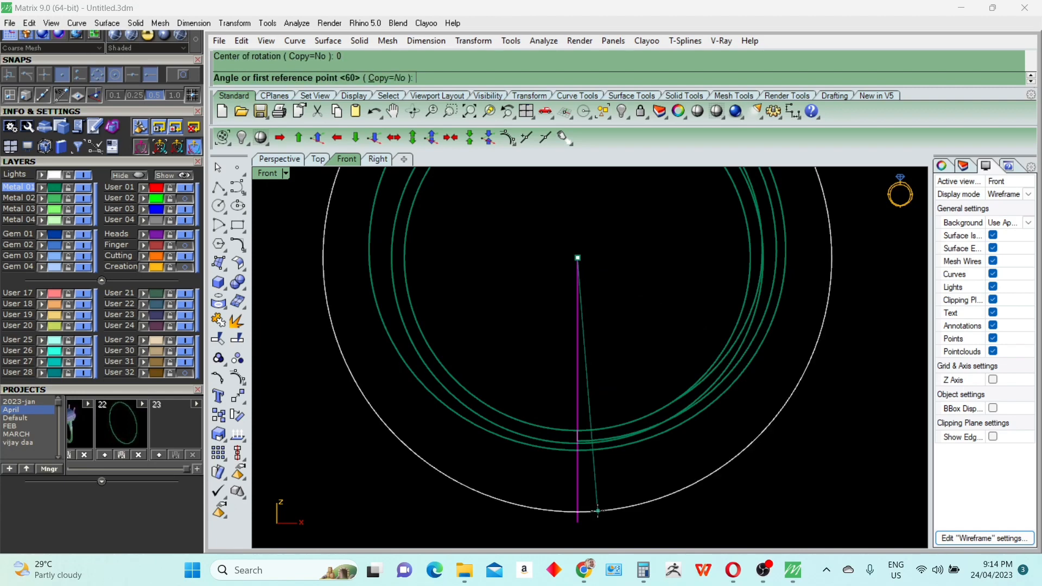
left_click(595, 513)
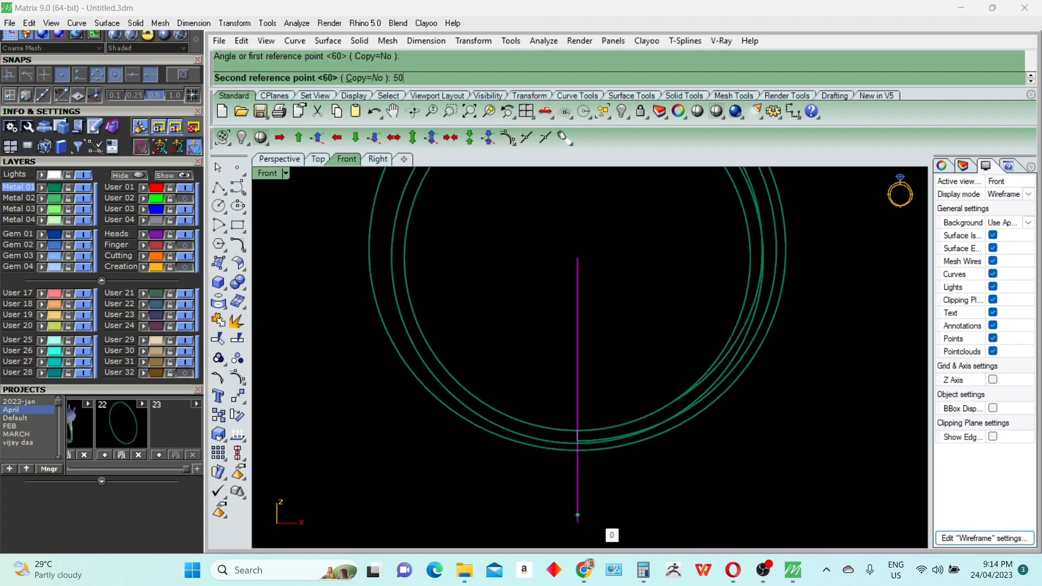
type("50")
key("Return")
Mirror a copy of the angled line across the ring's vertical centre axis
type("mi")
key("Return")
type("0")
key("Return")
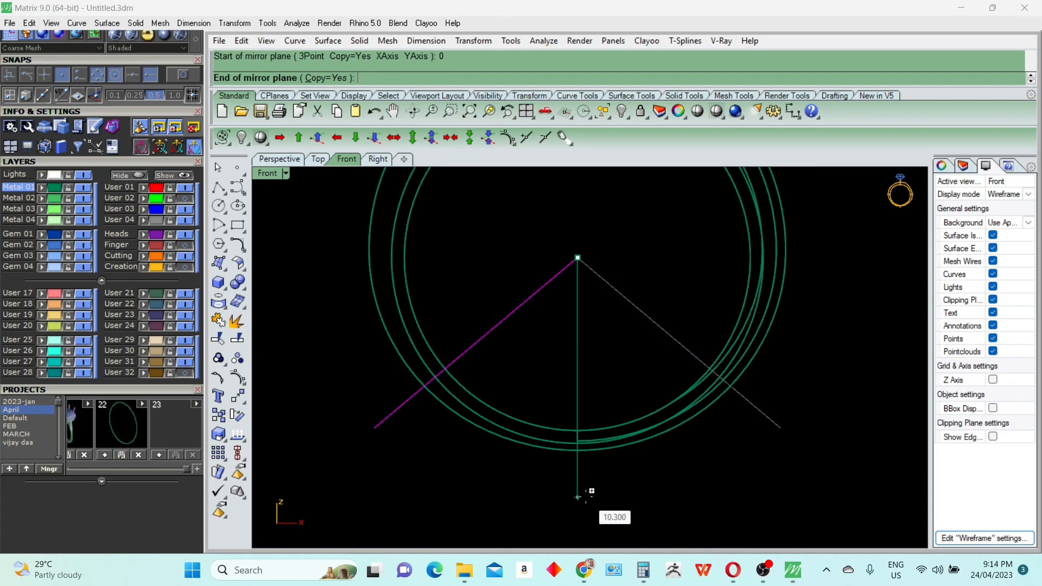
left_click(591, 494)
Wirecut the outer strip with the angled line crossing it, inverting the cut to keep the portion above the line
left_click(673, 346)
scroll(774, 312, "up", 3)
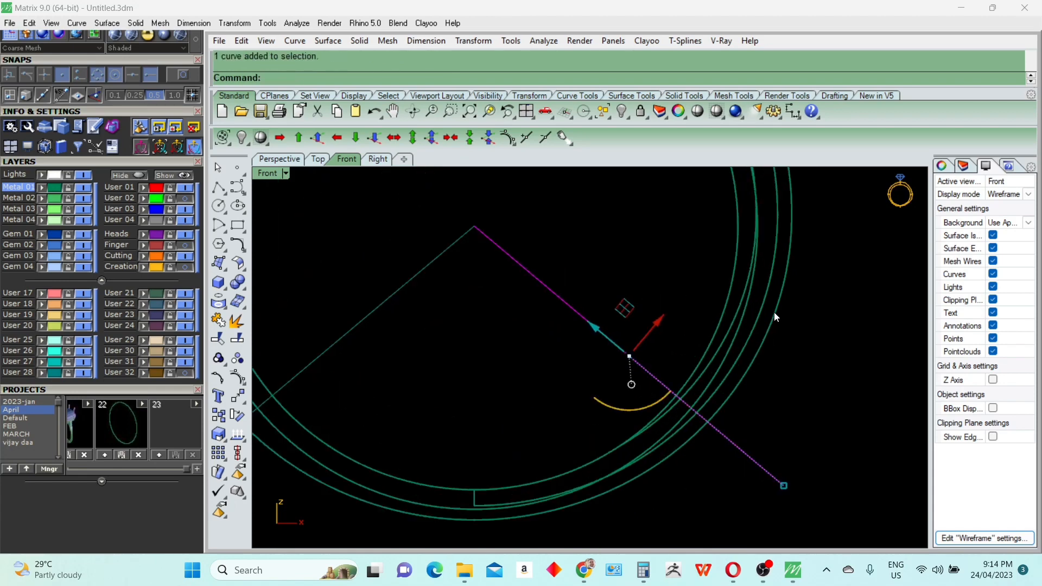
type("wirecut")
key("Return")
left_click(766, 291)
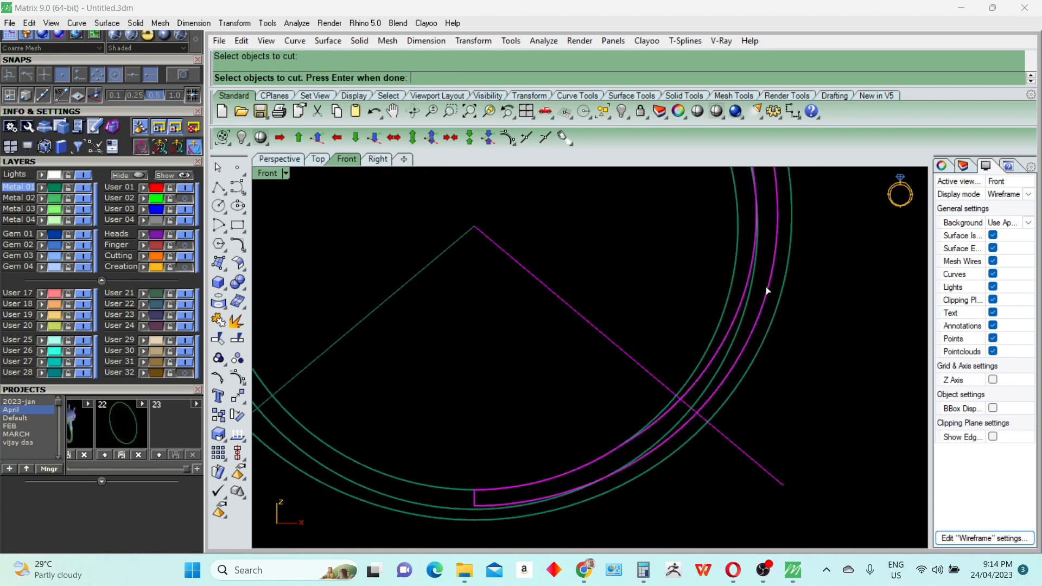
key("Return")
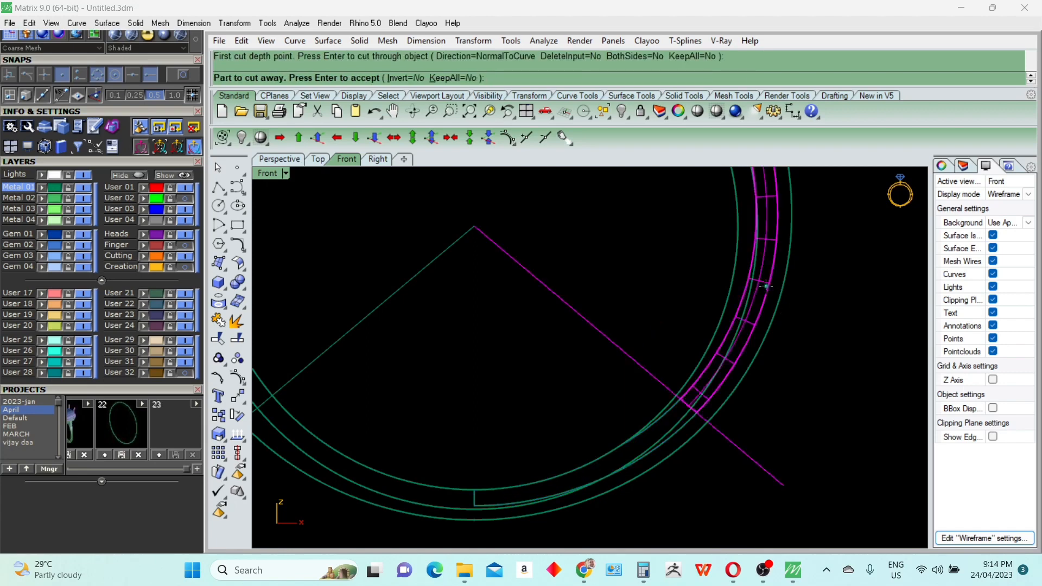
type("I")
key("Return")
key("Return")
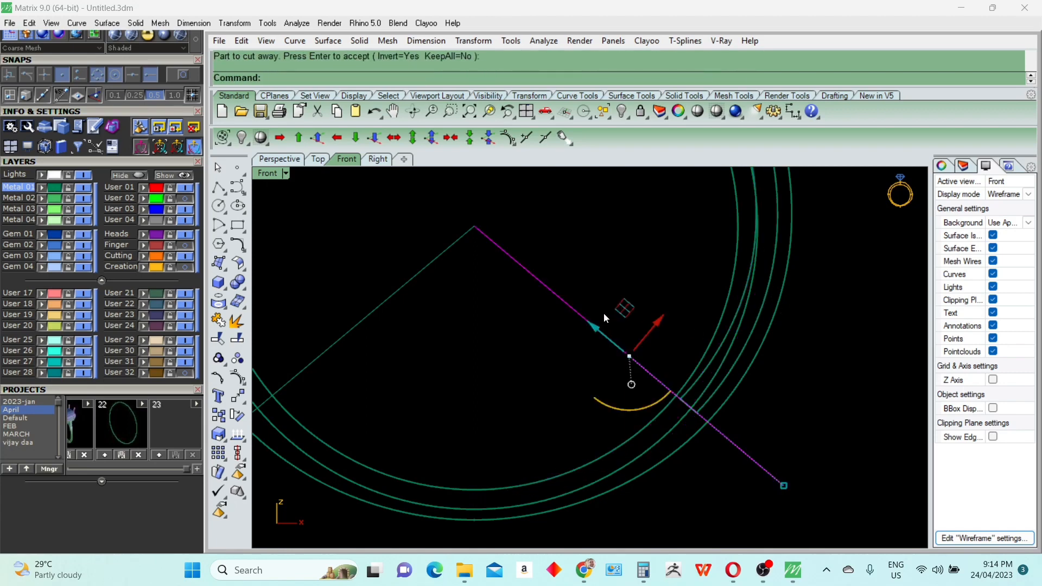
Delete both angled construction lines
scroll(571, 294, "down", 4)
left_click(554, 239)
left_click_drag(553, 240, 505, 262)
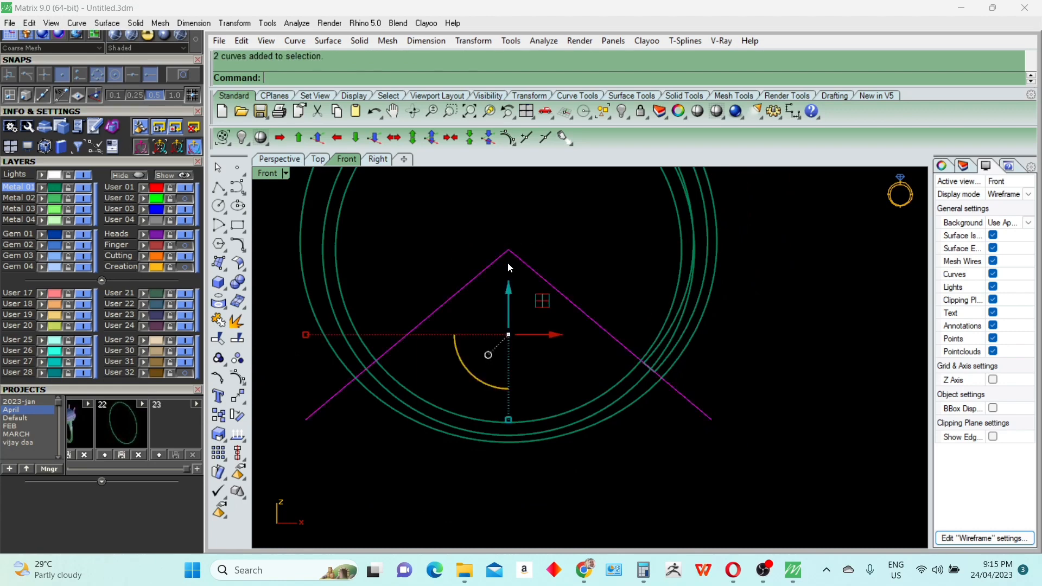
key("Delete")
Mirror a copy of the trimmed outer strip through the origin to the opposite side of the shank
left_click(693, 325)
type("mirror")
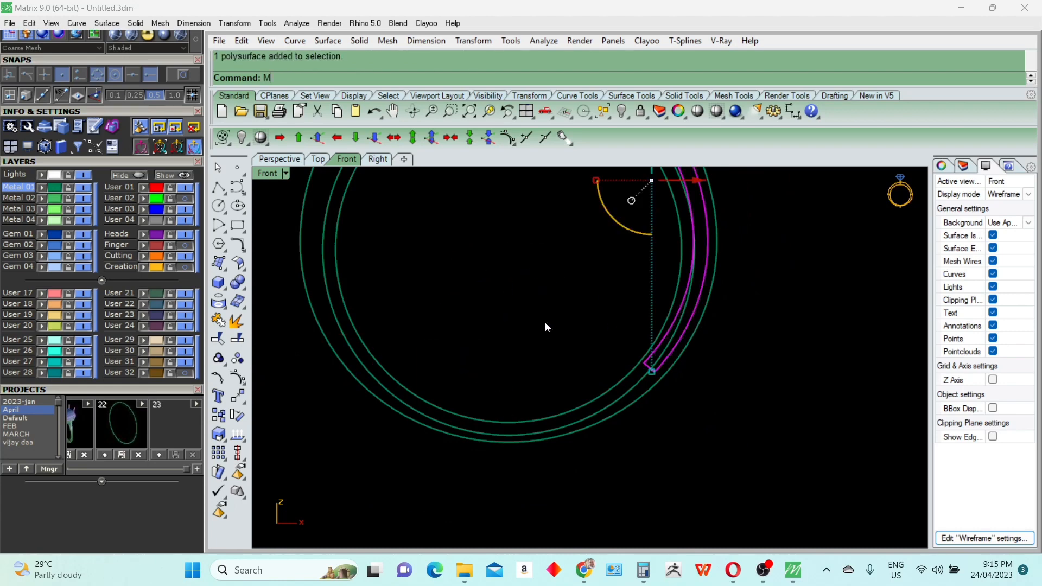
key("Return")
type("0")
key("Return")
left_click(513, 369)
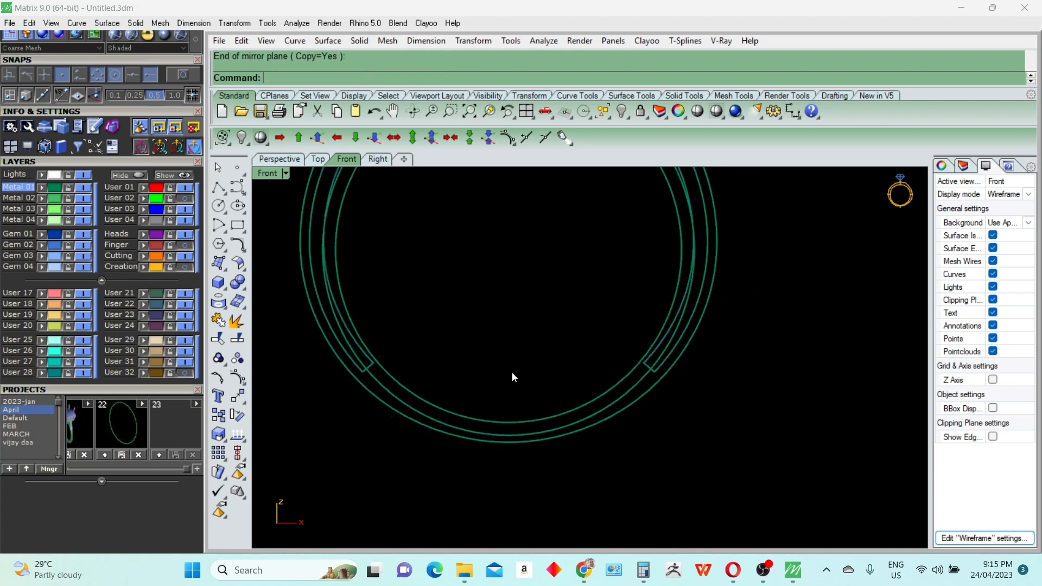
Examine the shank and its curl tips up close in the shaded Perspective view
scroll(539, 360, "down", 3)
key("ctrl+F4")
right_click_drag(549, 360, 623, 316)
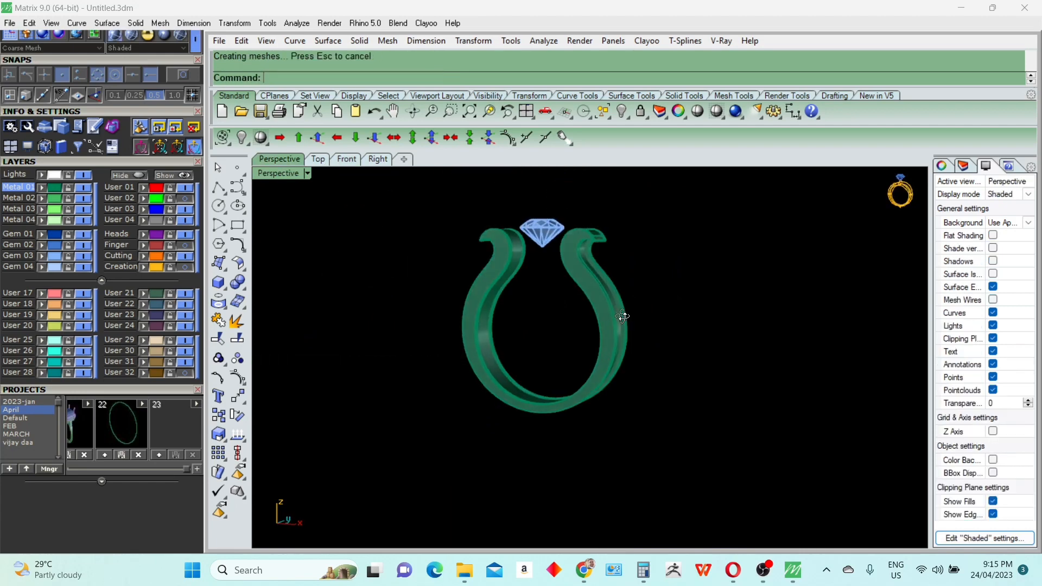
scroll(486, 223, "up", 5)
scroll(487, 223, "up", 4)
right_click_drag(486, 223, 736, 284)
scroll(706, 277, "up", 6)
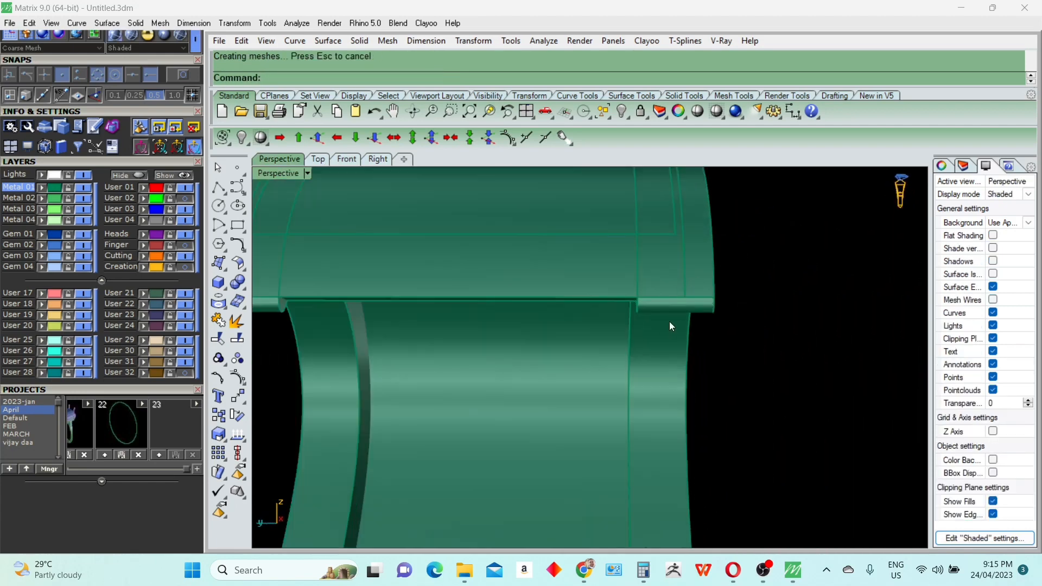
right_click_drag(670, 322, 792, 378)
scroll(729, 313, "up", 5)
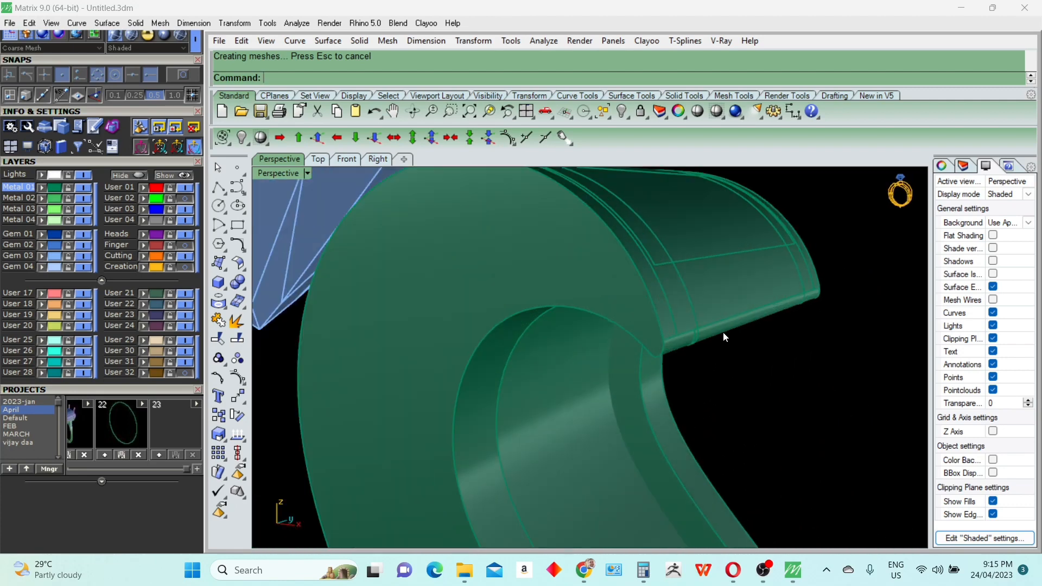
Mirror a copy of the solid curl tip piece through the origin onto the opposite curl
left_click(722, 332)
scroll(663, 352, "down", 7)
right_click_drag(613, 355, 581, 367)
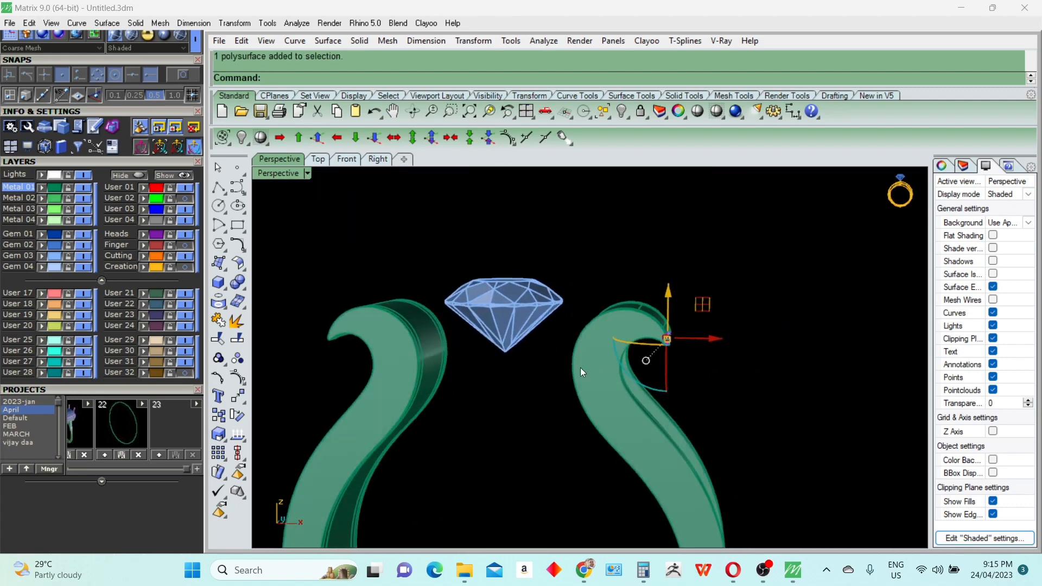
type("m")
key("Return")
type("0")
key("Return")
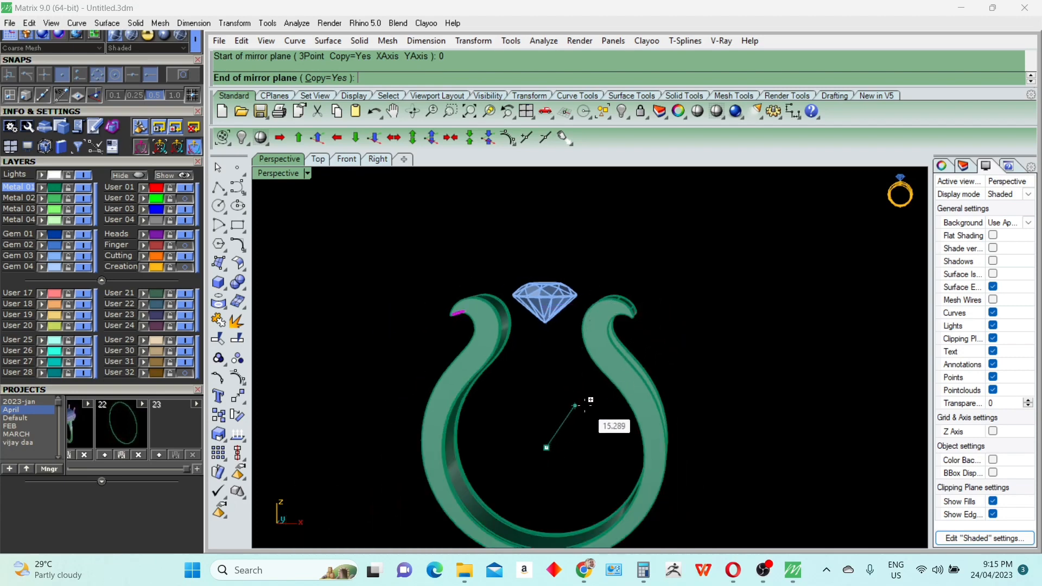
left_click(594, 405)
key("Escape")
Duplicate and join the edges bordering the outer channel on both rims, and bridge the two resulting curves with a surface
right_click_drag(699, 432, 597, 380)
scroll(453, 317, "up", 8)
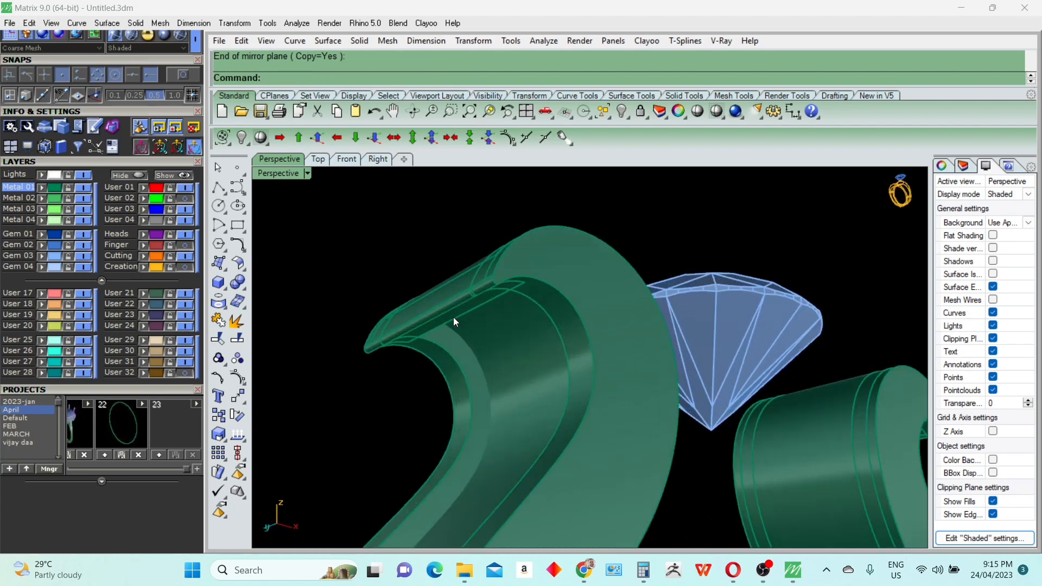
scroll(454, 317, "down", 10)
right_click_drag(571, 414, 579, 361)
scroll(550, 398, "up", 3)
scroll(551, 399, "up", 5)
key("Return")
left_click(562, 345)
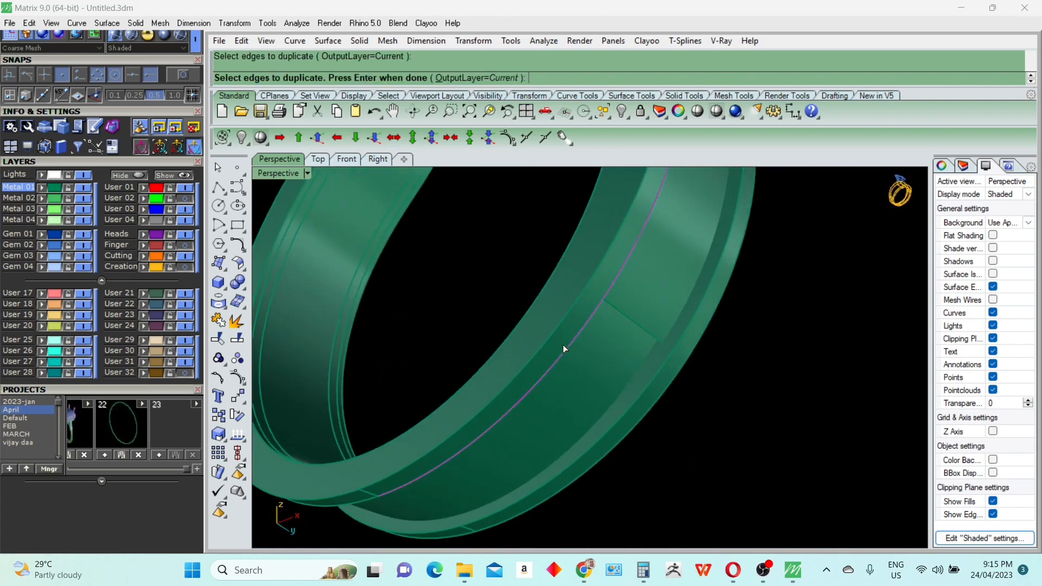
left_click(598, 435)
right_click_drag(598, 436, 337, 389)
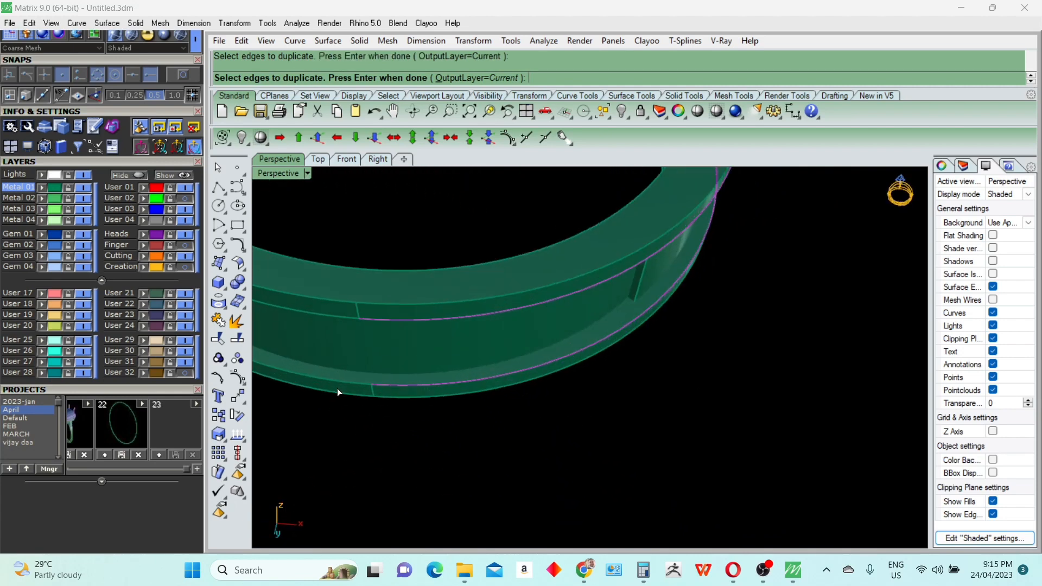
right_click(340, 321)
right_click_drag(457, 355, 528, 340)
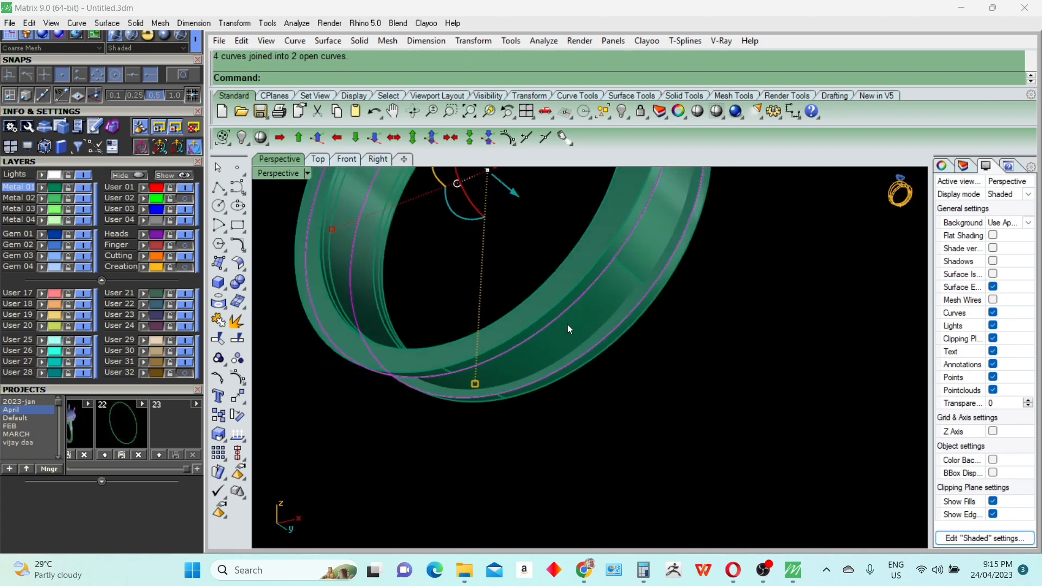
right_click_drag(568, 323, 646, 293)
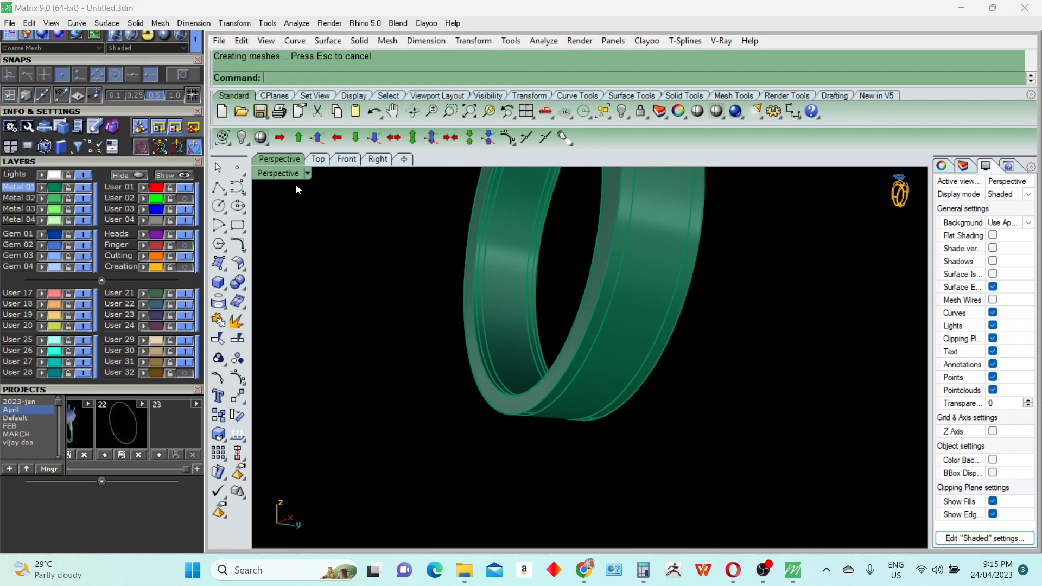
Restore the four-view layout and draw a vertical line from the origin past the shank's bottom in the Front view
double_click(283, 177)
scroll(386, 461, "up", 8)
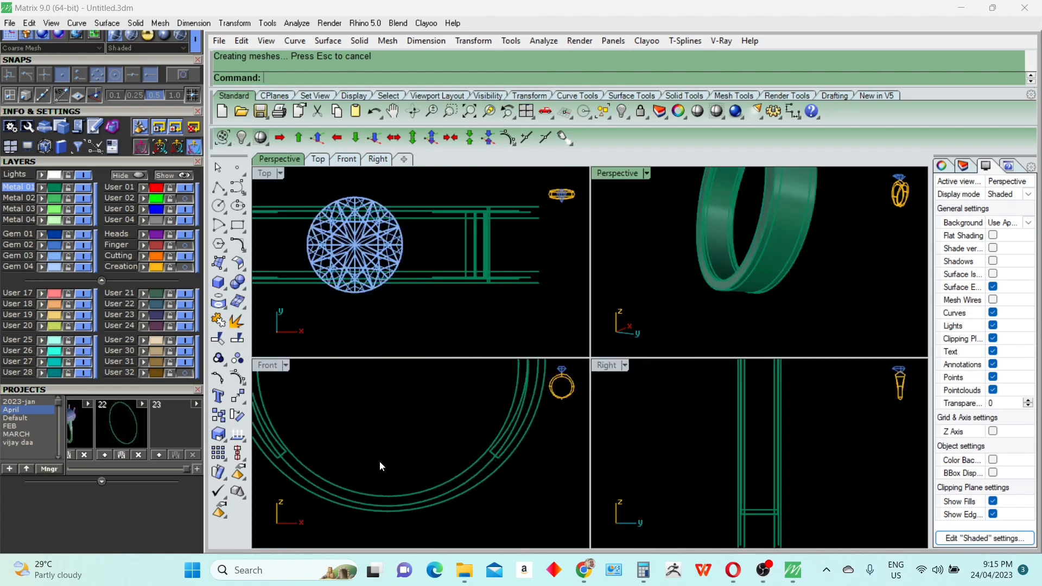
key("Return")
type("0")
key("Return")
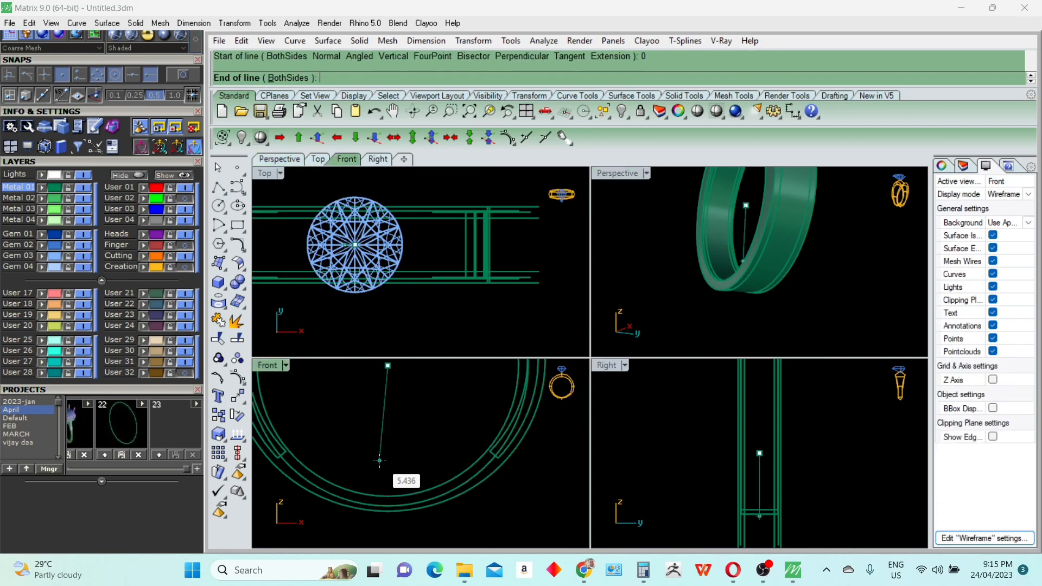
left_click(407, 544, "shift")
Rotate the new vertical line 50 degrees about the origin
left_click_drag(413, 453, 374, 471)
type("r0")
key("Return")
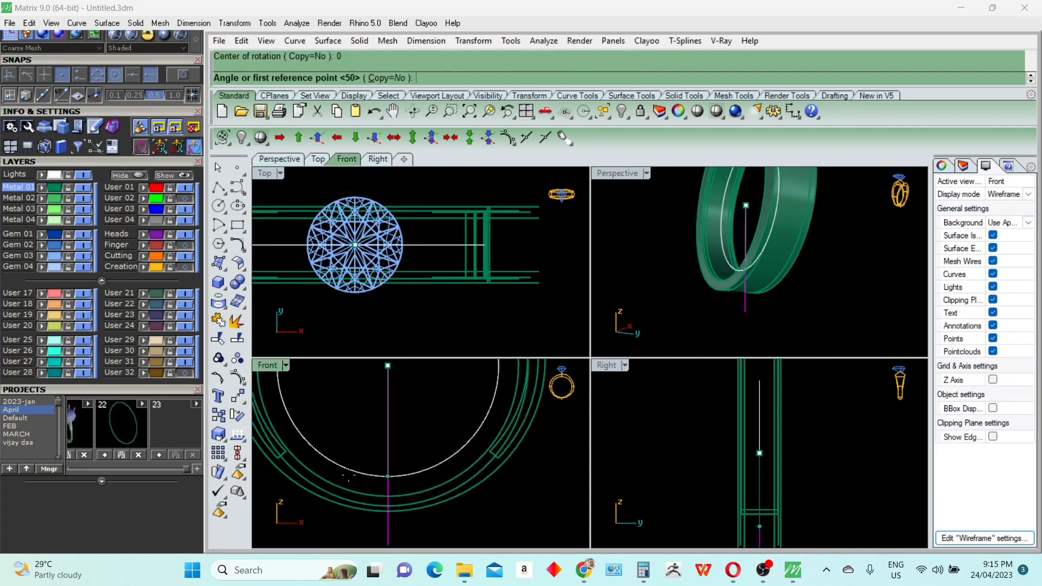
left_click(375, 519)
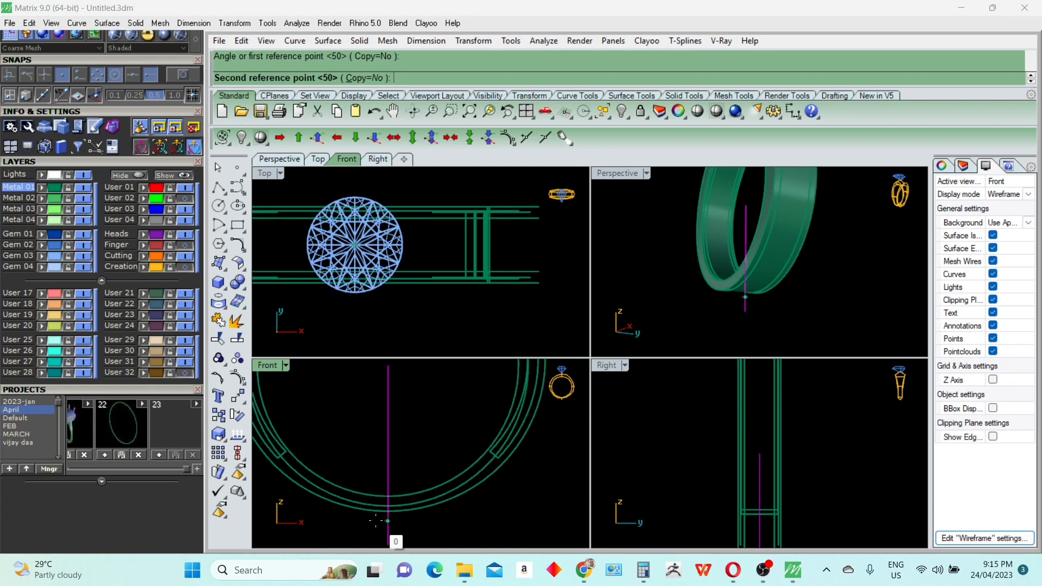
left_click(375, 520)
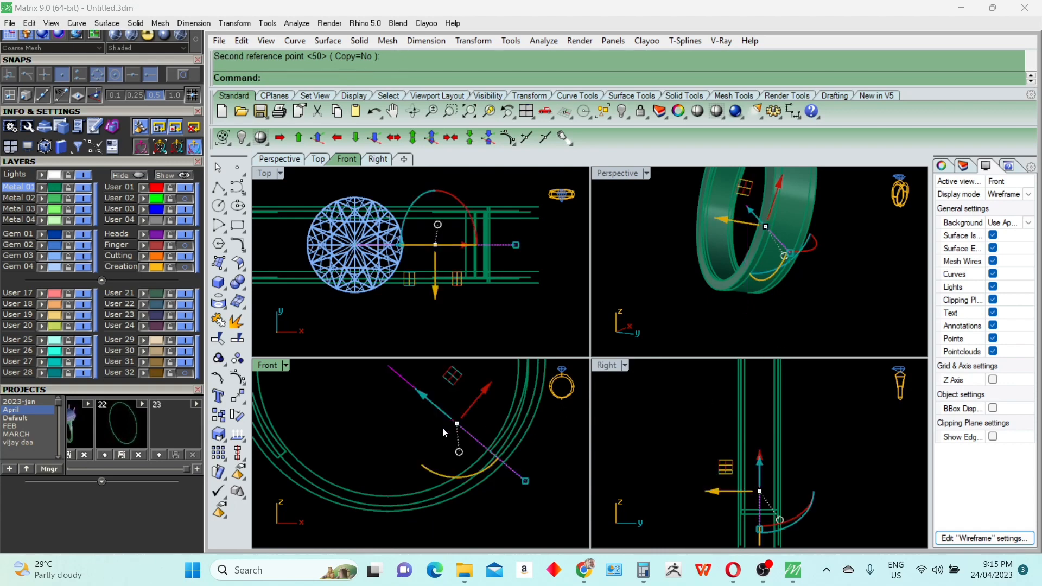
Mirror a copy of the rotated line across the ring's vertical centre axis
type("MIR")
key("Return")
type("0")
key("Return")
left_click(378, 463)
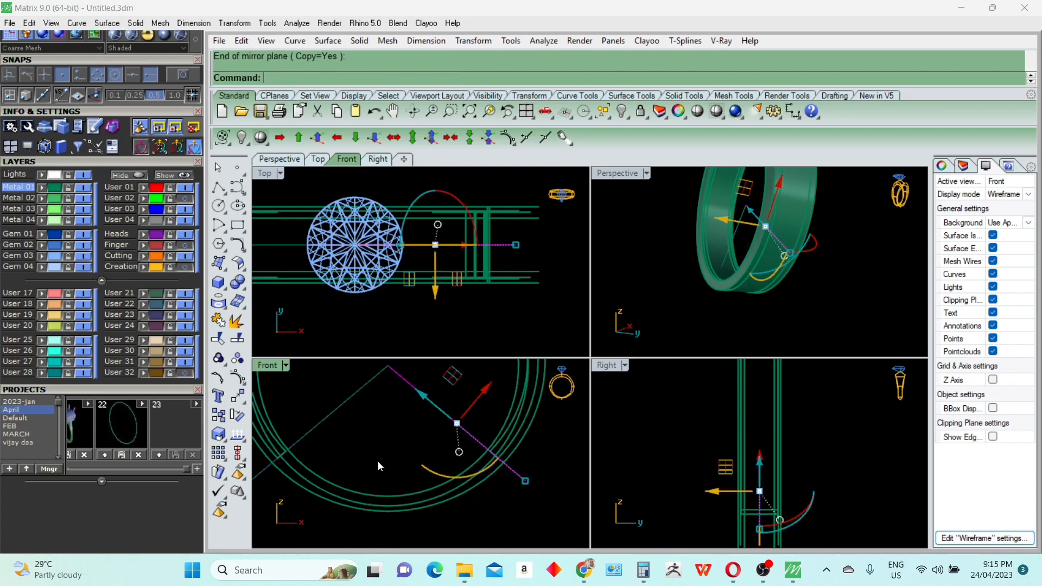
Split the bridging surface with the two angled lines, and delete the lines and upper portion, keeping the bottom piece
left_click(455, 441)
type("S")
key("Return")
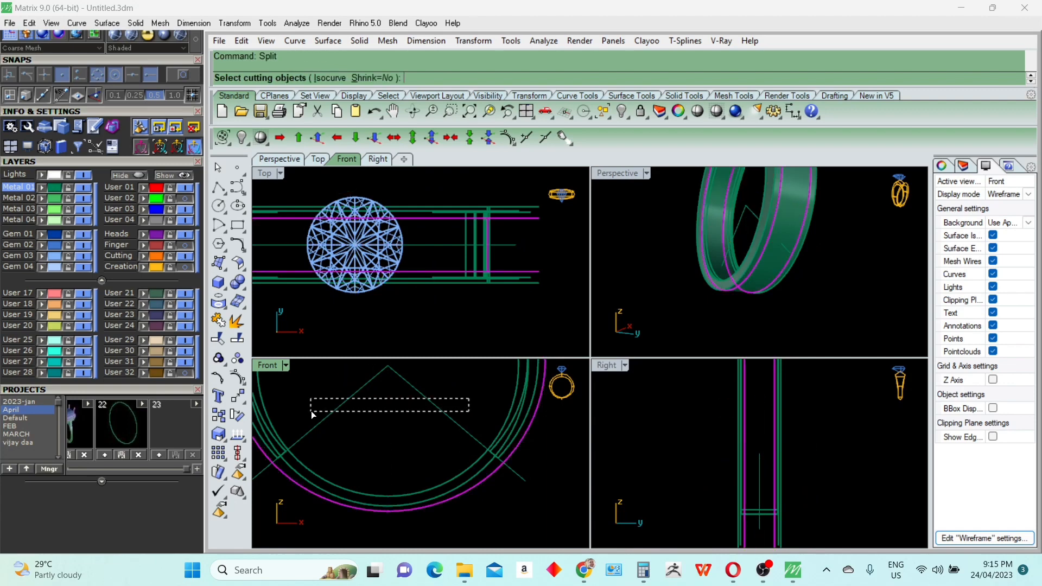
left_click_drag(311, 411, 310, 412)
key("Return")
left_click_drag(451, 526, 375, 388, "ctrl")
key("Delete")
key("Delete")
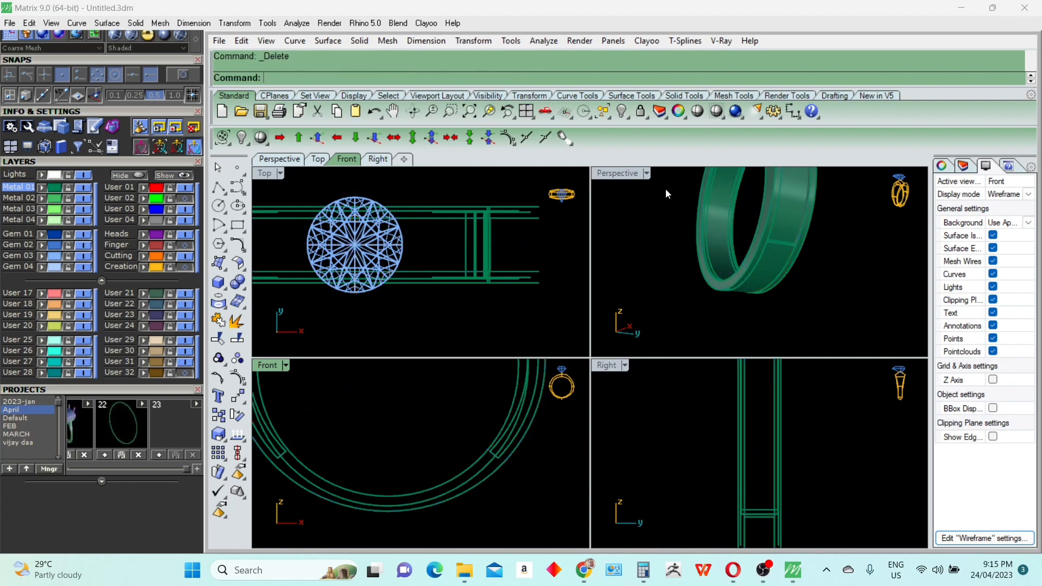
Offset the bottom cover surface inward by 0.5 as a solid, flipping the offset direction
double_click(618, 173)
scroll(612, 364, "up", 5)
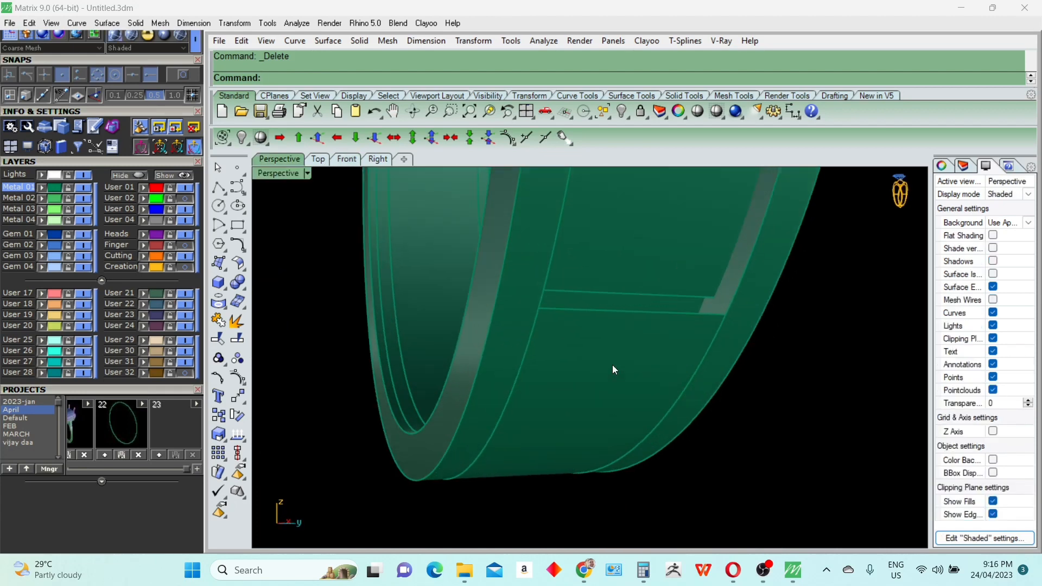
left_click(612, 365)
scroll(596, 323, "down", 3)
scroll(520, 392, "up", 3)
scroll(467, 372, "up", 3)
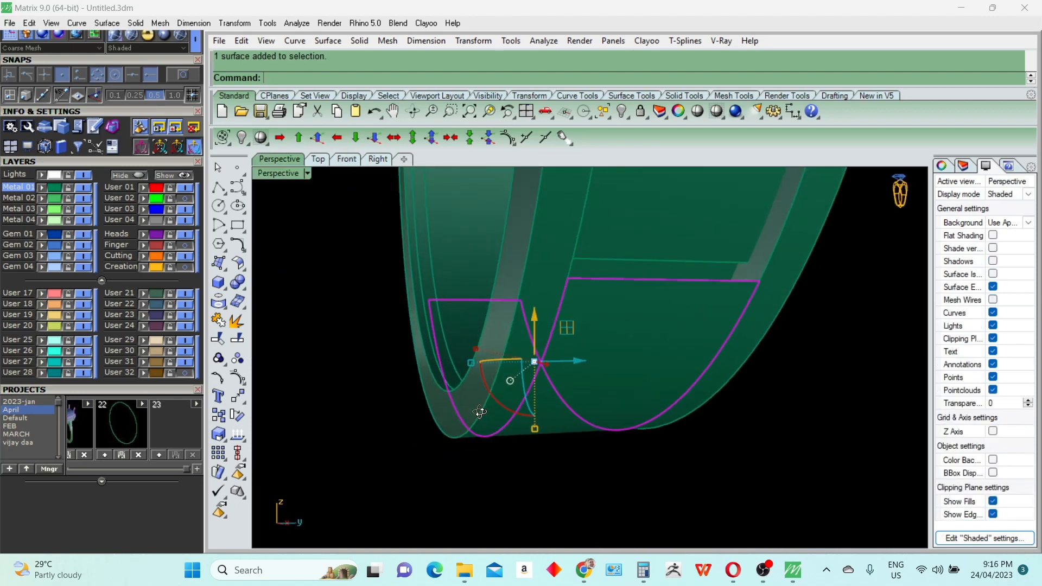
left_click(470, 360)
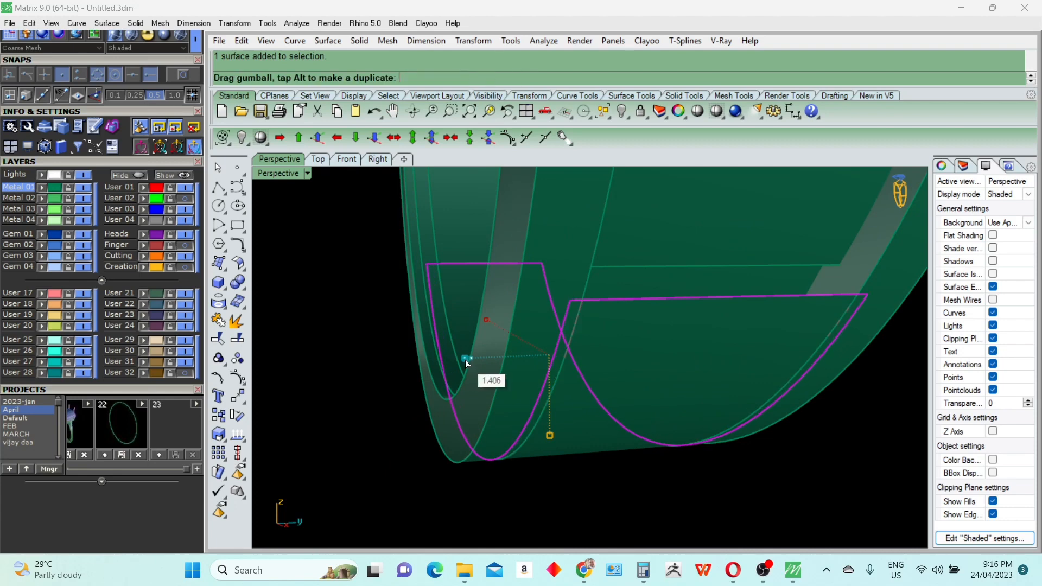
scroll(600, 326, "down", 2)
type("os")
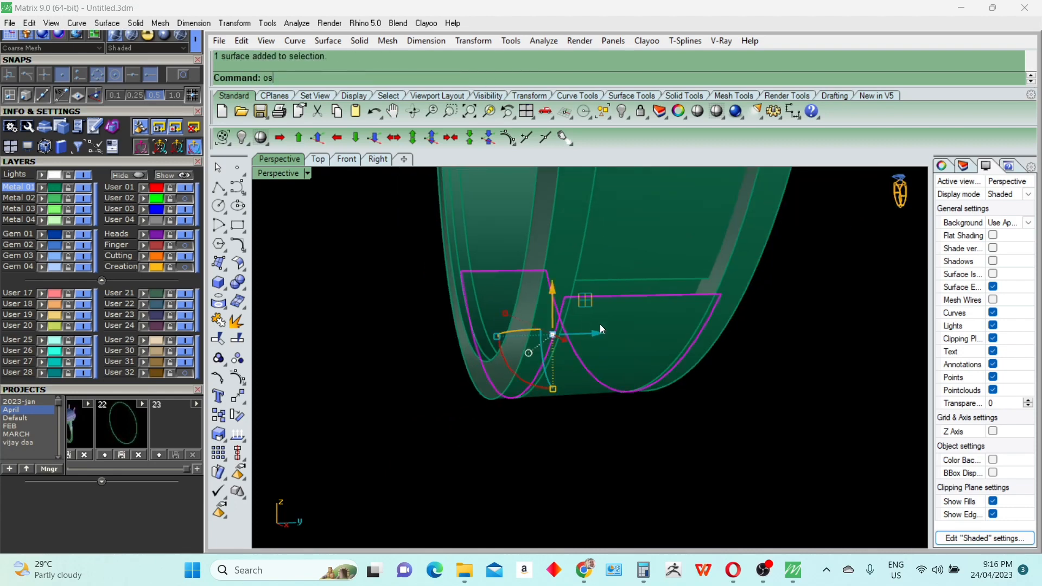
key("Return")
type("f")
key("Return")
type(".5")
key("Return")
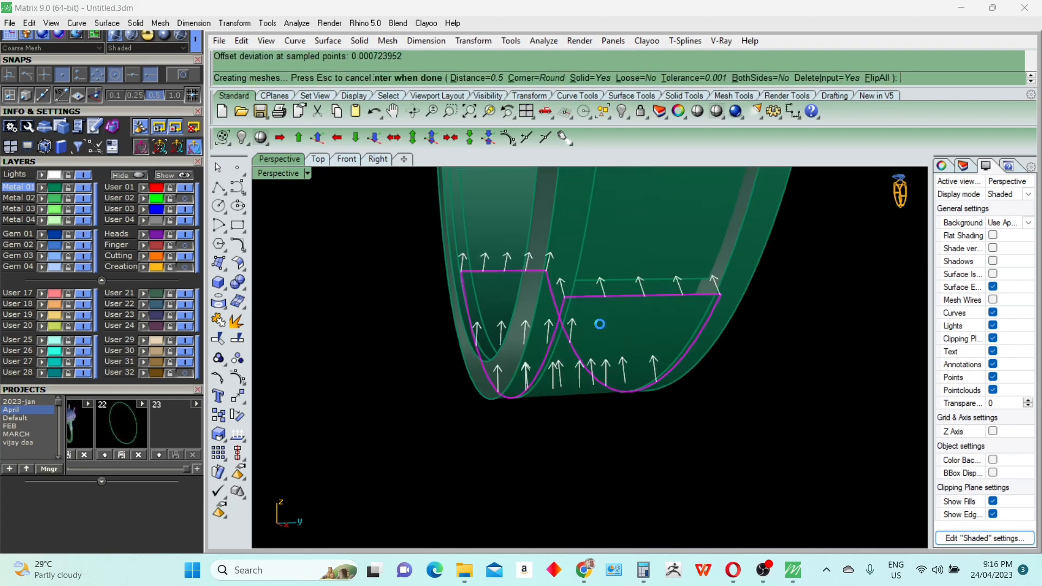
key("Return")
Inspect the end of the thickened bottom cover, and select and delete the two leftover curves along the shank
scroll(600, 324, "up", 5)
left_click(631, 351)
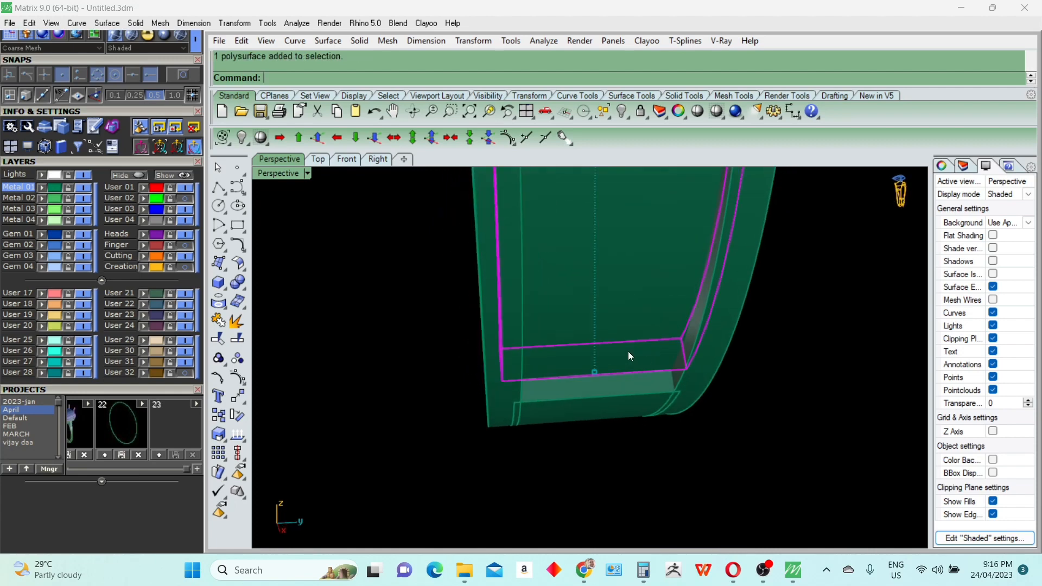
key("Escape")
right_click_drag(603, 383, 660, 337)
type("d")
key("Return")
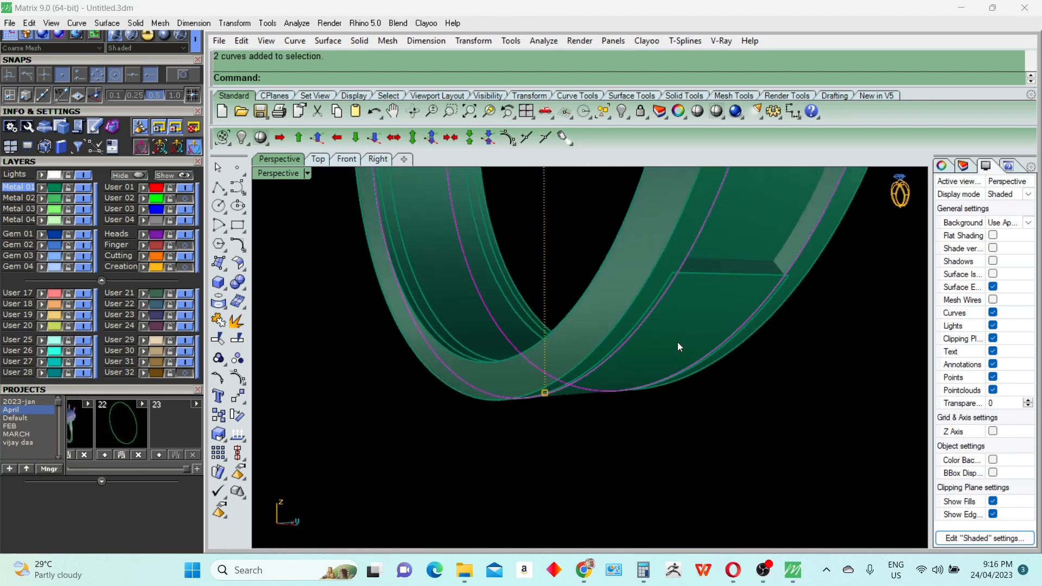
key("Delete")
Check the cover's thickness against the shank in the Front view, and undo the curve deletion and the surface offset
scroll(673, 353, "down", 4)
left_click(347, 158)
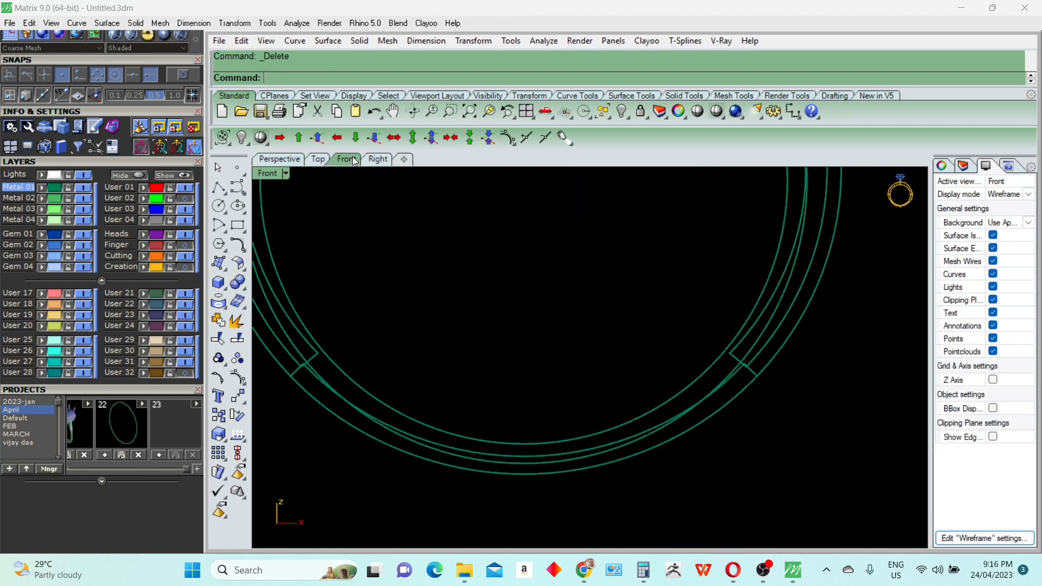
scroll(760, 380, "up", 3)
left_click(744, 357)
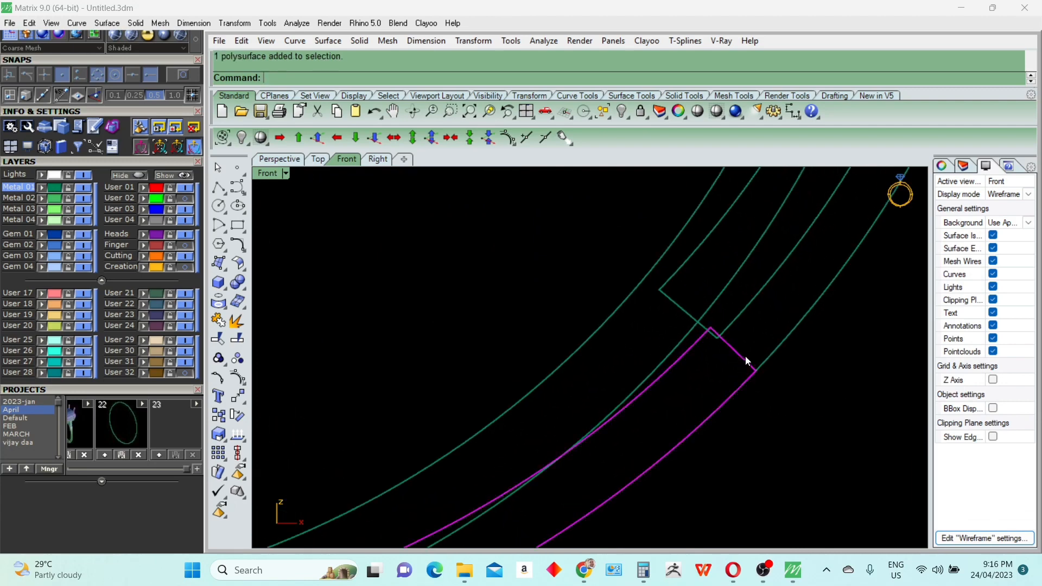
scroll(754, 345, "down", 2)
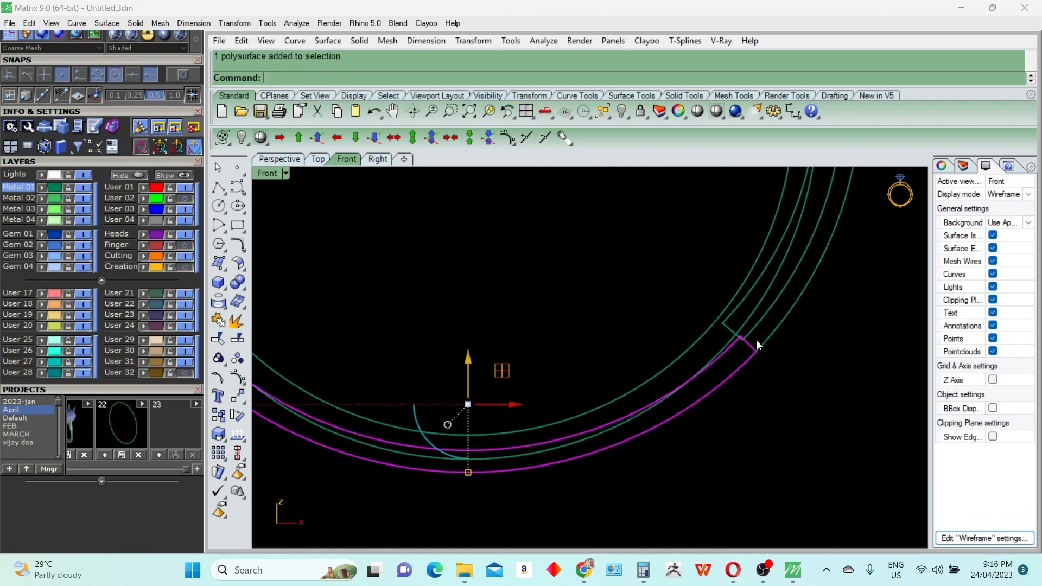
key("ctrl+z")
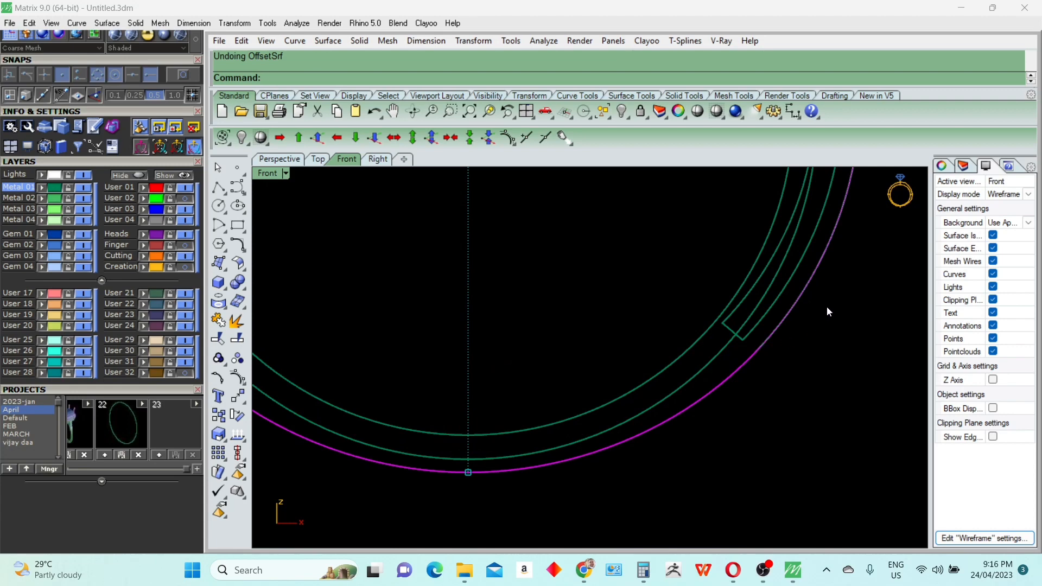
Deselect the two curves, try the flipped 0.5 solid offset on the bottom cover surface alone, and undo it
left_click(809, 251, "ctrl")
scroll(809, 252, "down", 2)
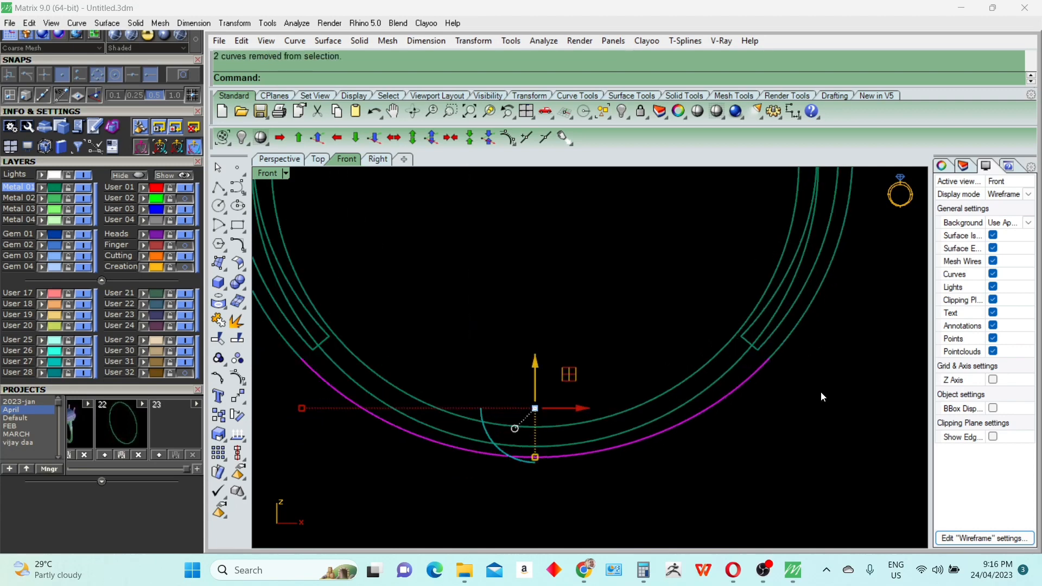
type("O")
key("Return")
type("FlipAll ):")
key("Return")
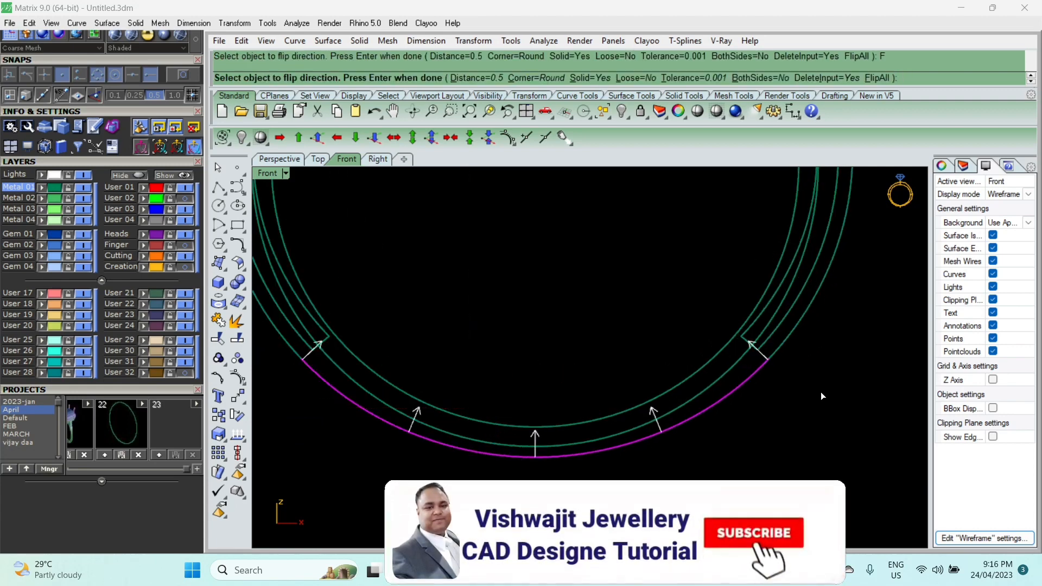
key("Return")
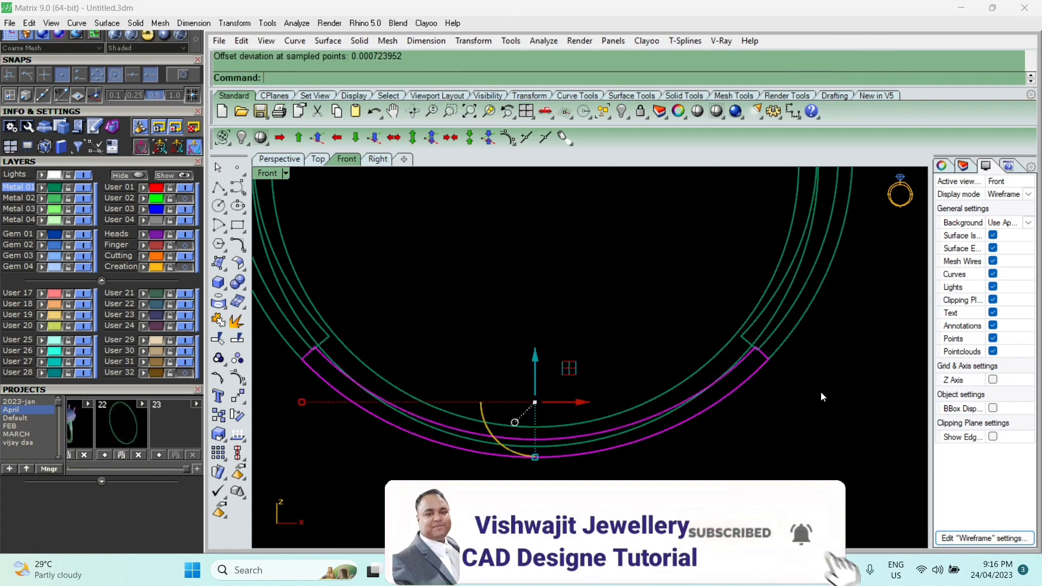
key("ctrl+z")
Restart the solid surface offset on the bottom cover surface
key("Return")
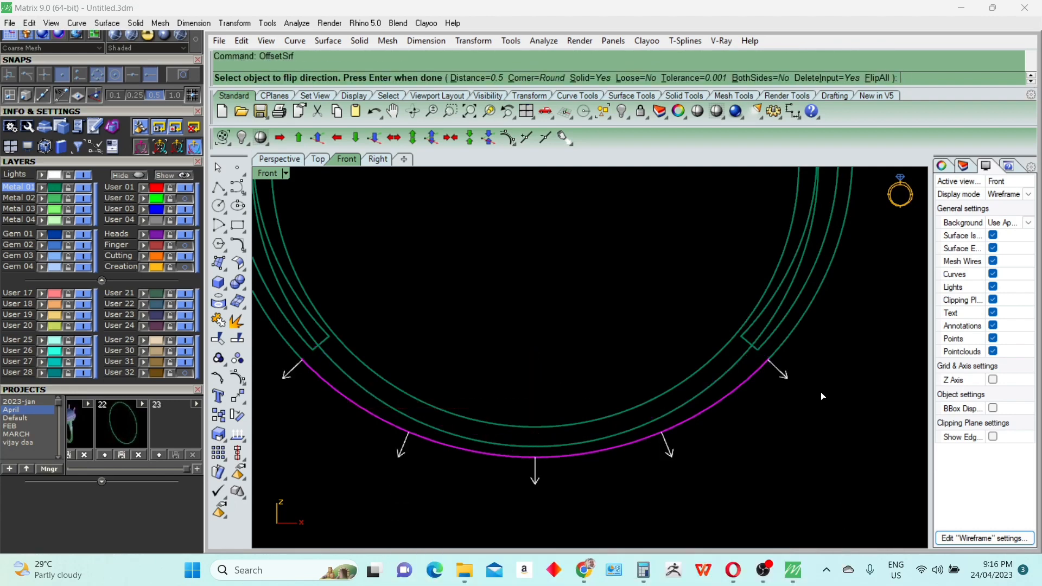